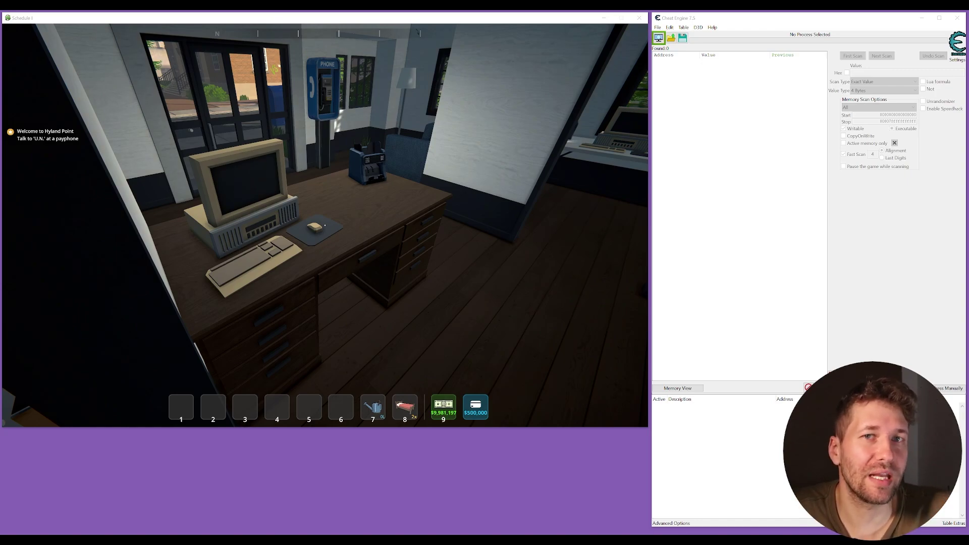
Bring Cheat Engine to the front alongside the running Schedule I game
left_click(723, 140)
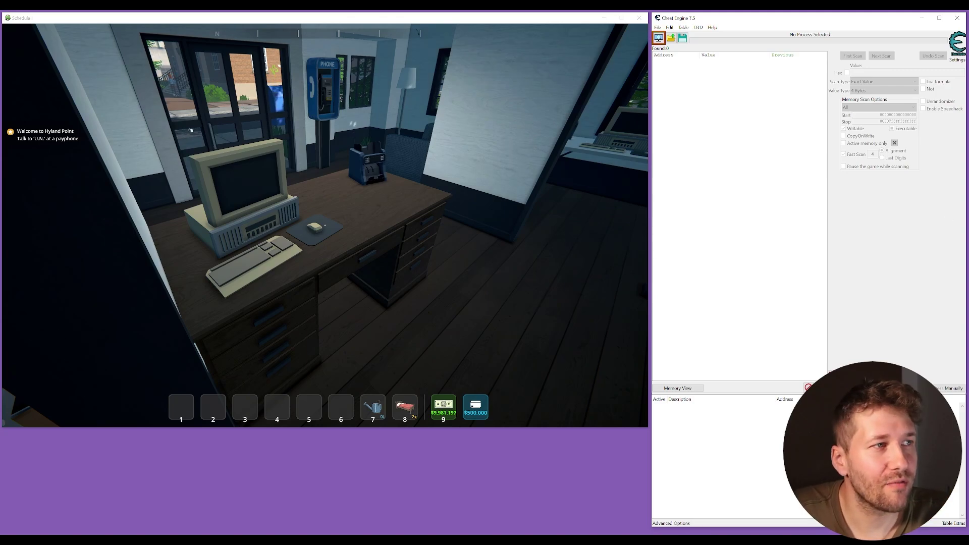
mouse_move(325, 225)
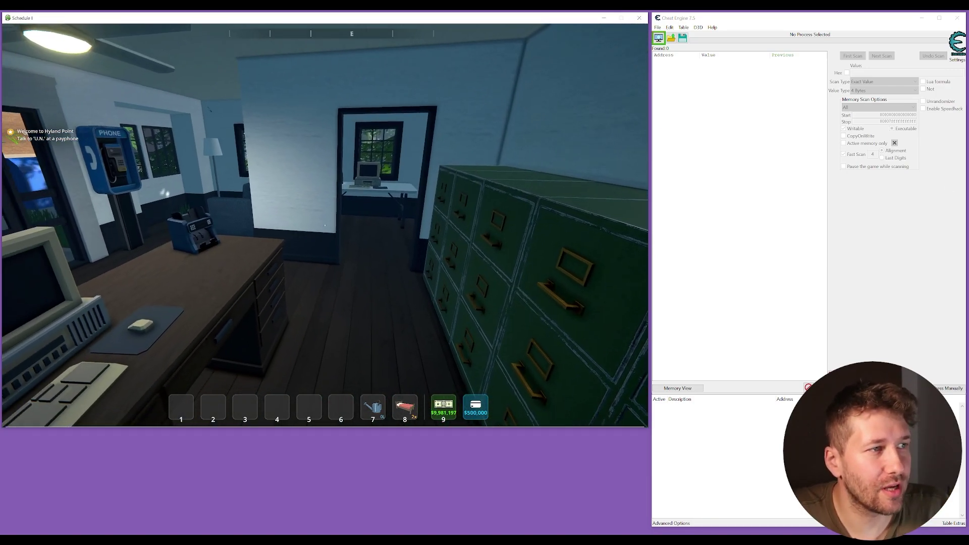
key("alt+Tab")
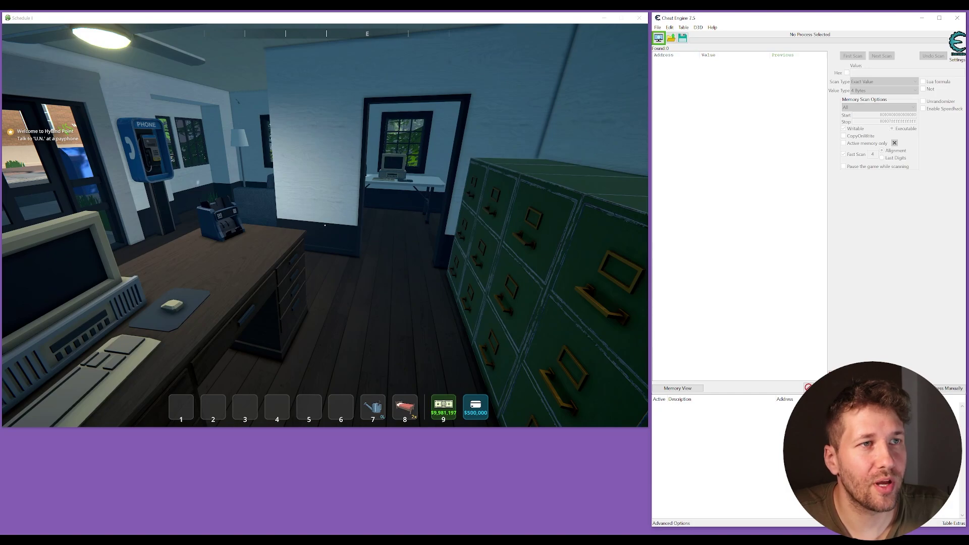
Attach Cheat Engine to the 00000578-Schedule I.exe process from the Process List
left_click(659, 38)
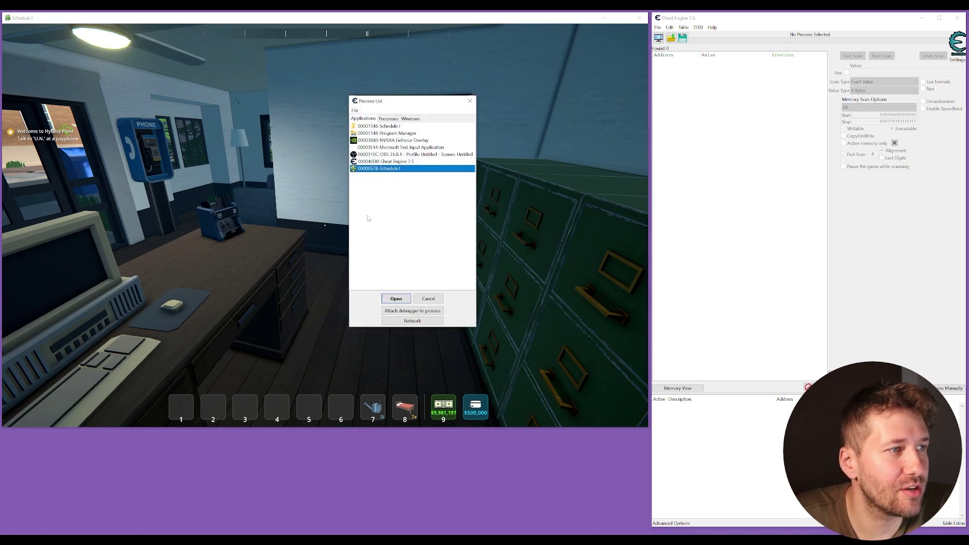
left_click(396, 299)
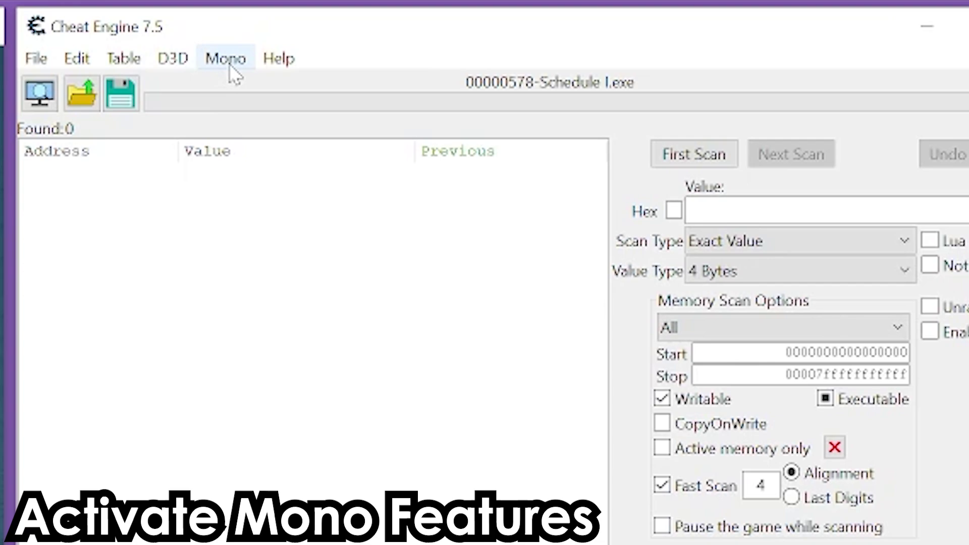
Activate Mono features for Schedule I and open the Dissect mono window
left_click(227, 61)
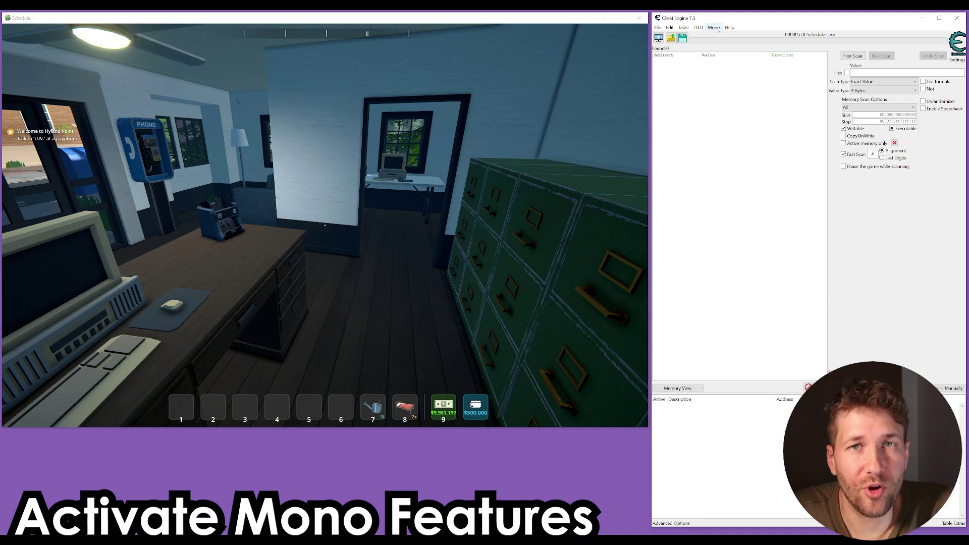
left_click(226, 58)
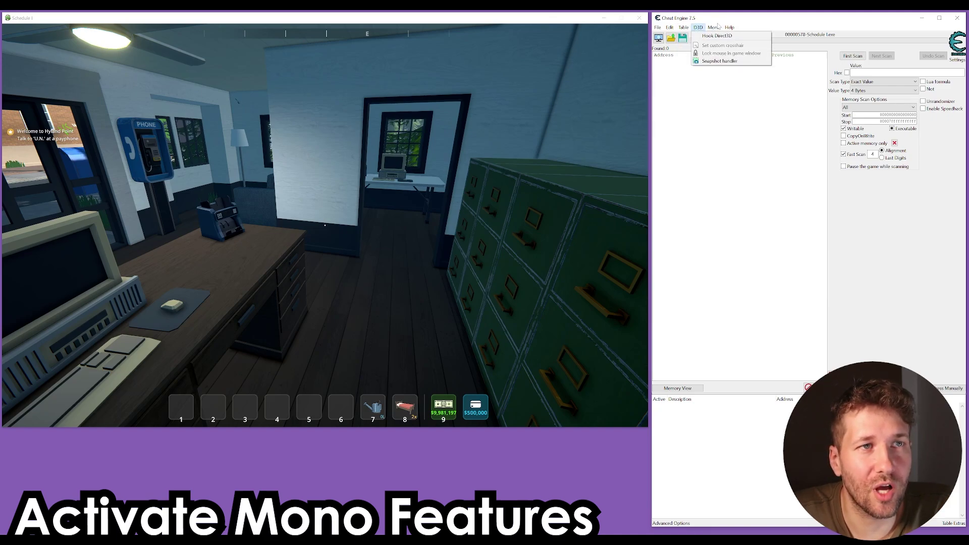
left_click(718, 28)
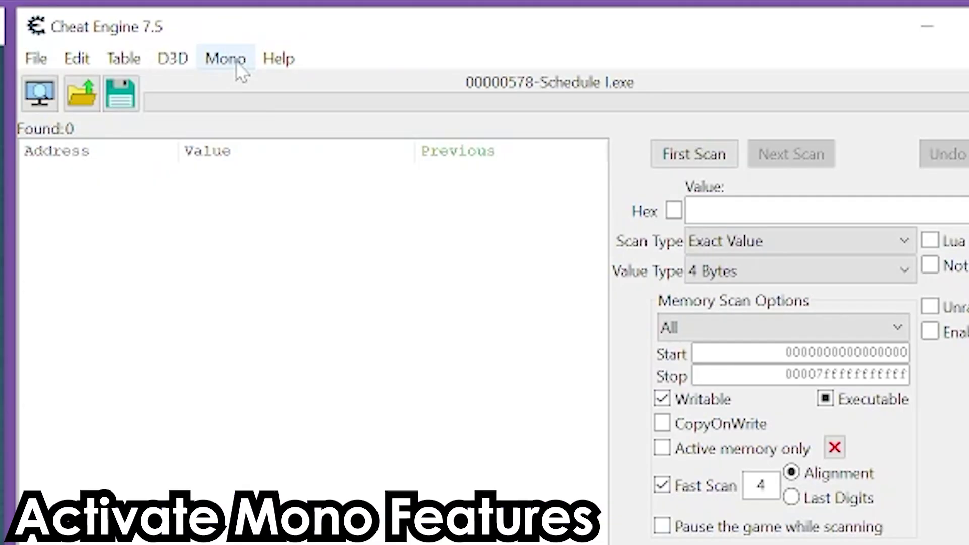
left_click(235, 63)
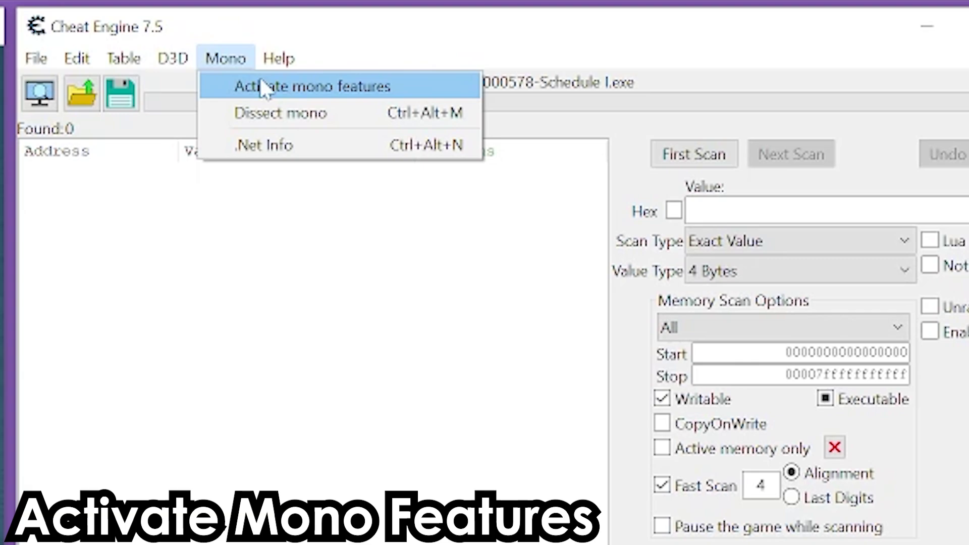
left_click(263, 88)
left_click(225, 58)
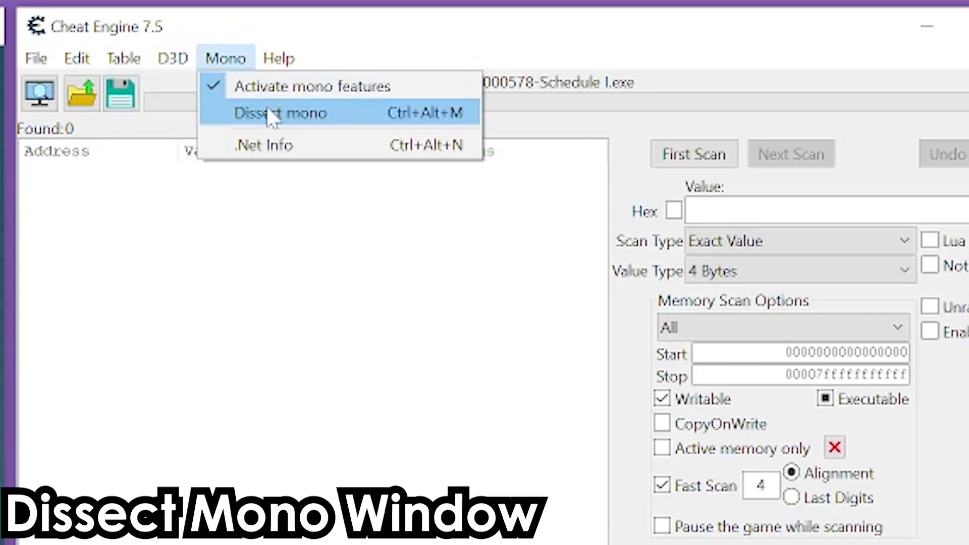
left_click(269, 112)
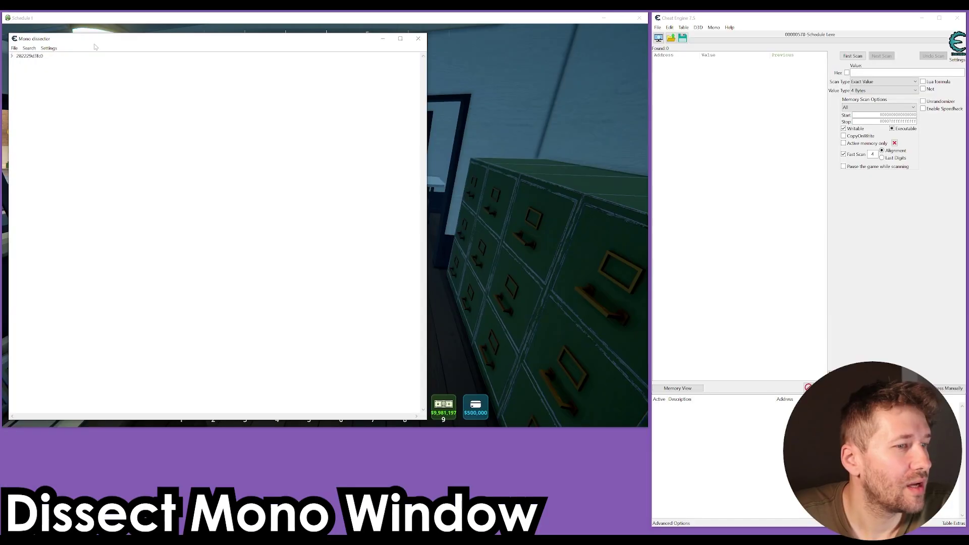
Expand the 282229d3fc0 domain node and scroll through its loaded DLL assemblies
left_click(37, 56)
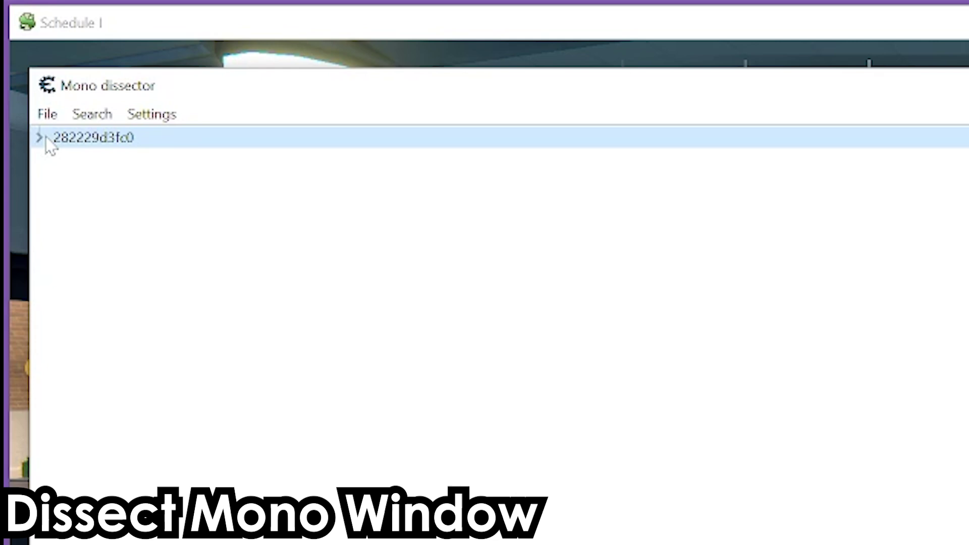
left_click(45, 137)
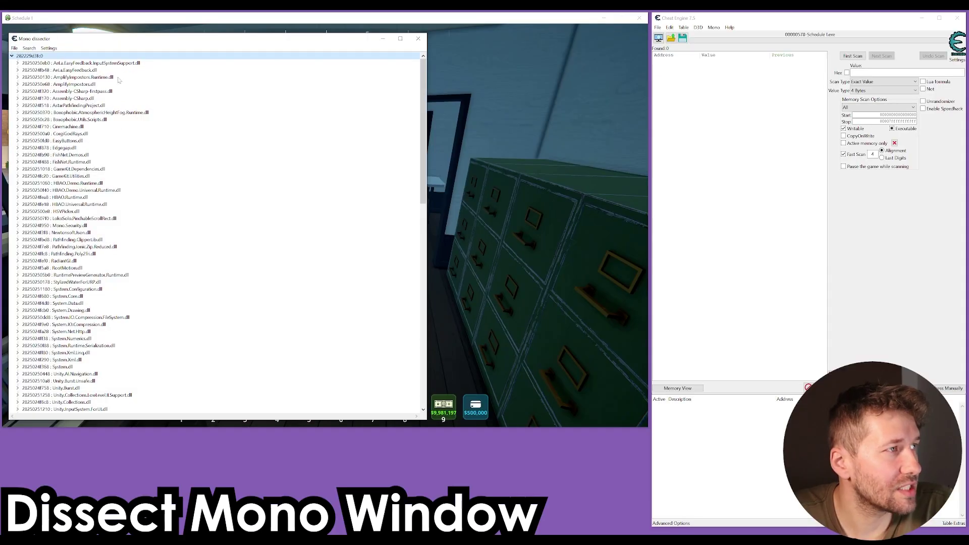
left_click(472, 158)
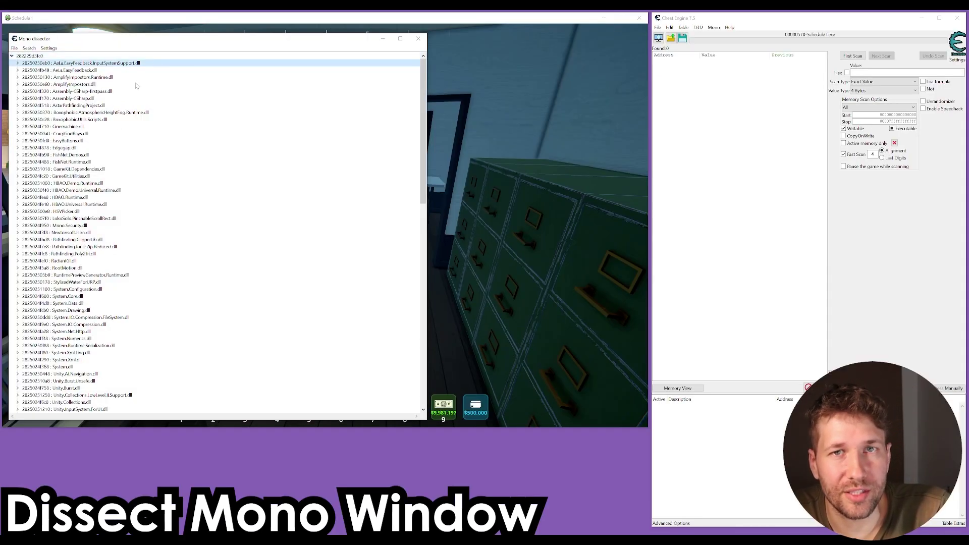
scroll(101, 191, "down", 20)
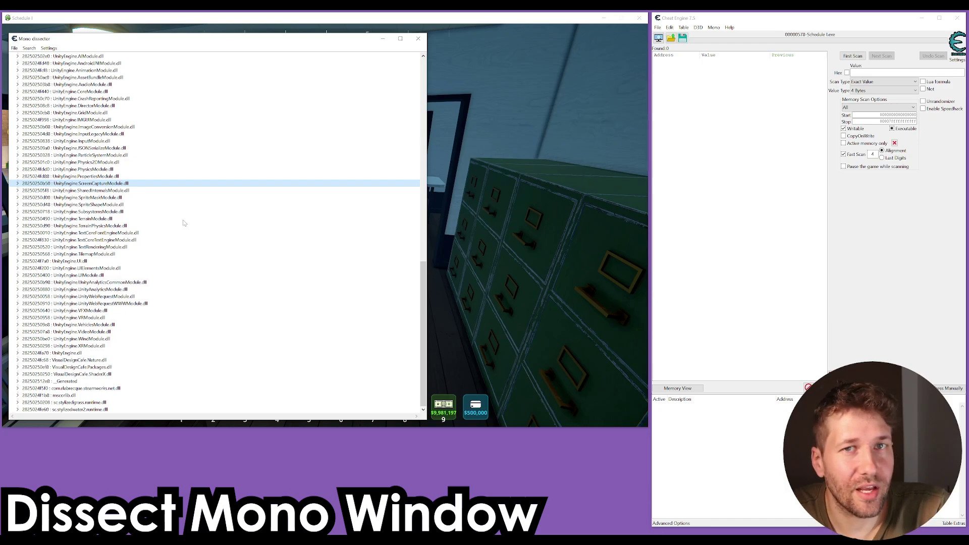
scroll(161, 234, "up", 20)
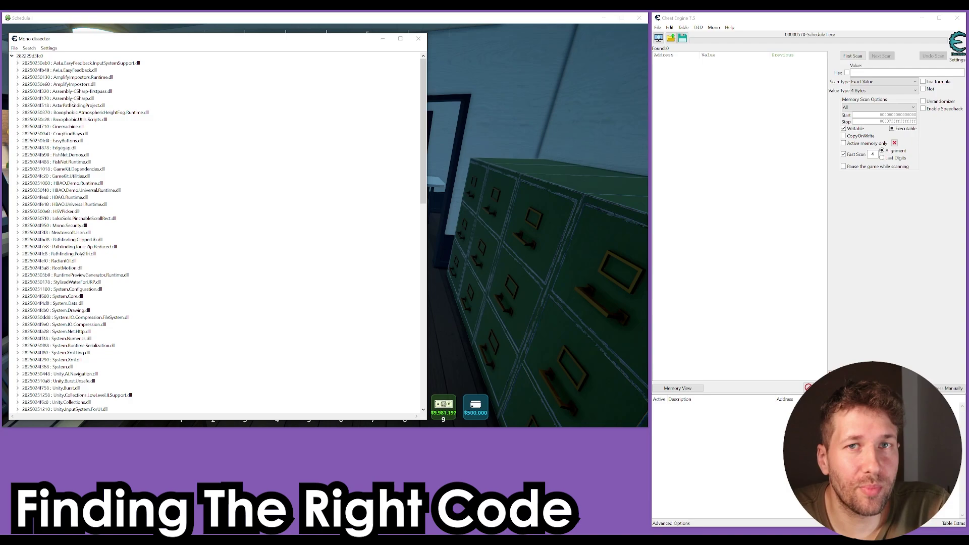
Expand Assembly-CSharp.dll and scroll down through its ScheduleOne classes
left_click(72, 99)
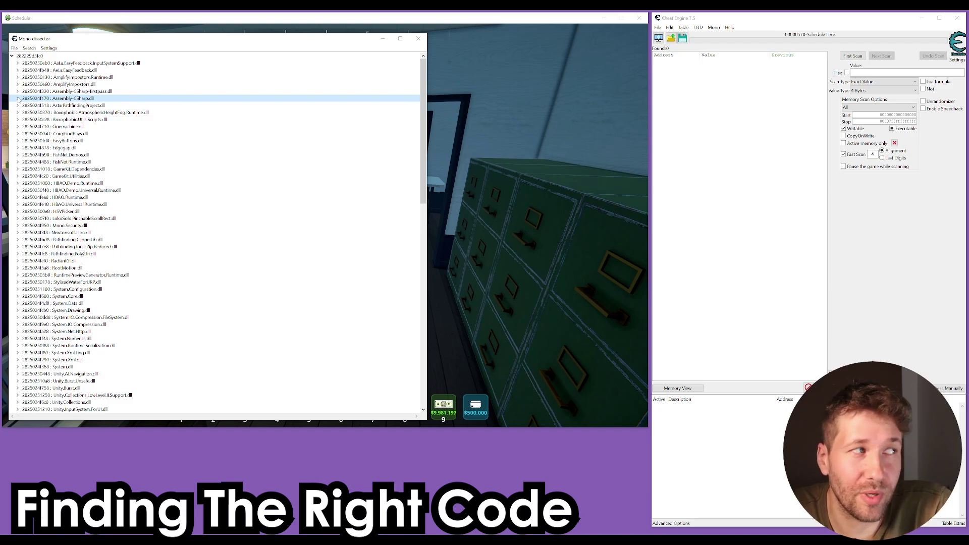
left_click(18, 99)
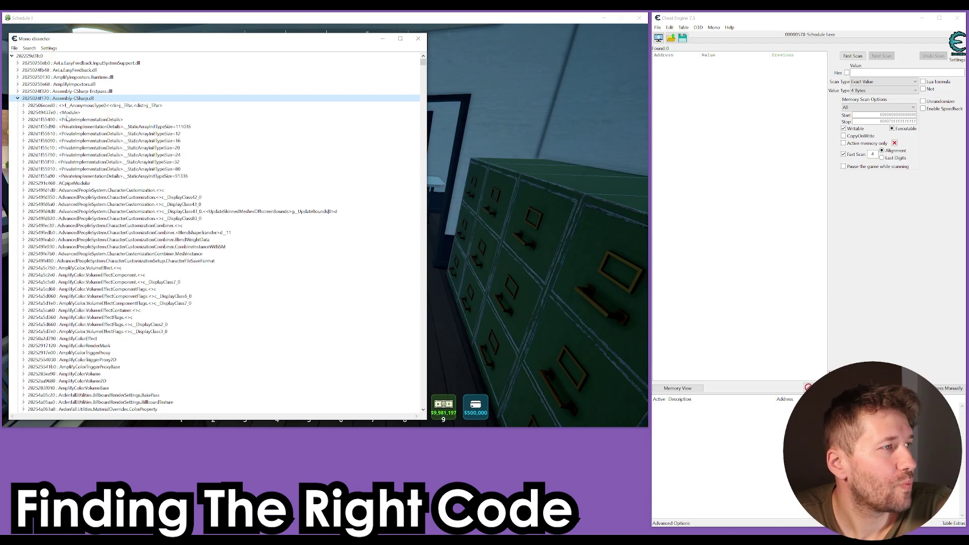
left_click(78, 148)
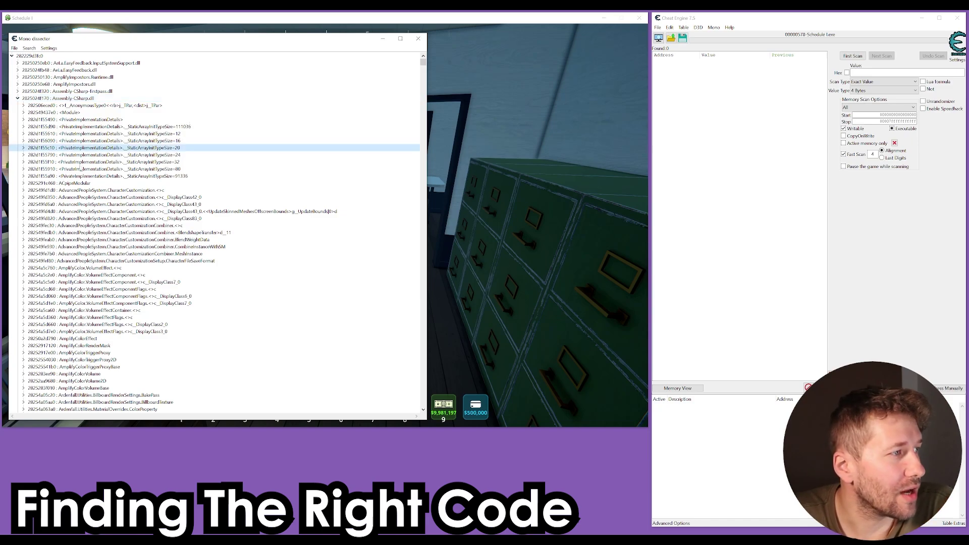
scroll(117, 255, "down", 12)
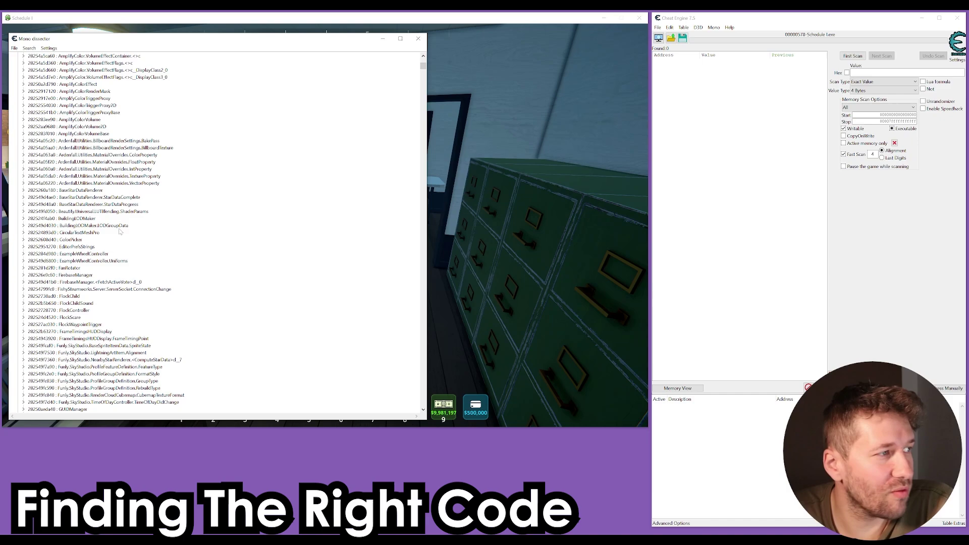
scroll(119, 222, "down", 8)
scroll(93, 256, "down", 10)
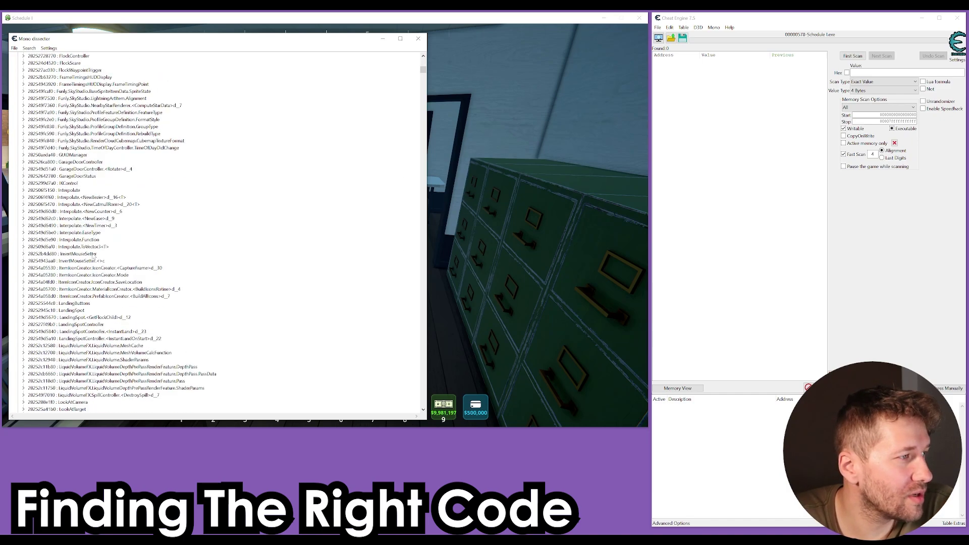
scroll(131, 228, "down", 4)
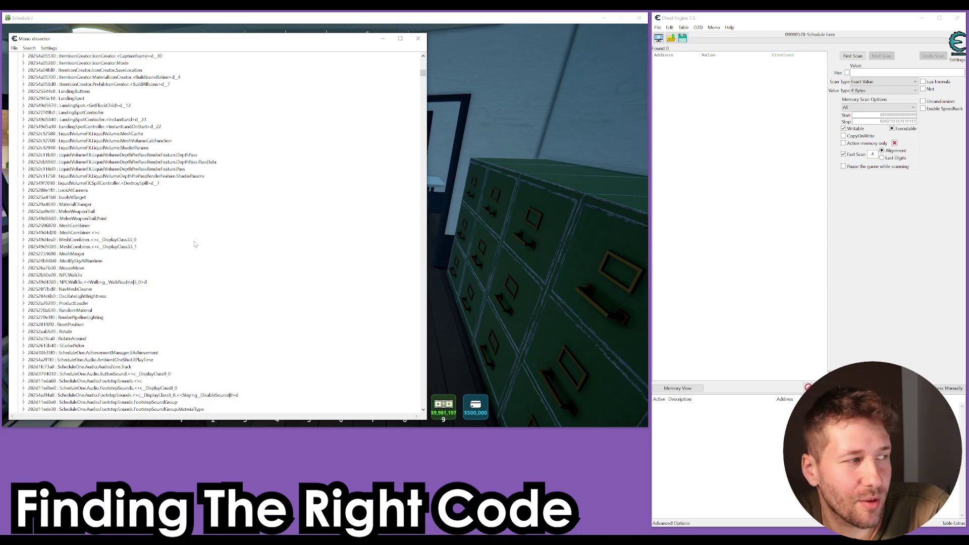
scroll(196, 244, "down", 15)
Select the SlotMachine.EOutcome class and adjust the dissector view by dragging
left_click(132, 255)
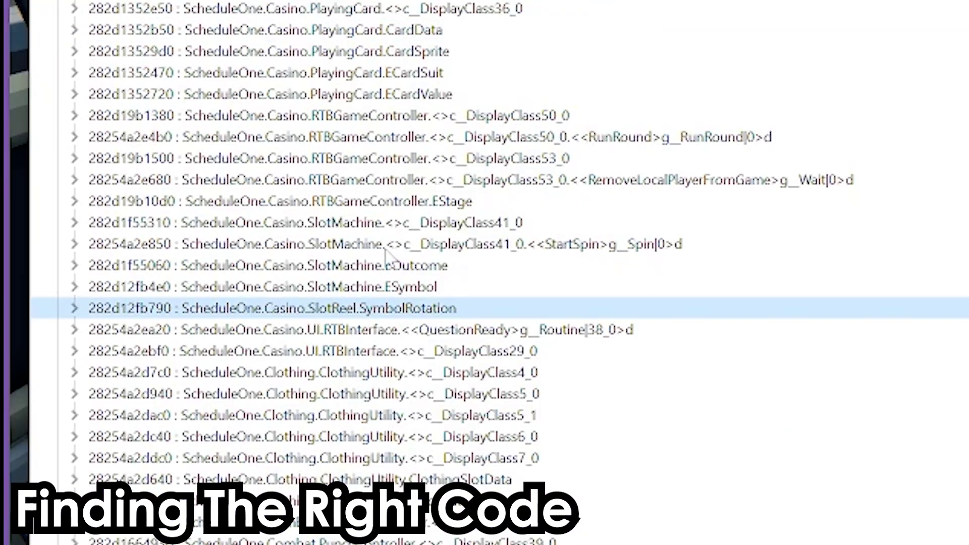
left_click(346, 267)
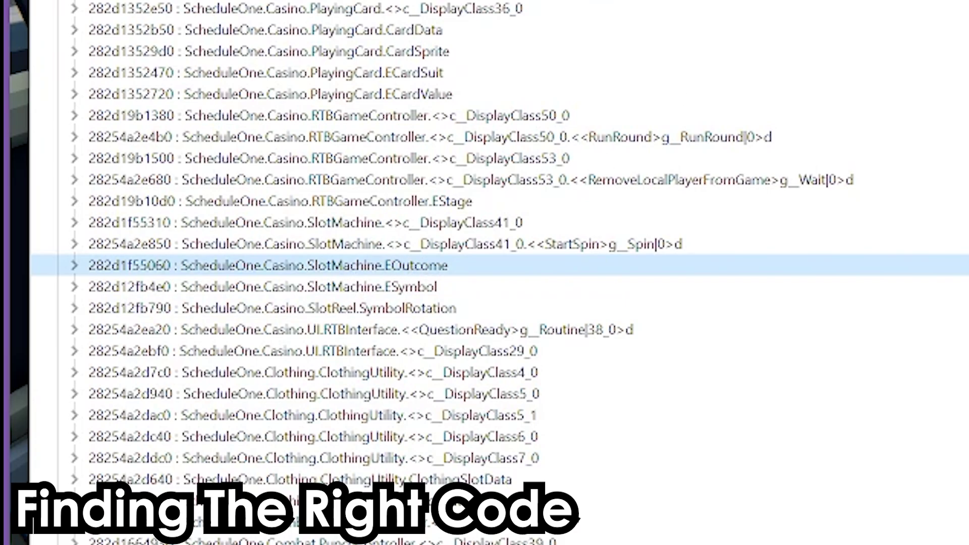
left_click_drag(424, 101, 426, 167)
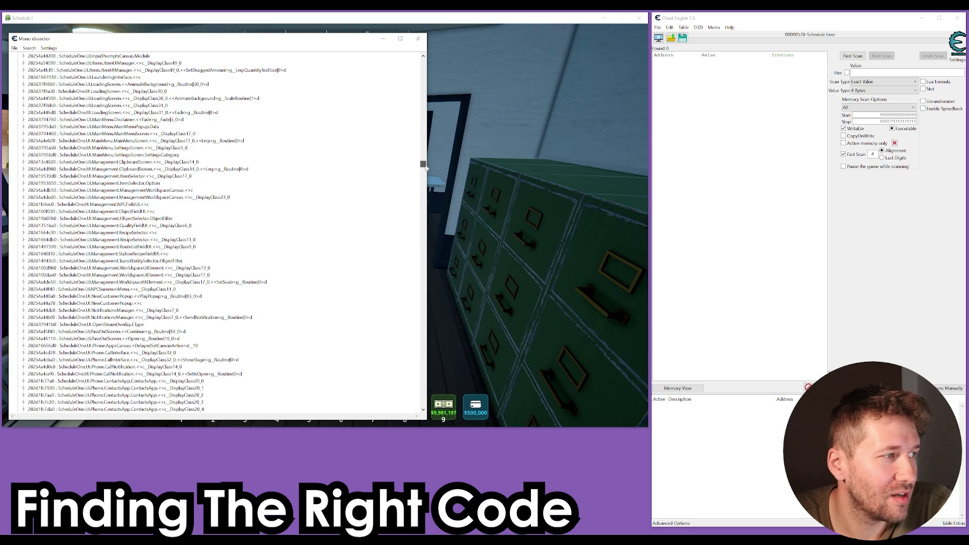
left_click_drag(426, 168, 422, 237)
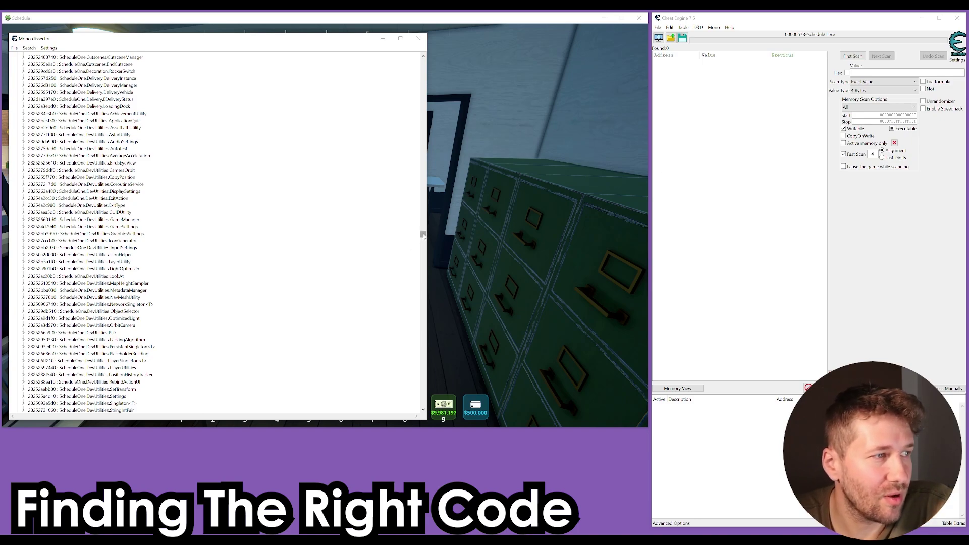
left_click(30, 48)
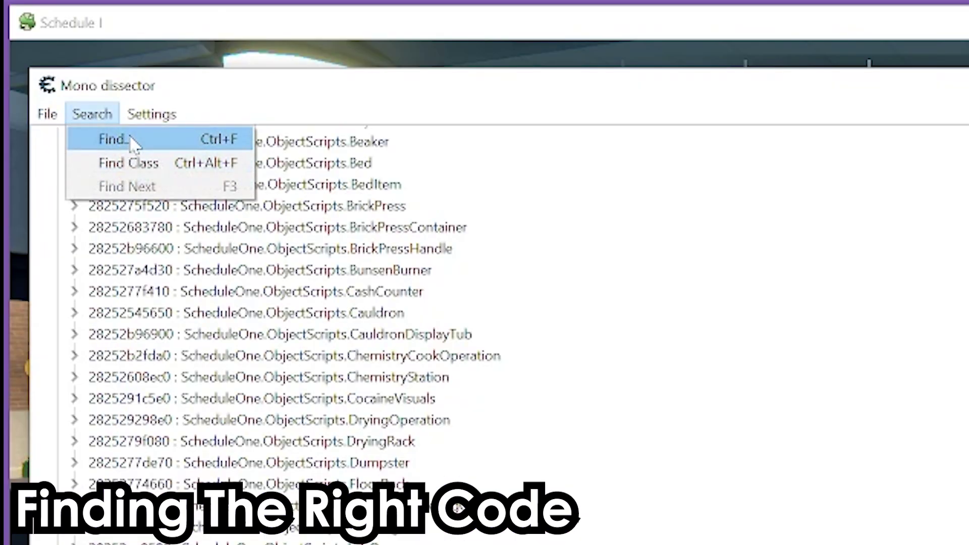
left_click(148, 171)
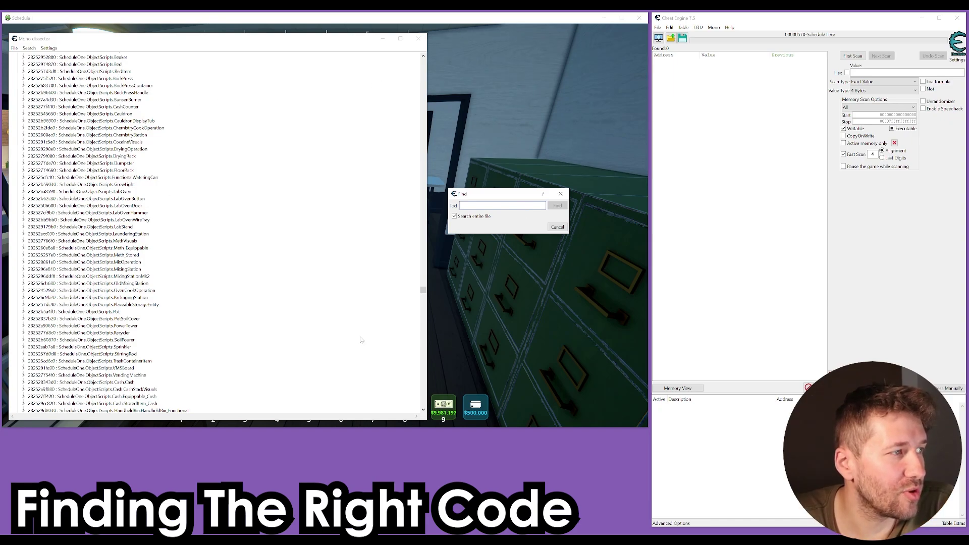
left_click(561, 194)
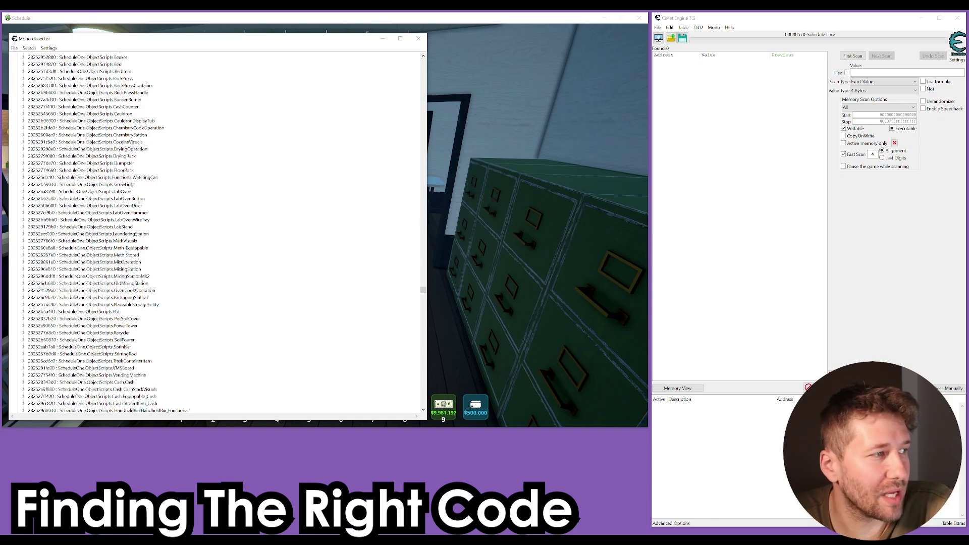
Scroll to ScheduleOne.PlayerScripts.Player and expand it into its sections
scroll(133, 277, "down", 6)
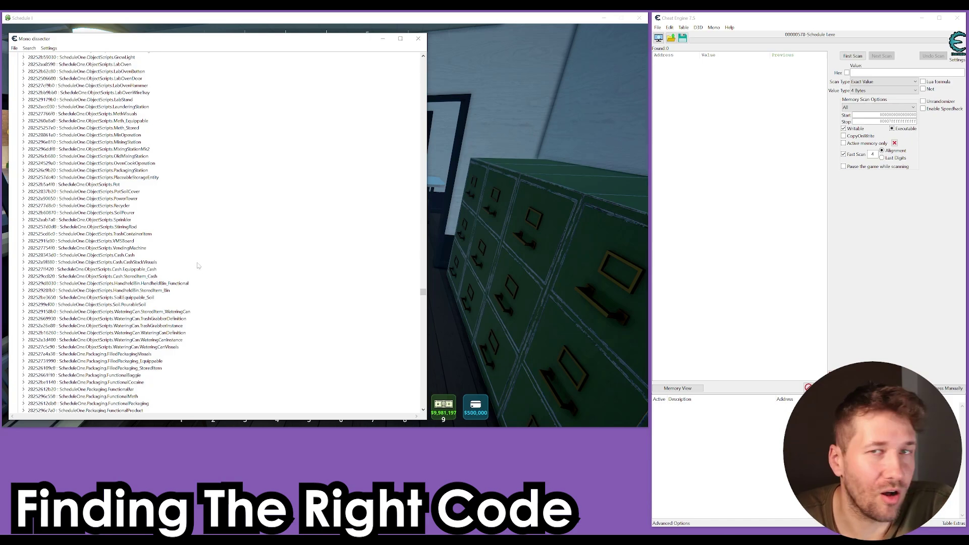
scroll(195, 263, "down", 2)
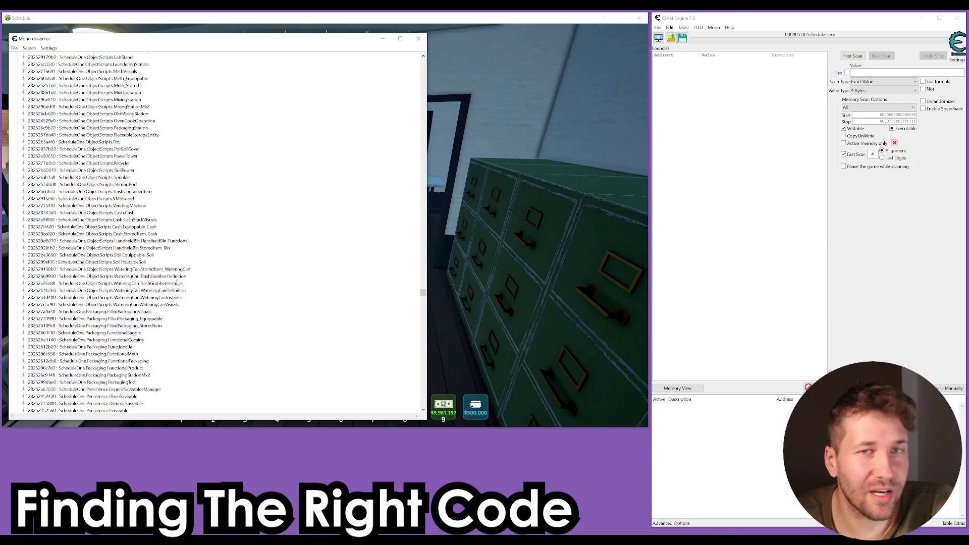
scroll(179, 283, "down", 6)
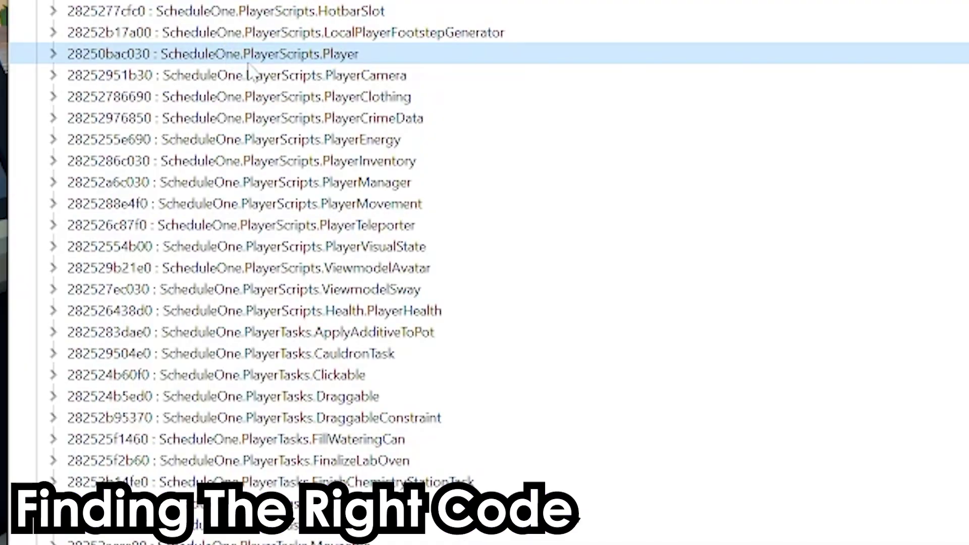
left_click(54, 55)
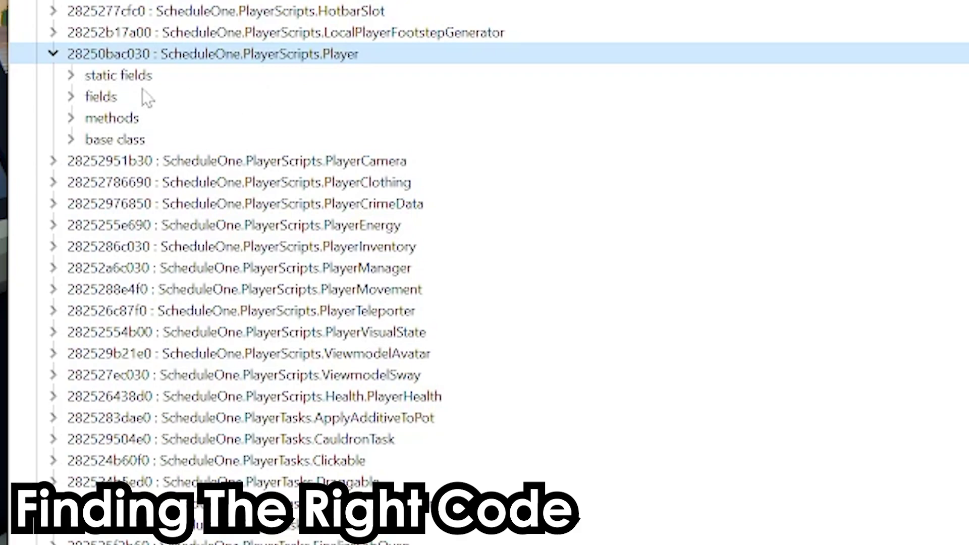
key("Down")
key("Down")
key("Down")
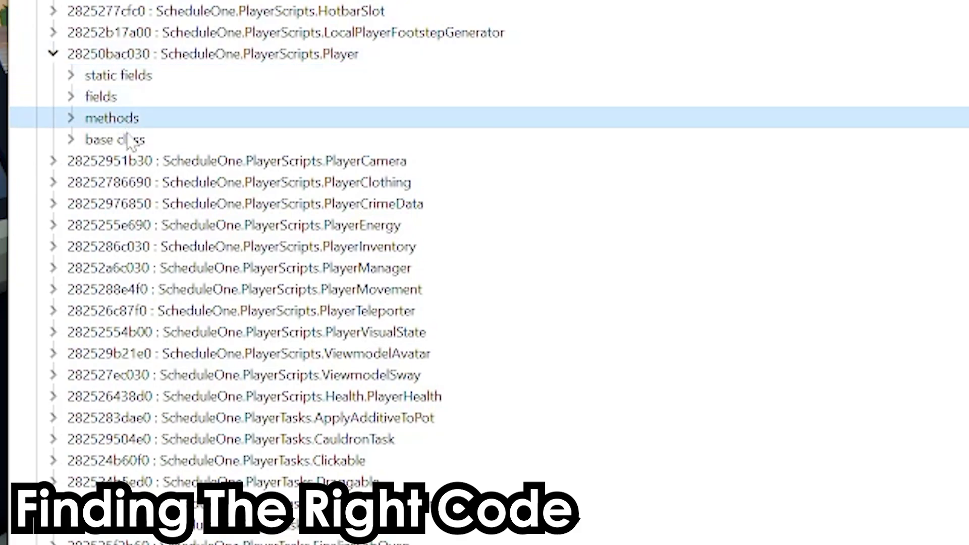
left_click(128, 141)
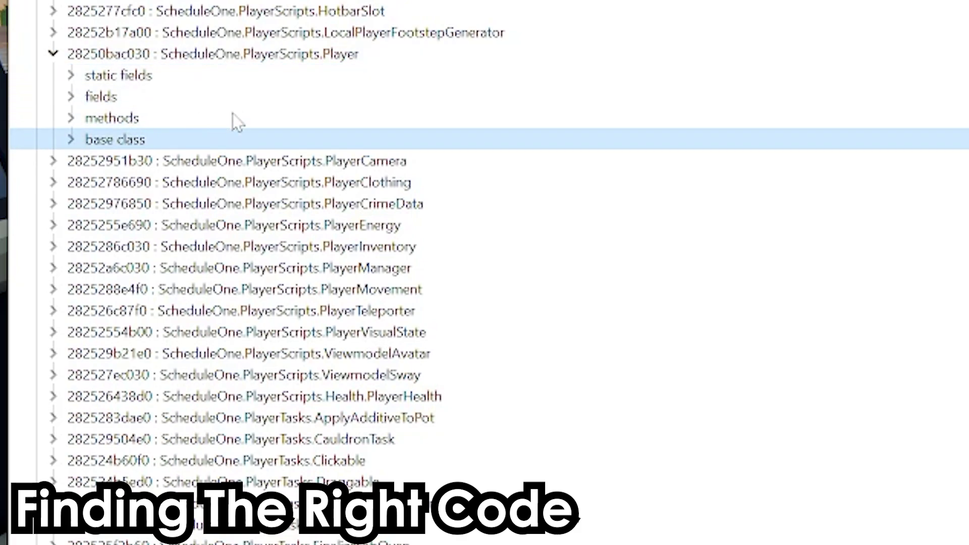
Browse the Player fields, including LocalGameObject, EyePosition, Health and Energy, then collapse them
left_click(71, 96)
left_click(150, 144)
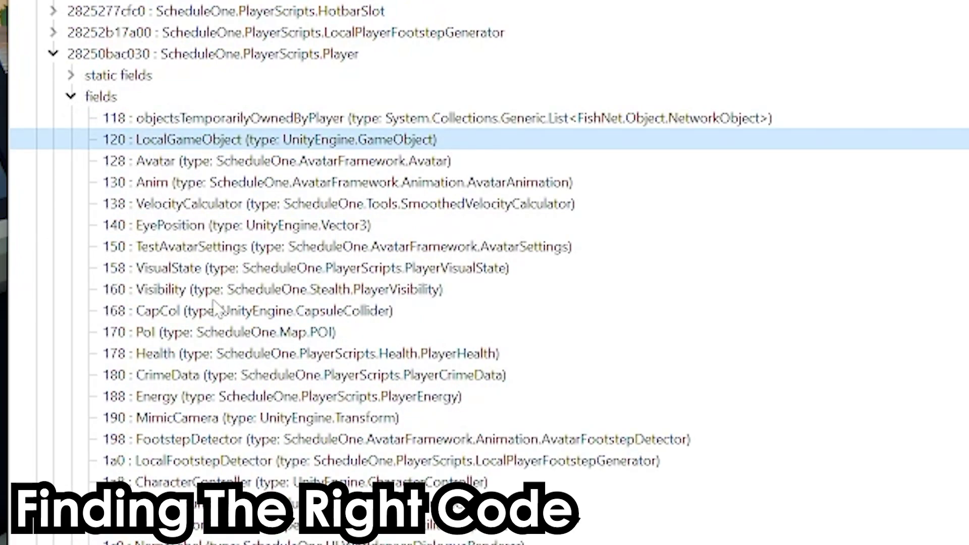
scroll(214, 306, "down", 2)
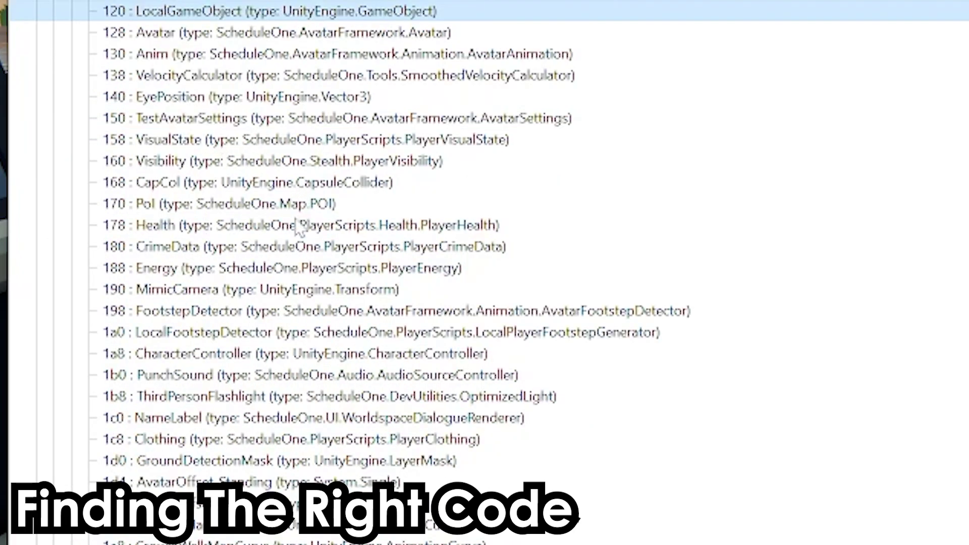
scroll(299, 227, "down", 2)
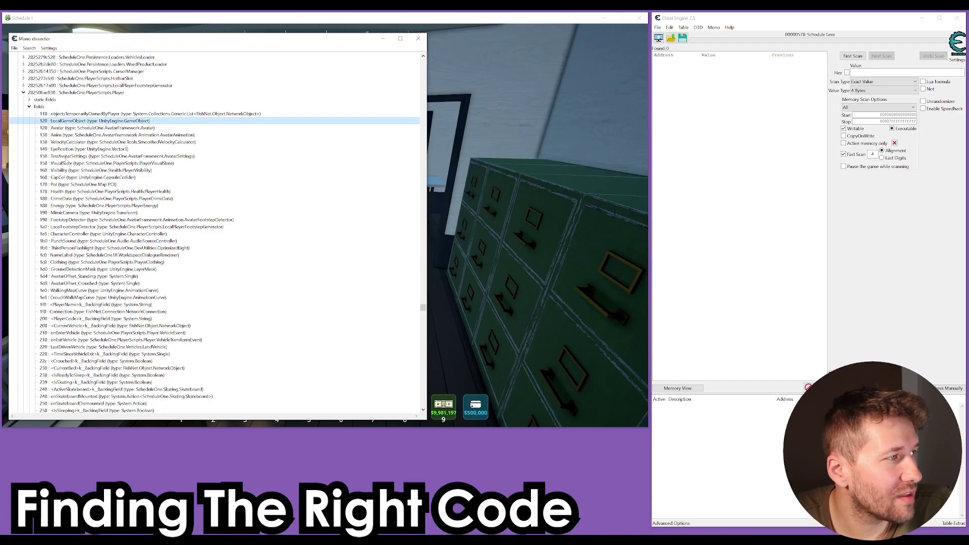
left_click(65, 149)
left_click(82, 192)
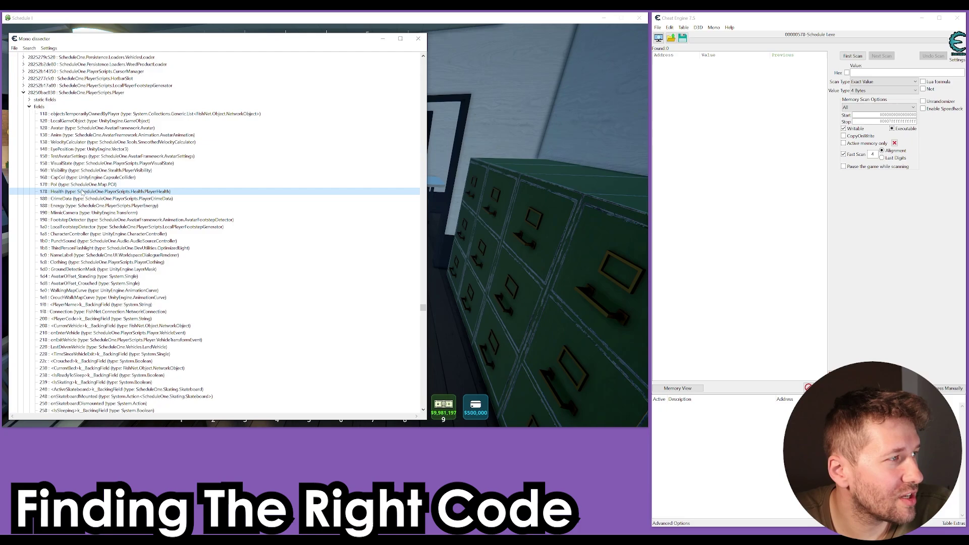
left_click(106, 206)
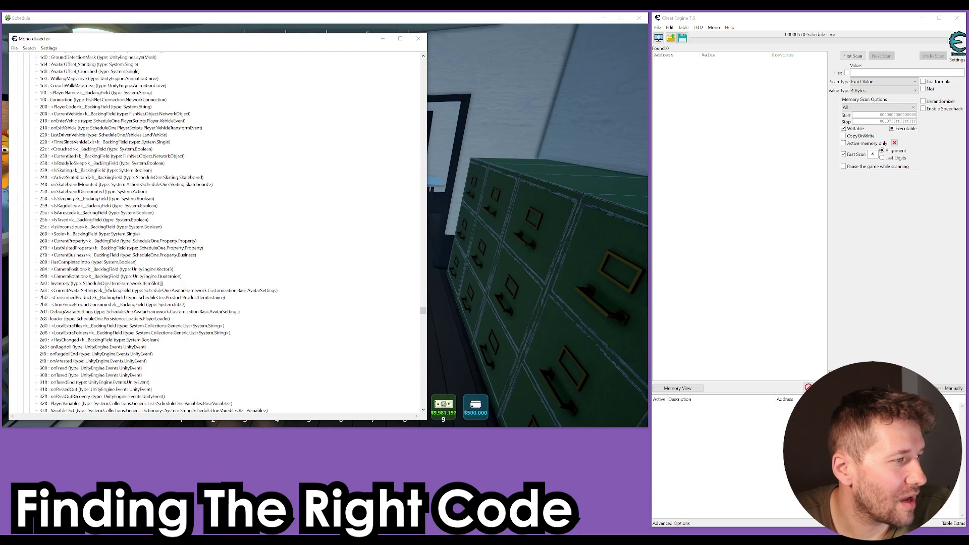
scroll(106, 289, "down", 2)
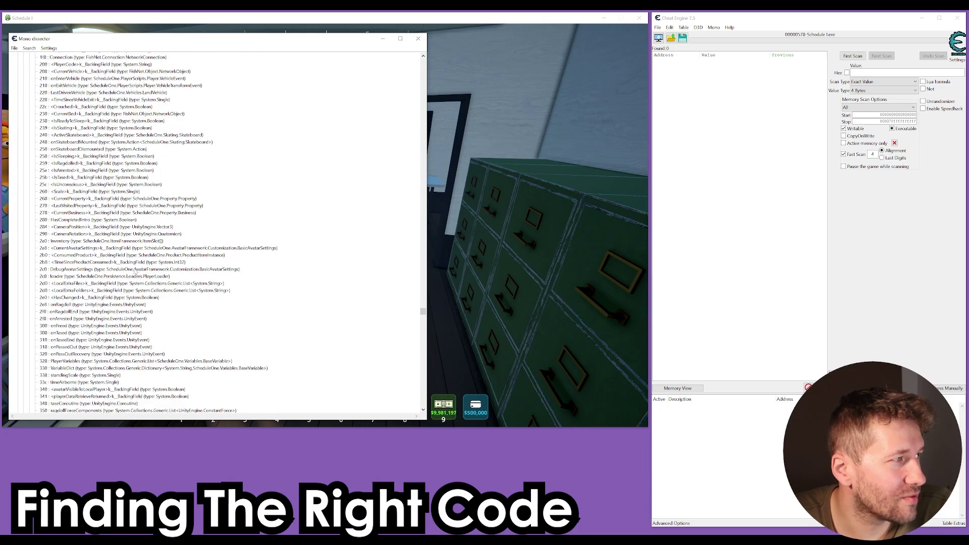
scroll(174, 235, "up", 10)
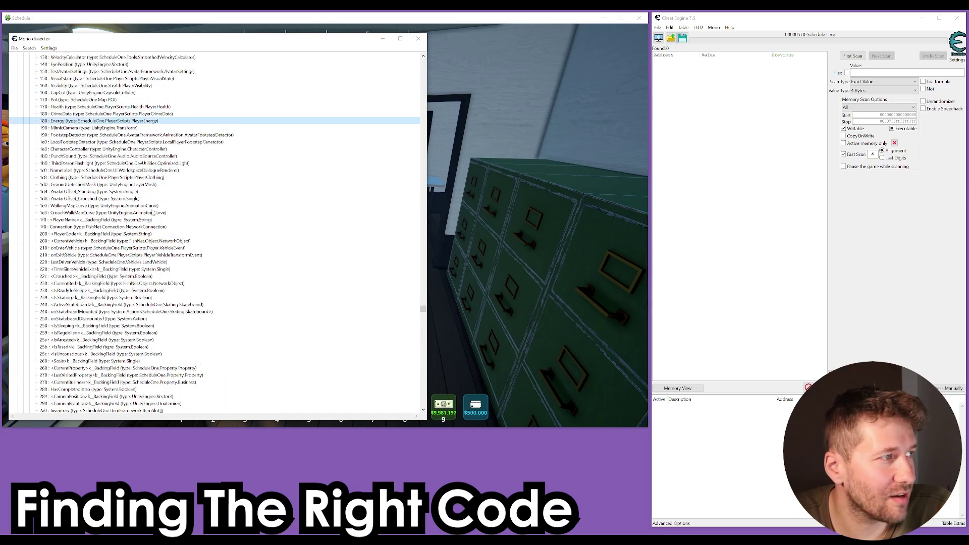
left_click(29, 64)
Expand the Player methods, scroll through them, and collapse back to the class
left_click(28, 115)
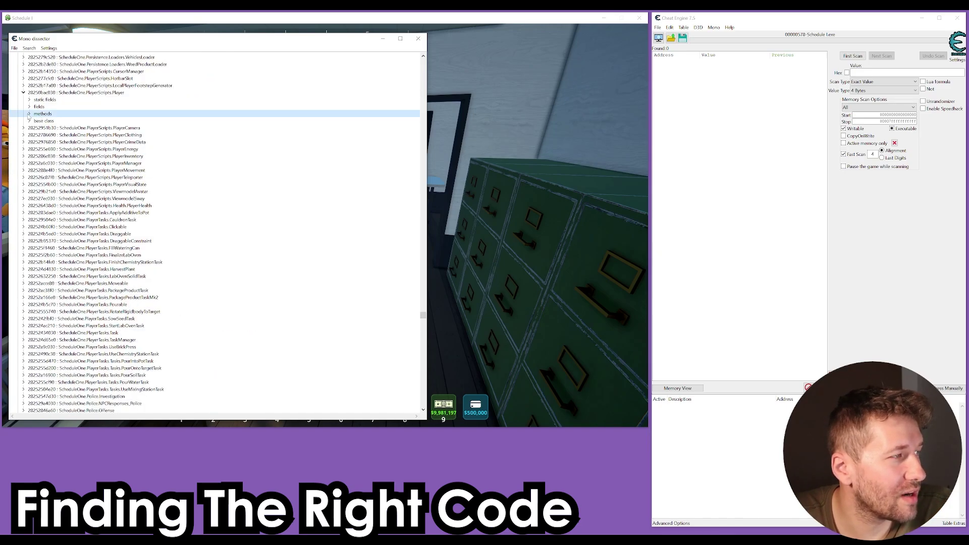
left_click(28, 114)
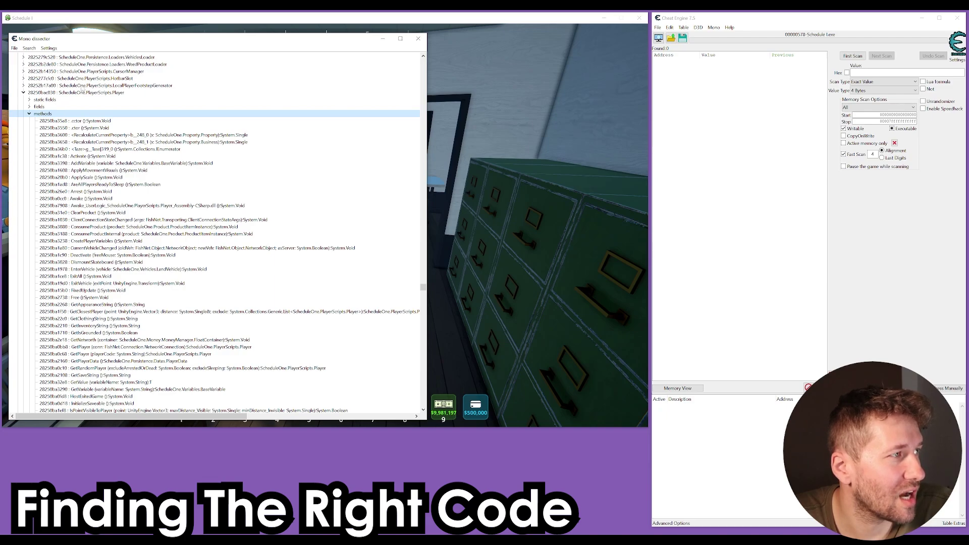
scroll(98, 104, "down", 2)
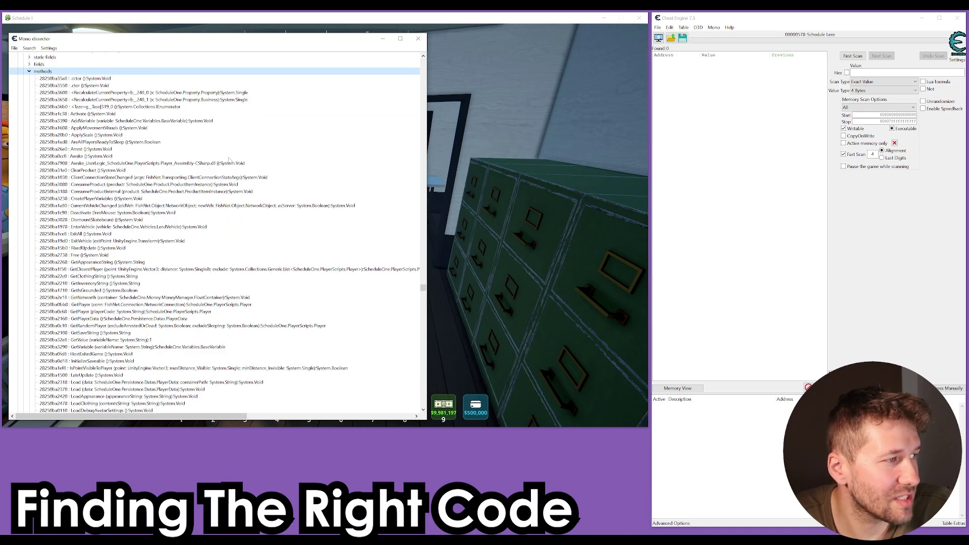
scroll(229, 161, "down", 2)
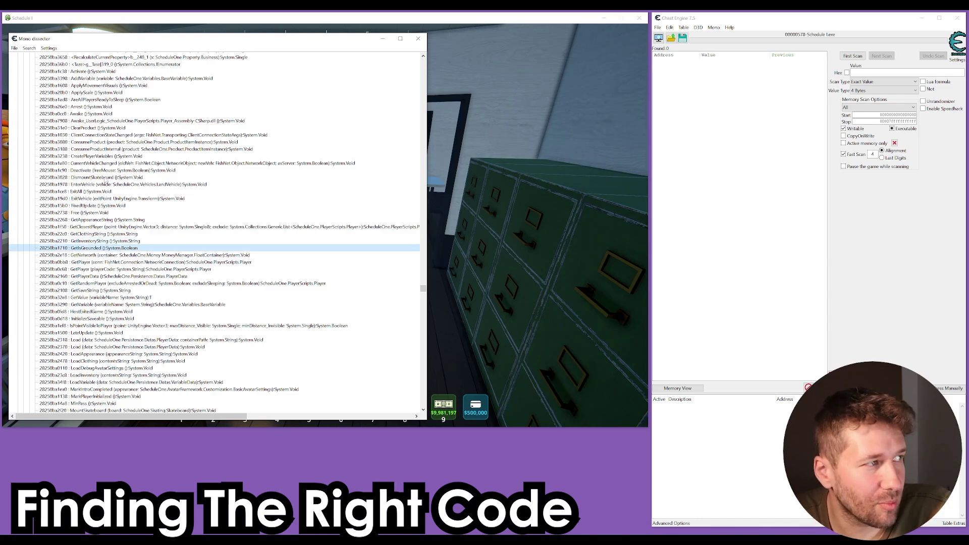
key("Left")
key("Left")
key("Left")
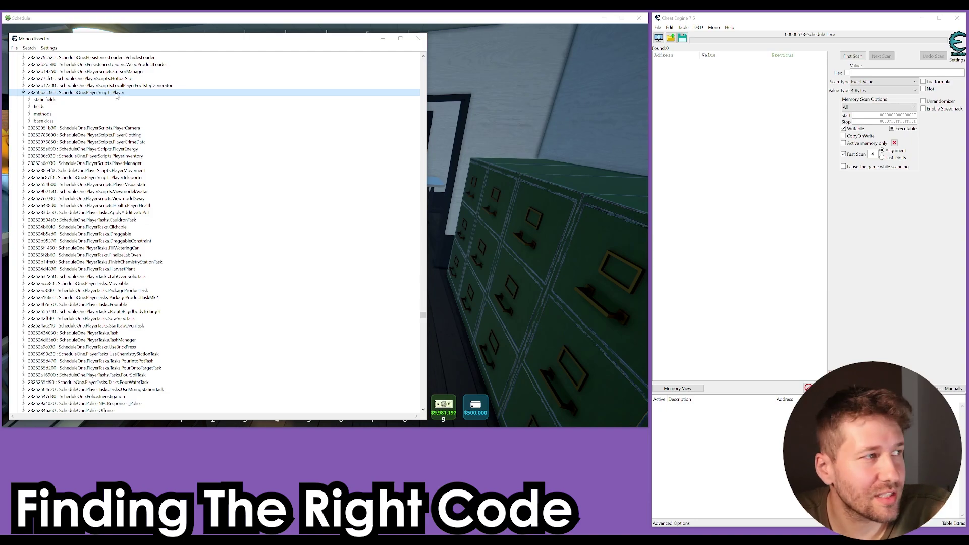
Select the PlayerMovement class and expand its fields list
left_click(125, 128)
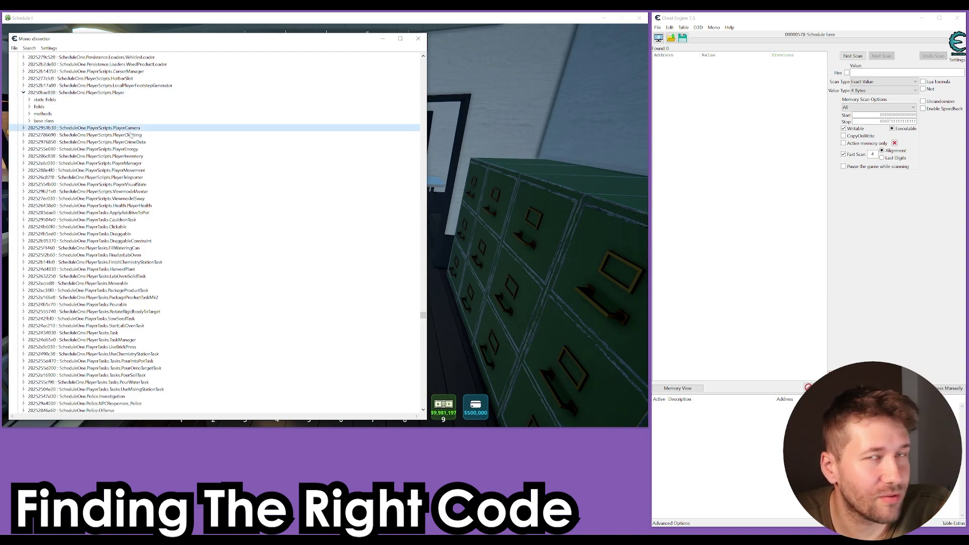
left_click(123, 158)
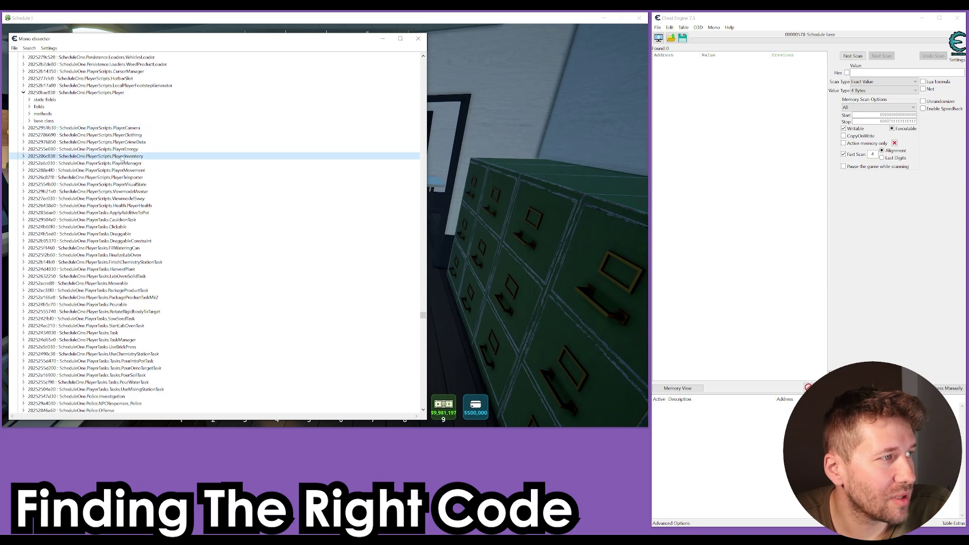
left_click(118, 172)
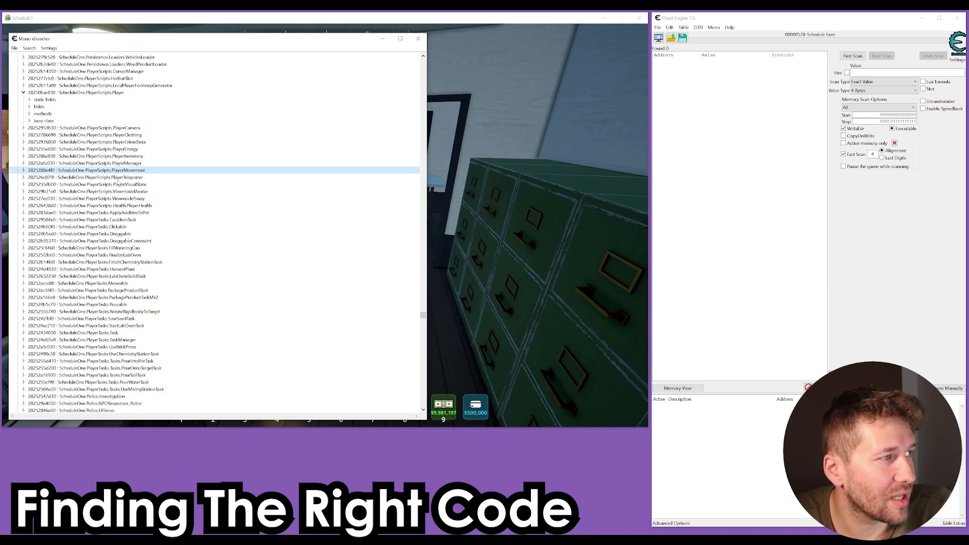
left_click(23, 171)
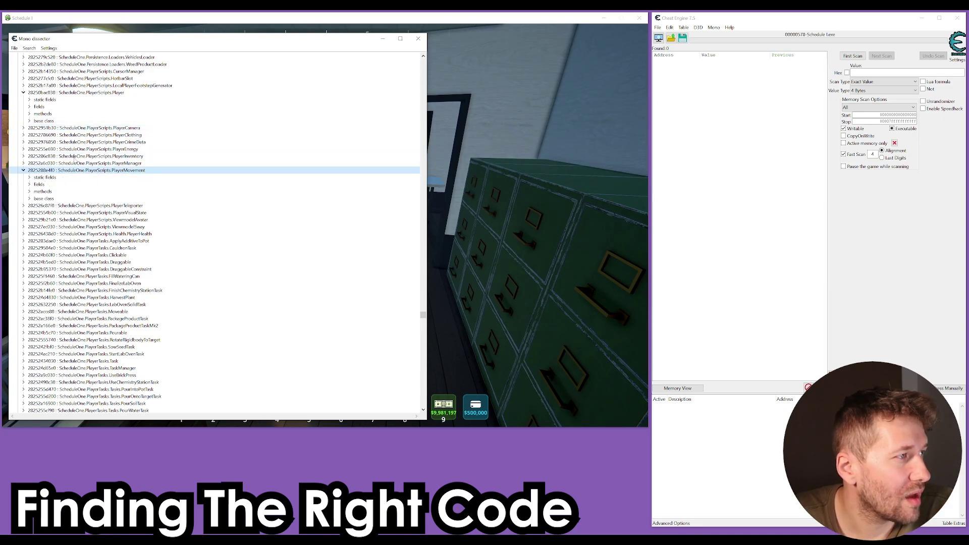
left_click(29, 184)
scroll(51, 190, "down", 2)
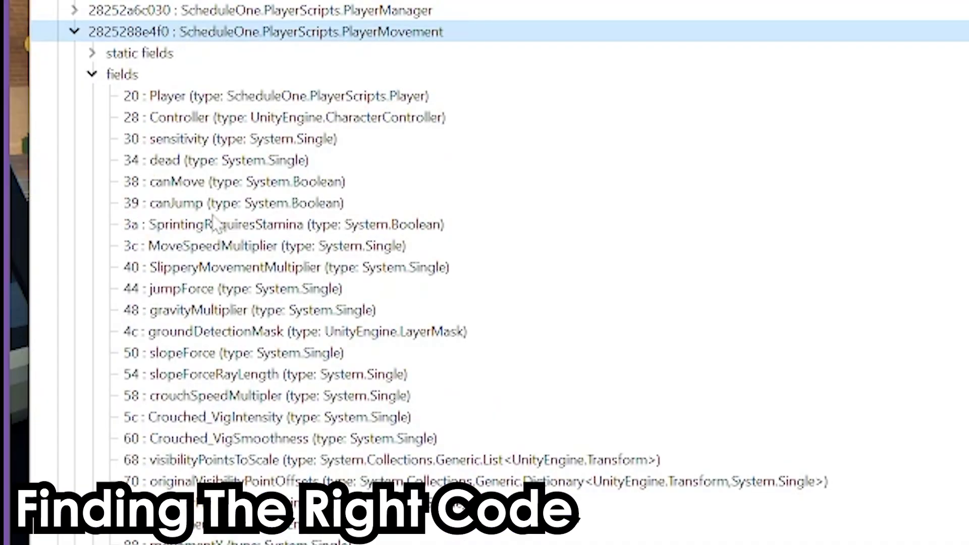
Inspect canJump, canMove, MoveSpeedMultiplier and jumpForce, ending on the gravityMultiplier field
left_click(214, 211)
left_click(222, 189)
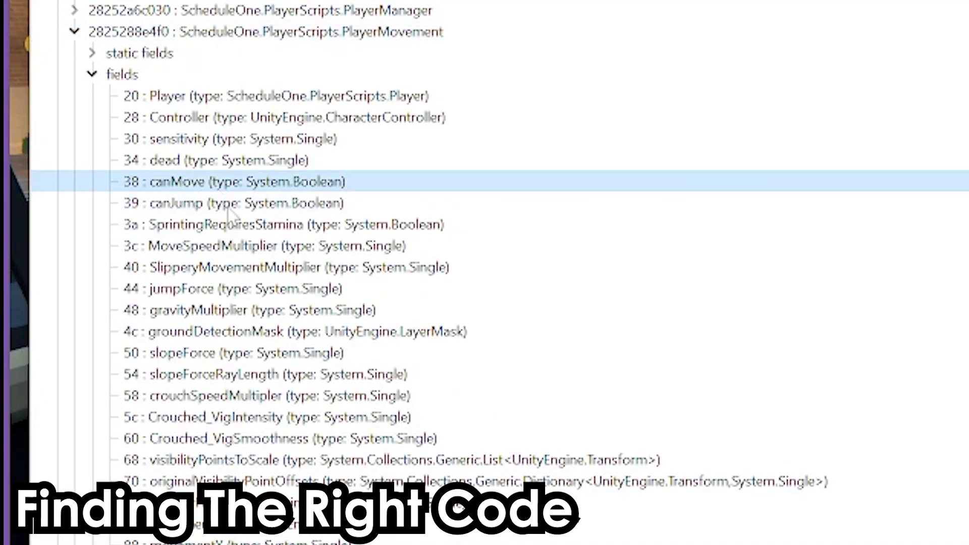
left_click(230, 210)
left_click(259, 250)
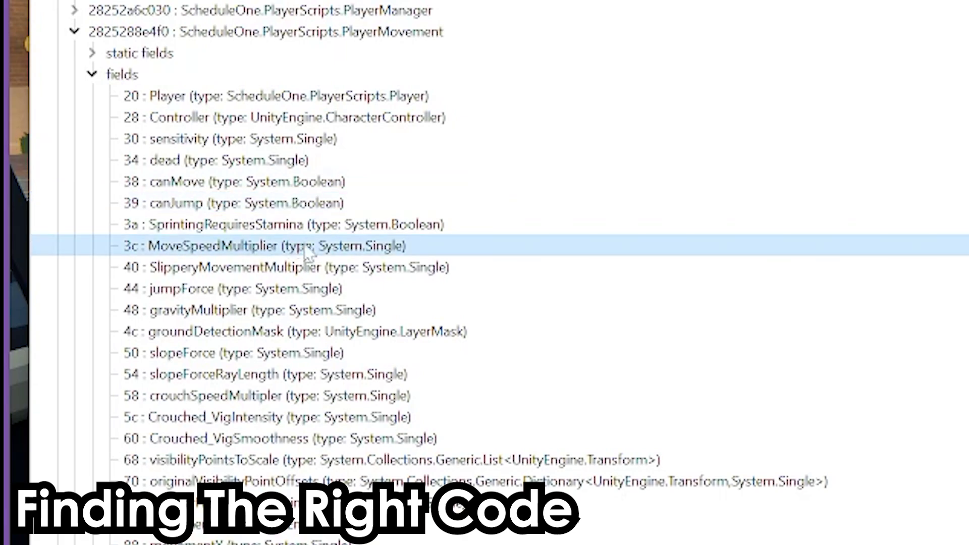
left_click(295, 290)
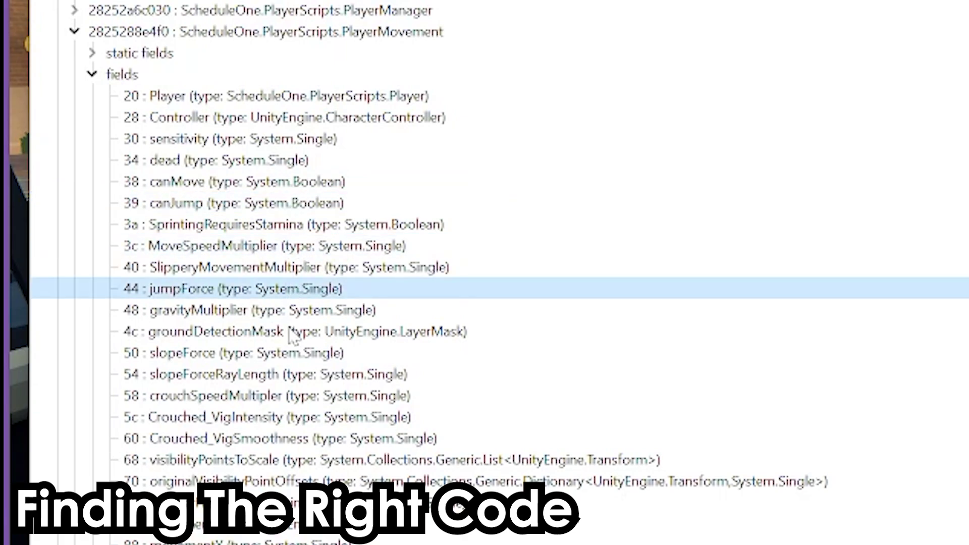
left_click(292, 312)
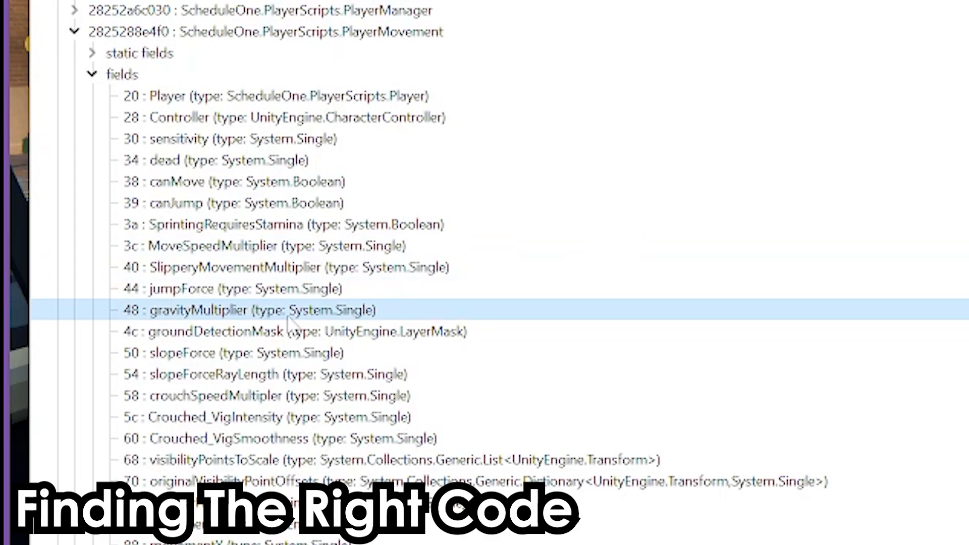
left_click(230, 291)
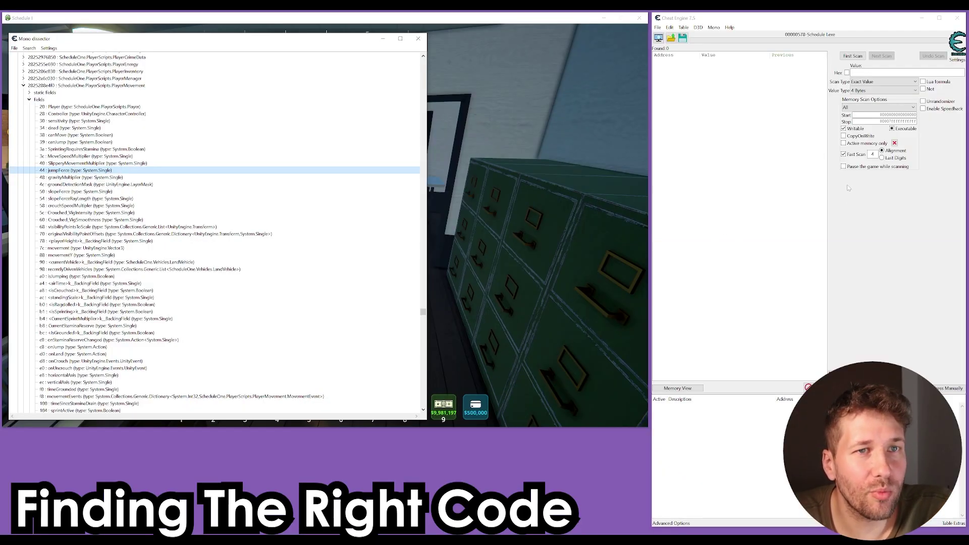
left_click(868, 176)
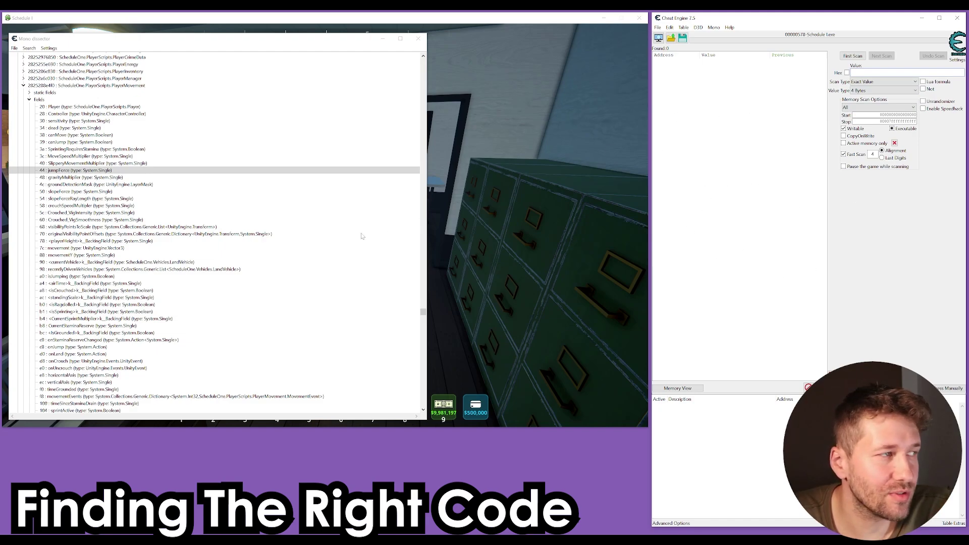
left_click(212, 185)
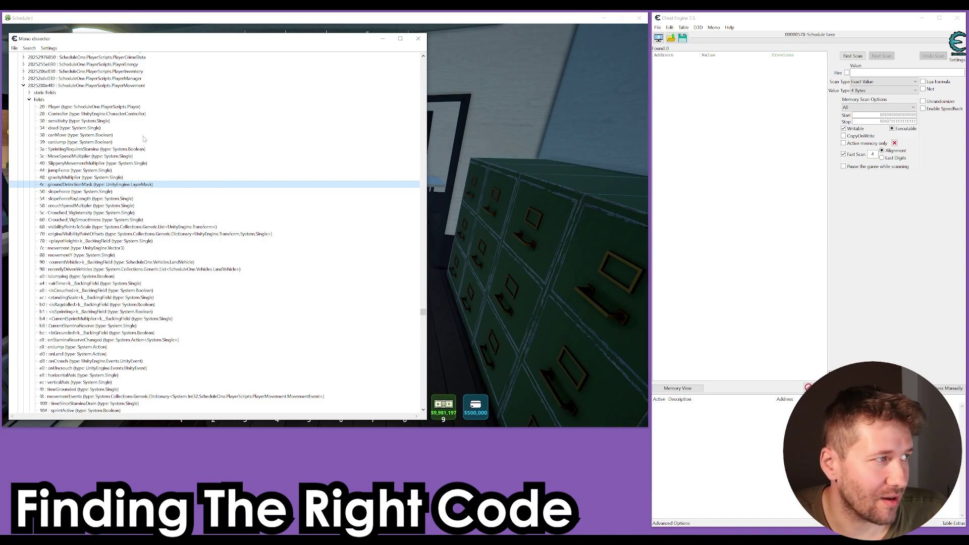
left_click(136, 178)
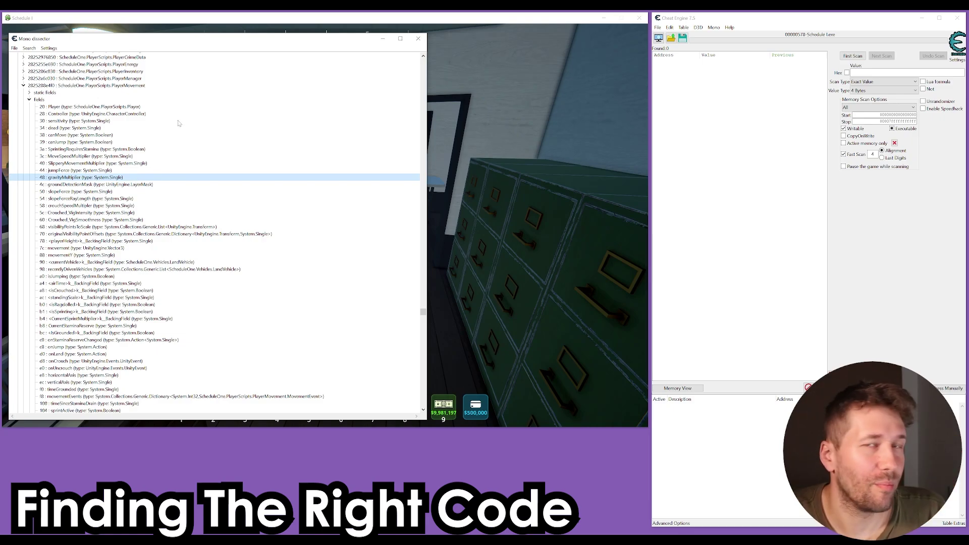
Find instances of PlayerMovement and move the results window up, resizing it taller
left_click(116, 86)
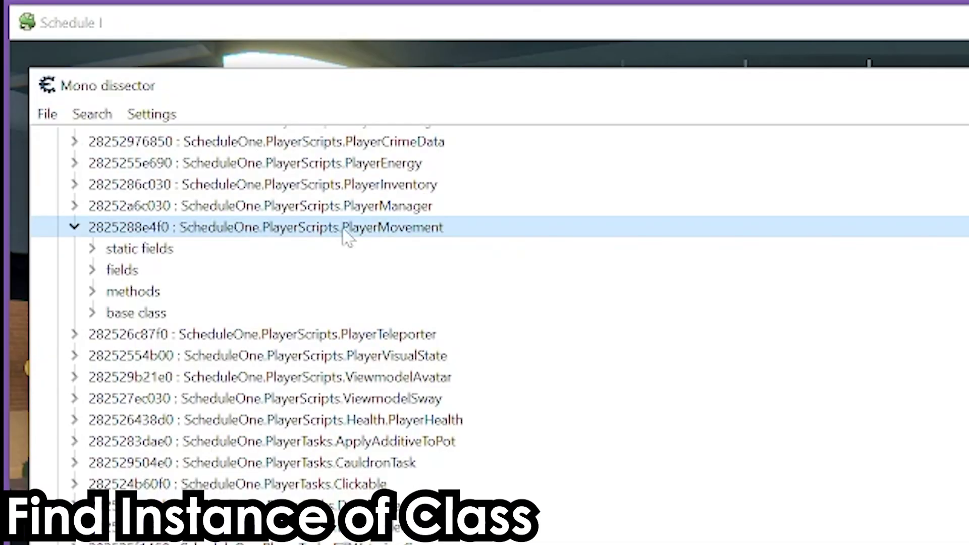
right_click(347, 238)
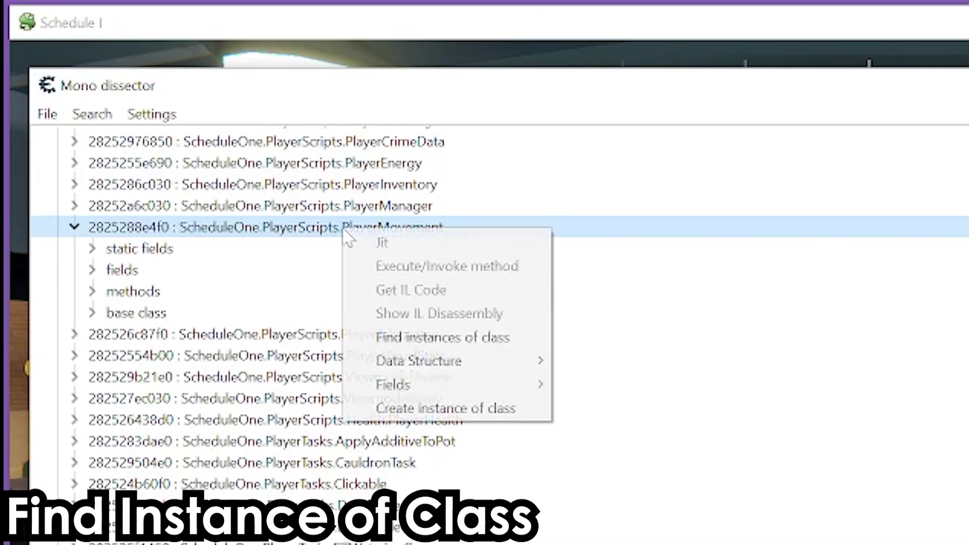
left_click(497, 345)
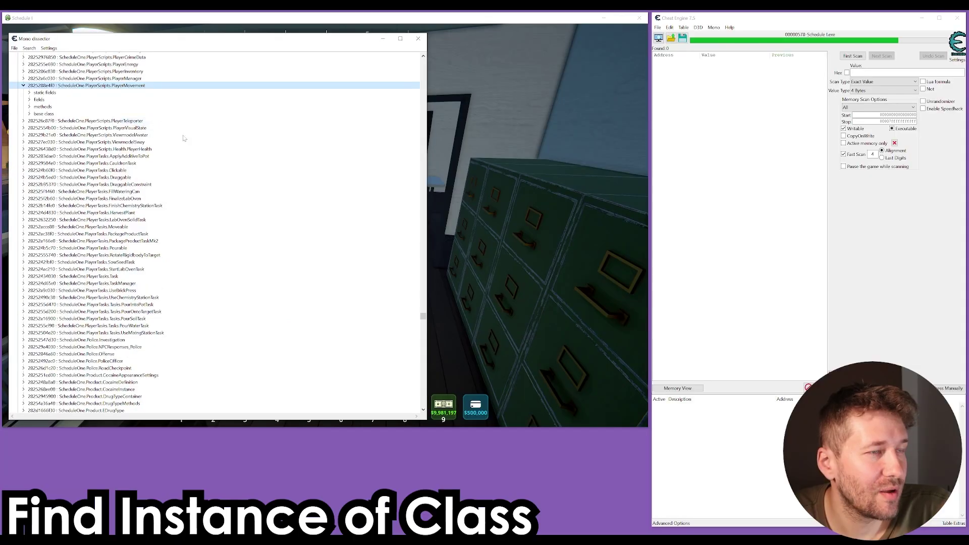
left_click_drag(466, 250, 461, 45)
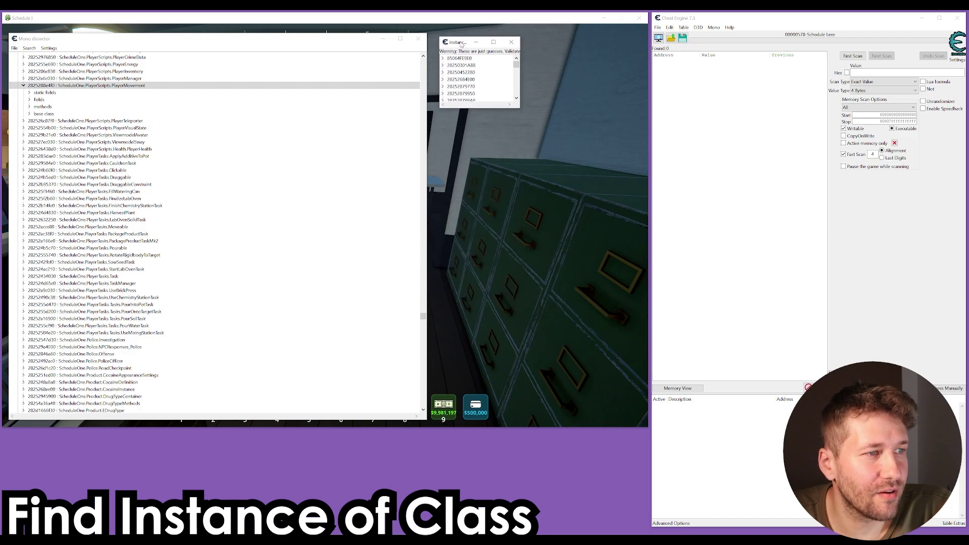
left_click_drag(519, 108, 672, 502)
Expand the first PlayerMovement instance and the class fields node to compare values like canJump
left_click(472, 66)
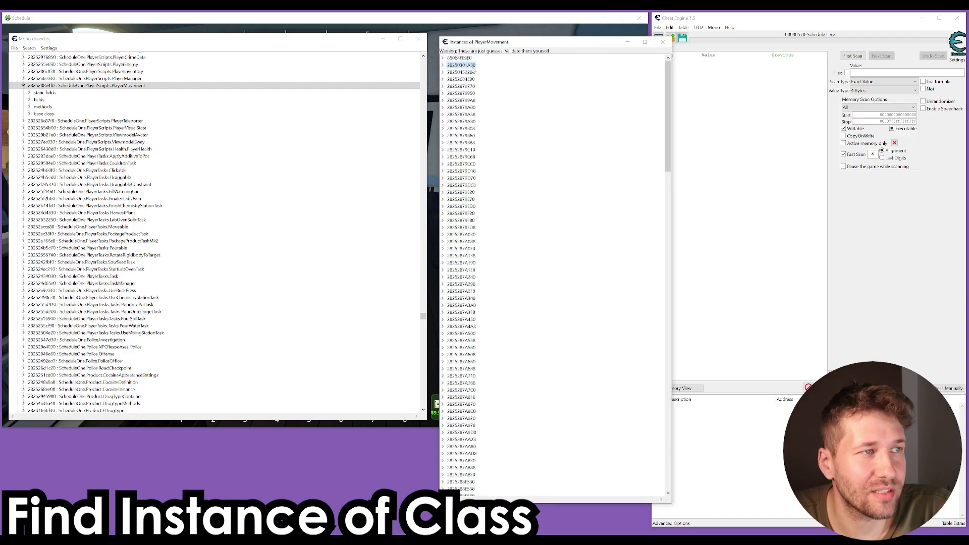
left_click(443, 58)
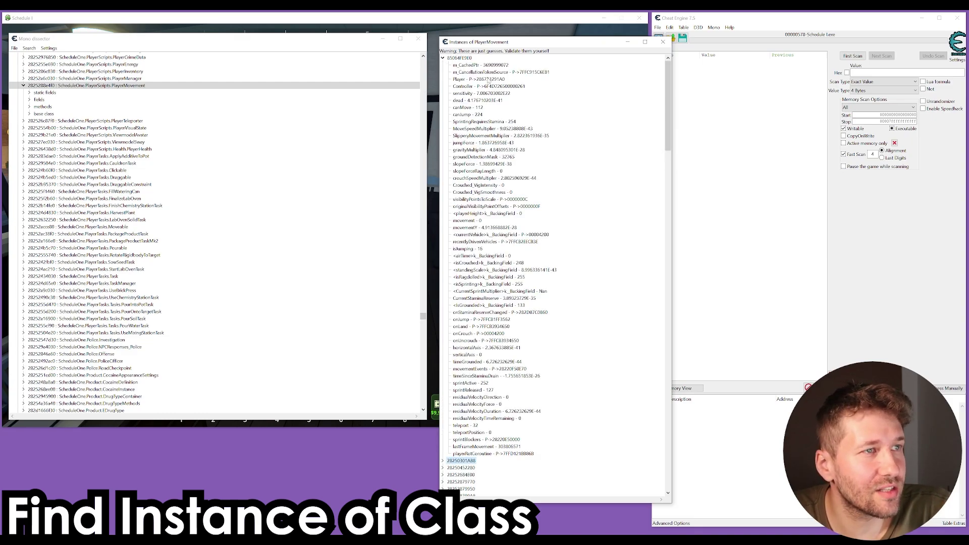
left_click(505, 71)
left_click(502, 66)
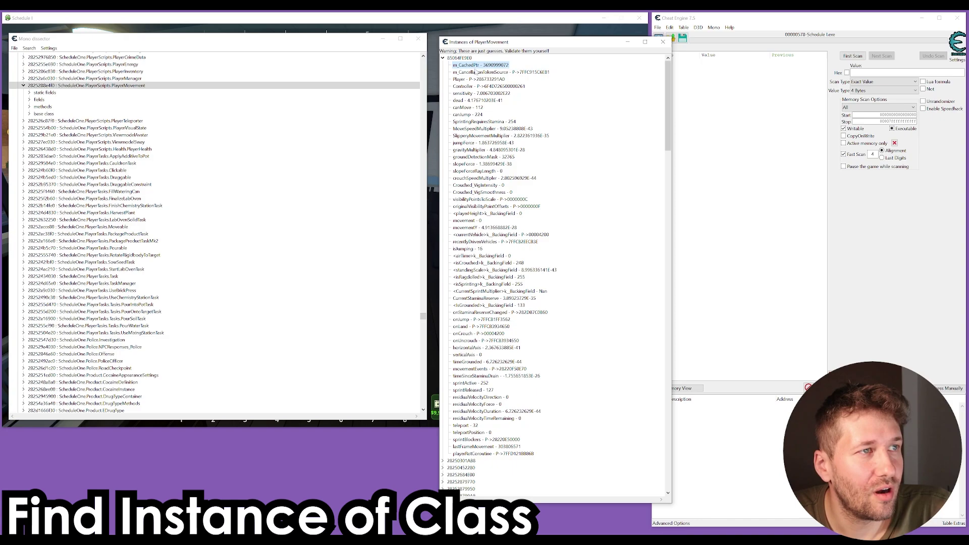
left_click(29, 99)
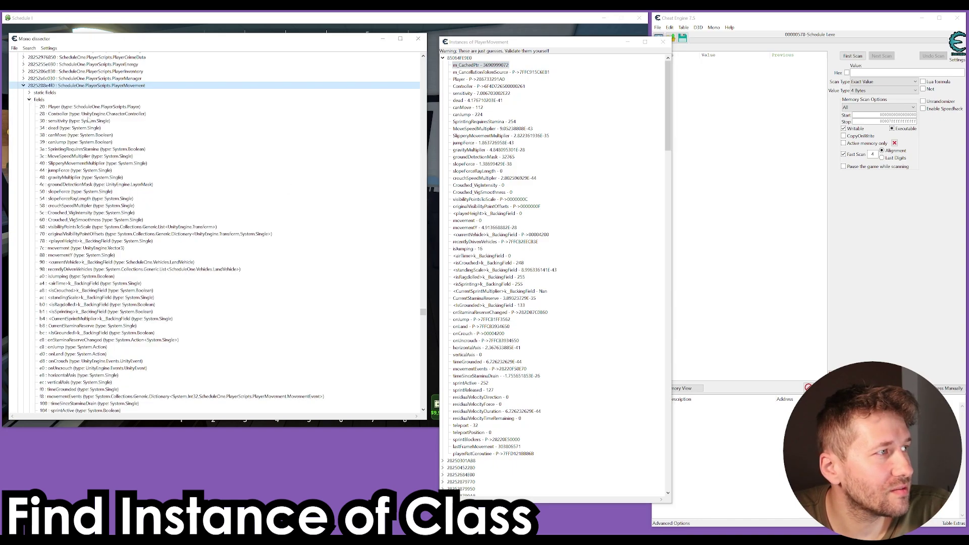
left_click(88, 113)
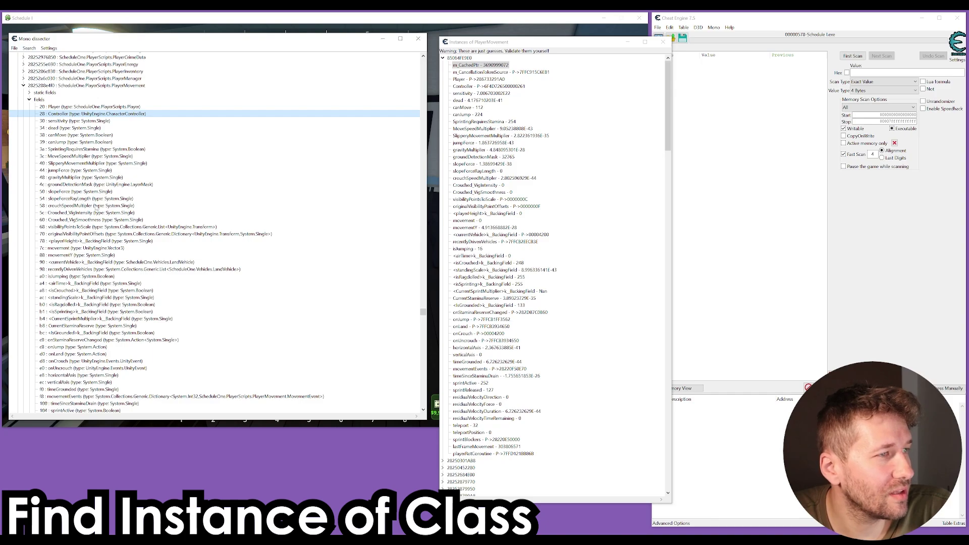
left_click(470, 115)
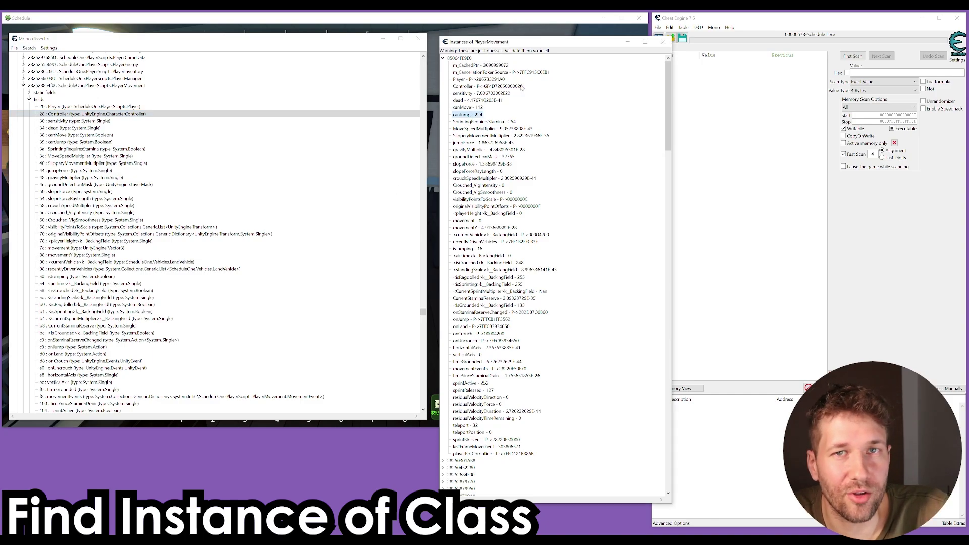
left_click(443, 57)
left_click(460, 86)
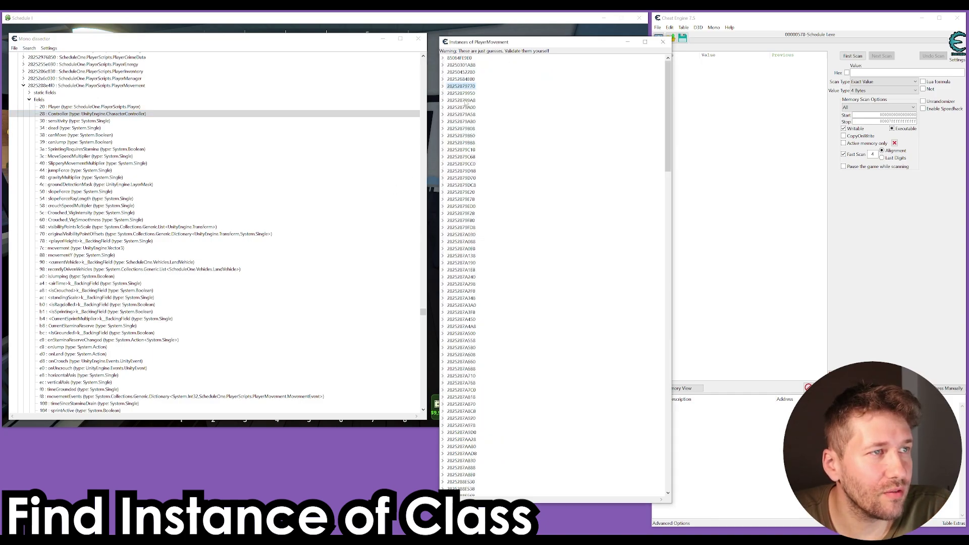
left_click_drag(668, 118, 666, 437)
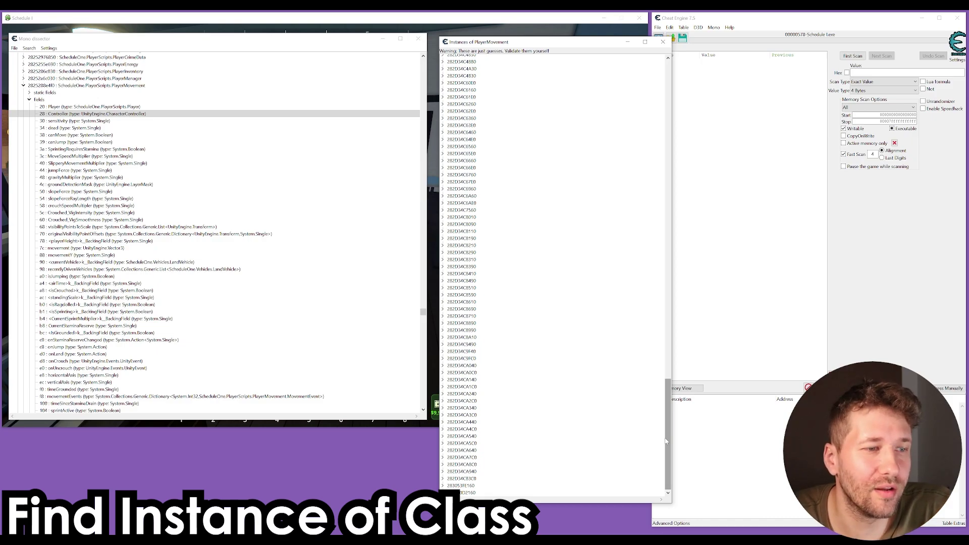
left_click_drag(667, 444, 667, 101)
left_click(151, 121)
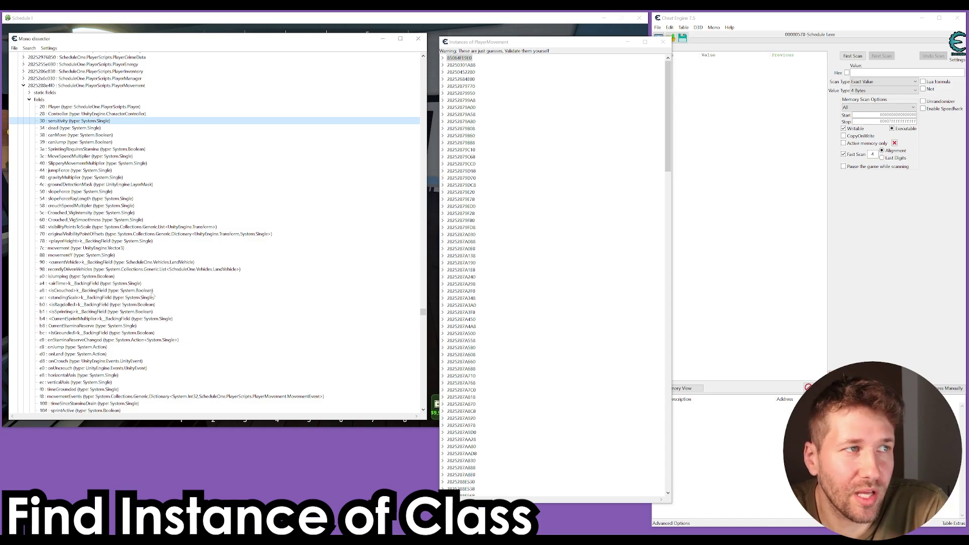
left_click(502, 97)
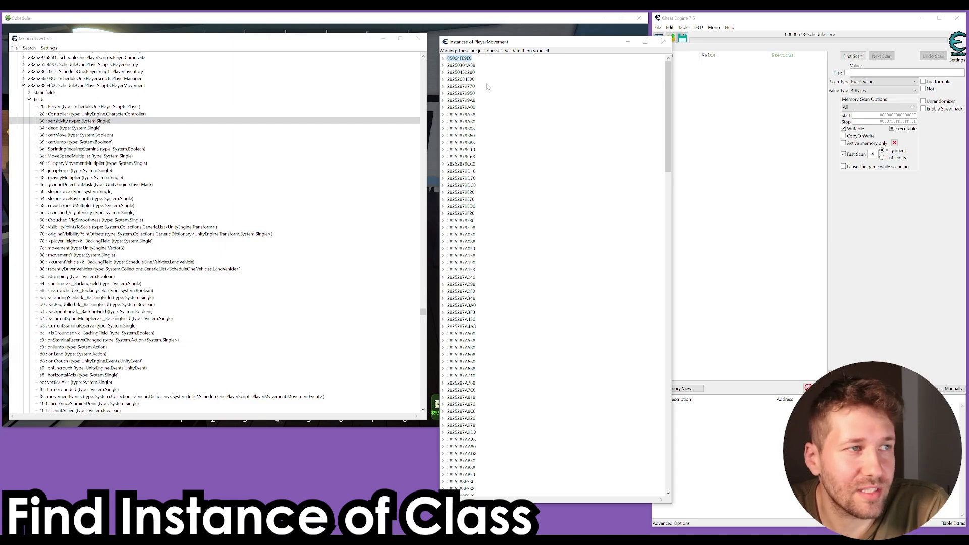
scroll(470, 146, "down", 10)
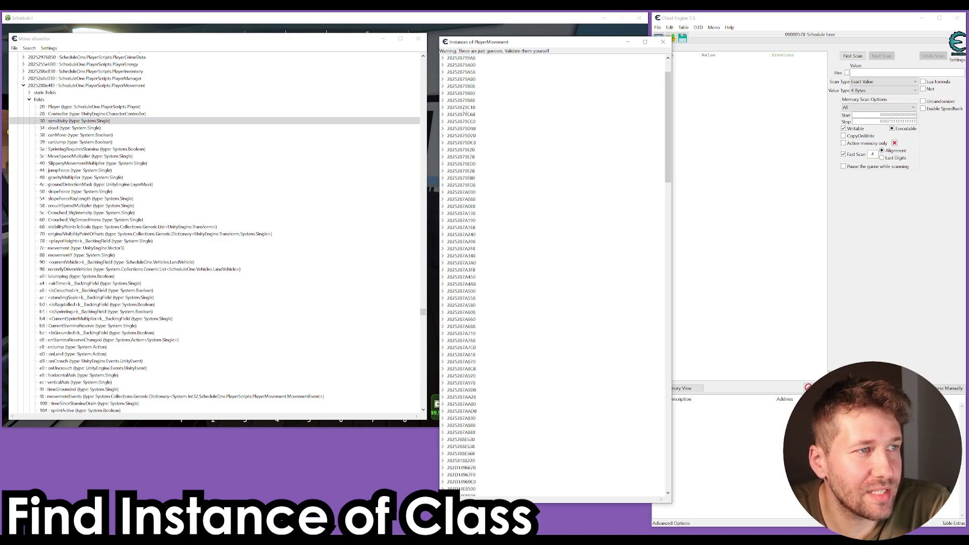
scroll(472, 172, "down", 10)
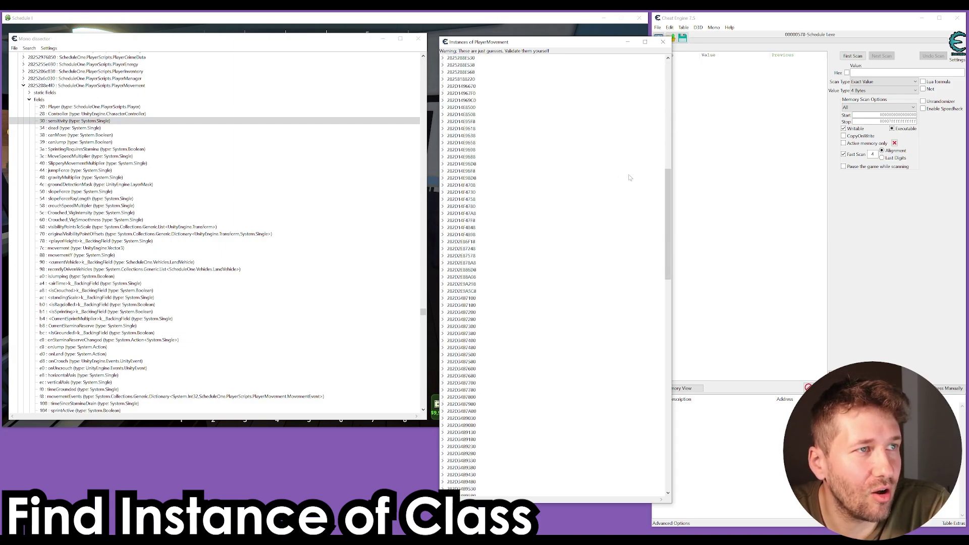
left_click_drag(668, 228, 668, 437)
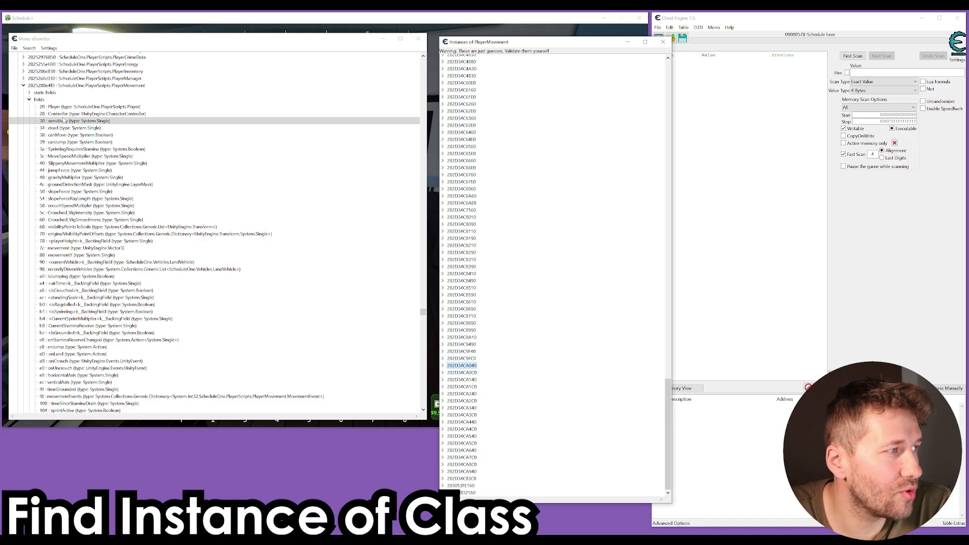
left_click(44, 99)
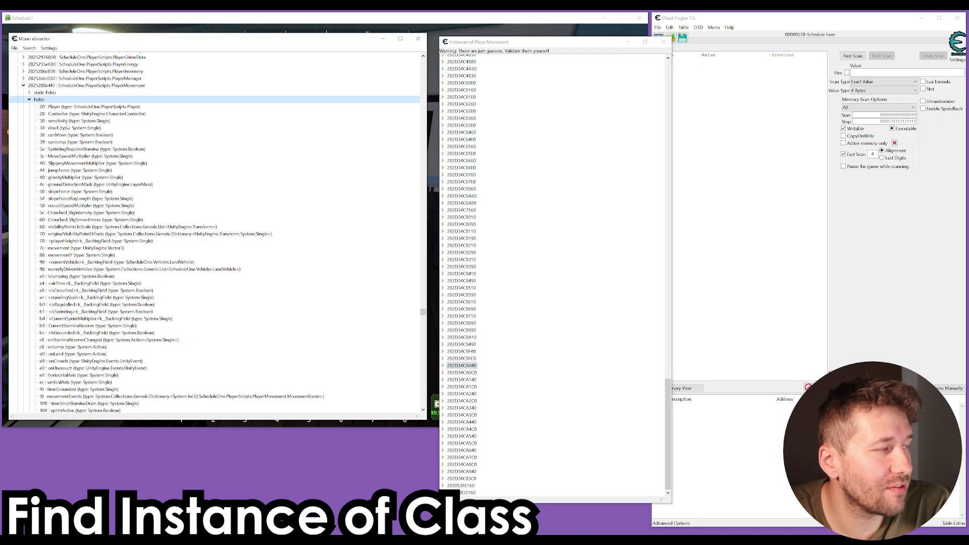
left_click(71, 130)
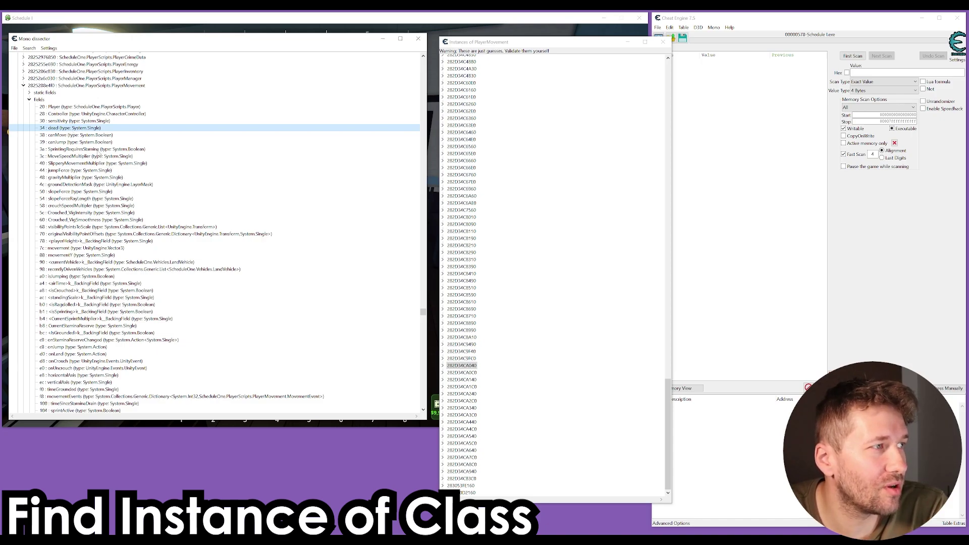
left_click(105, 150)
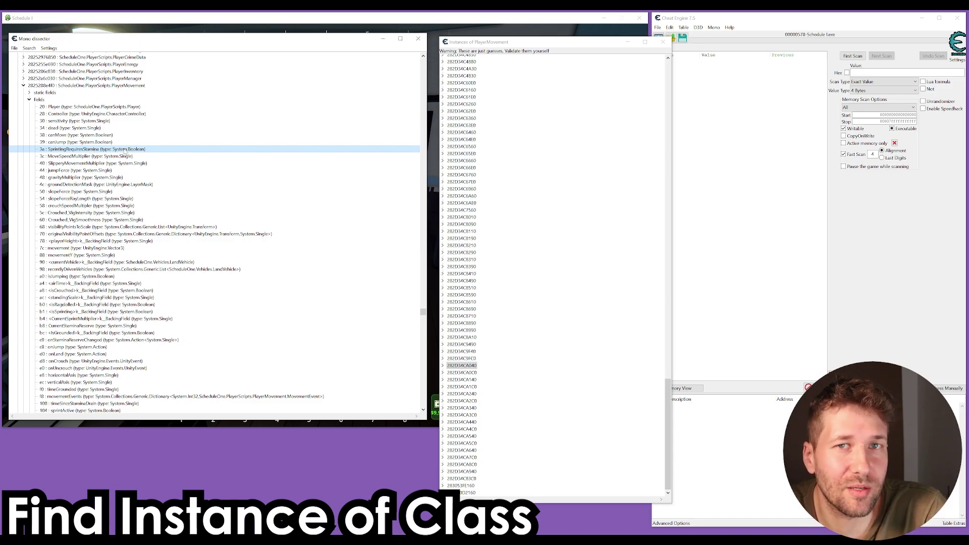
left_click(130, 291)
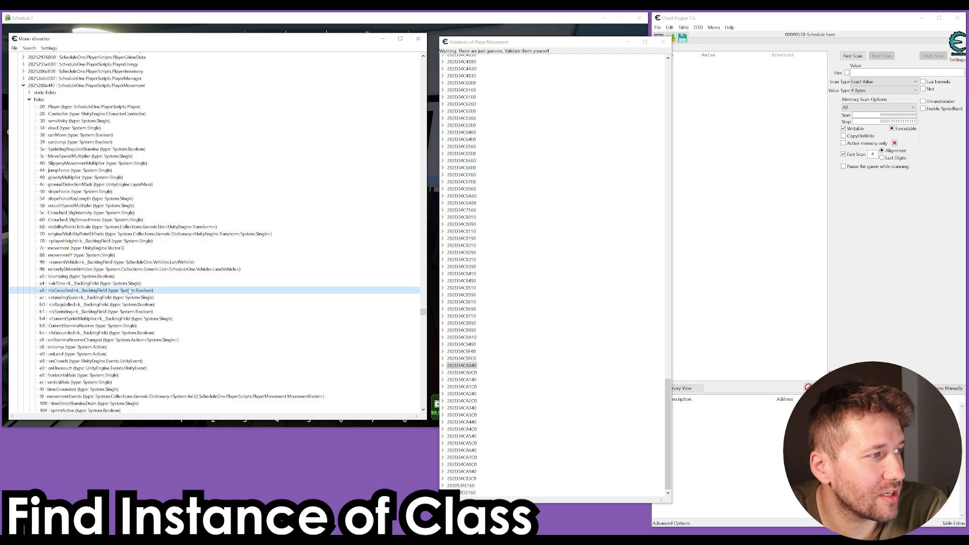
left_click(116, 305)
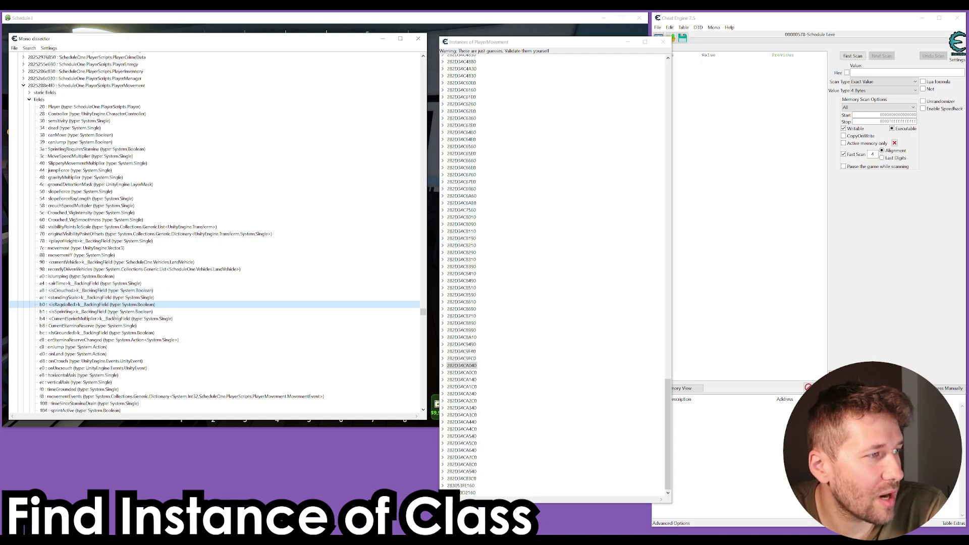
left_click(115, 312)
scroll(105, 349, "down", 2)
left_click(107, 128)
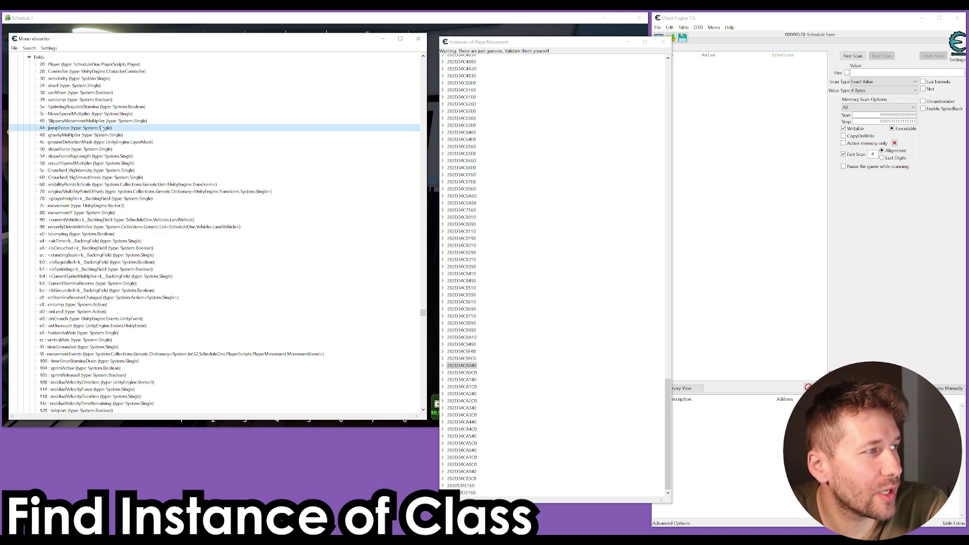
left_click(140, 125)
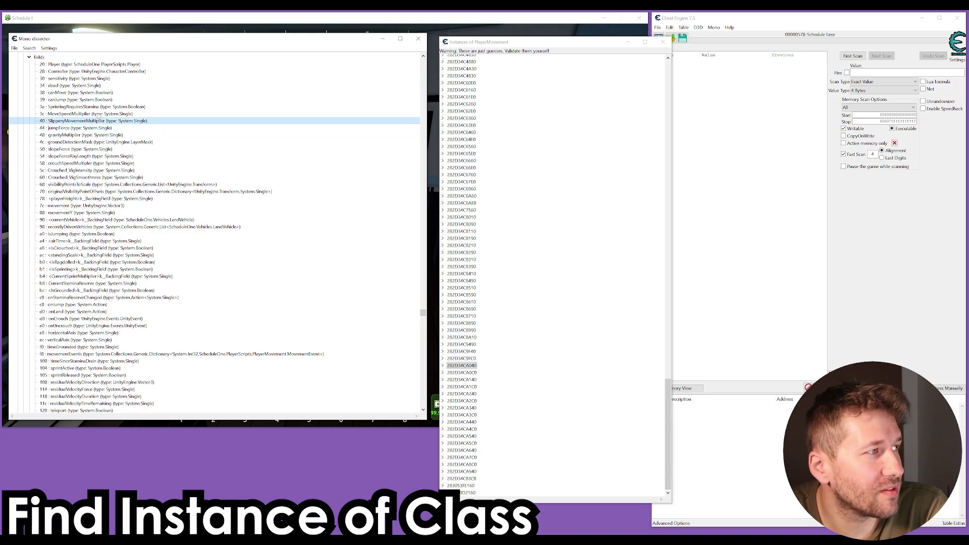
left_click(100, 115)
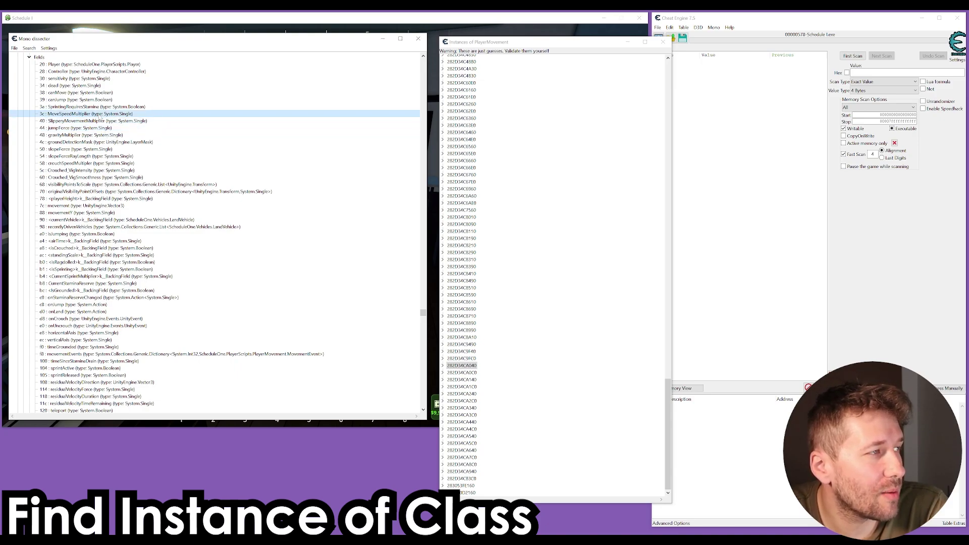
Expand instance 282D34C8090 and compare its canMove (48) and canJump (45) values
left_click(443, 225)
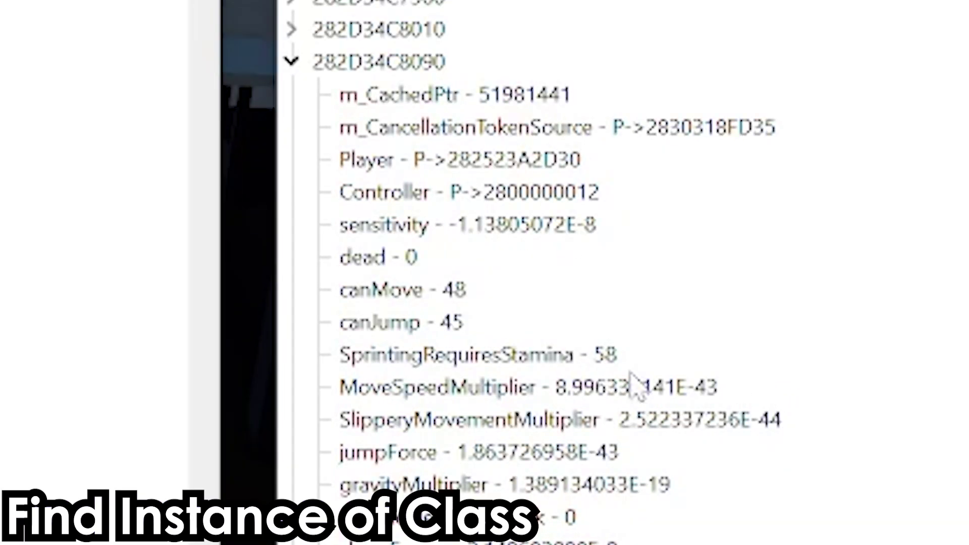
left_click(359, 65)
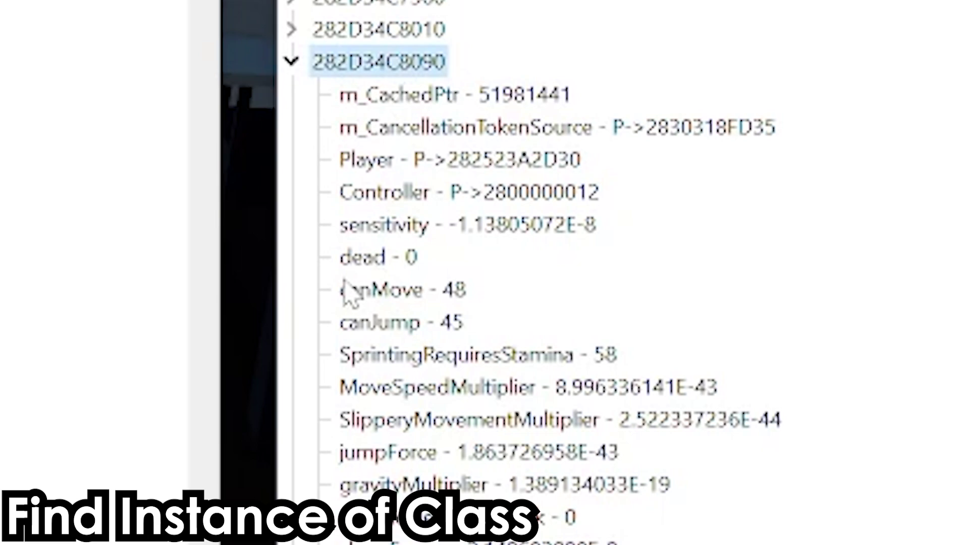
left_click(399, 298)
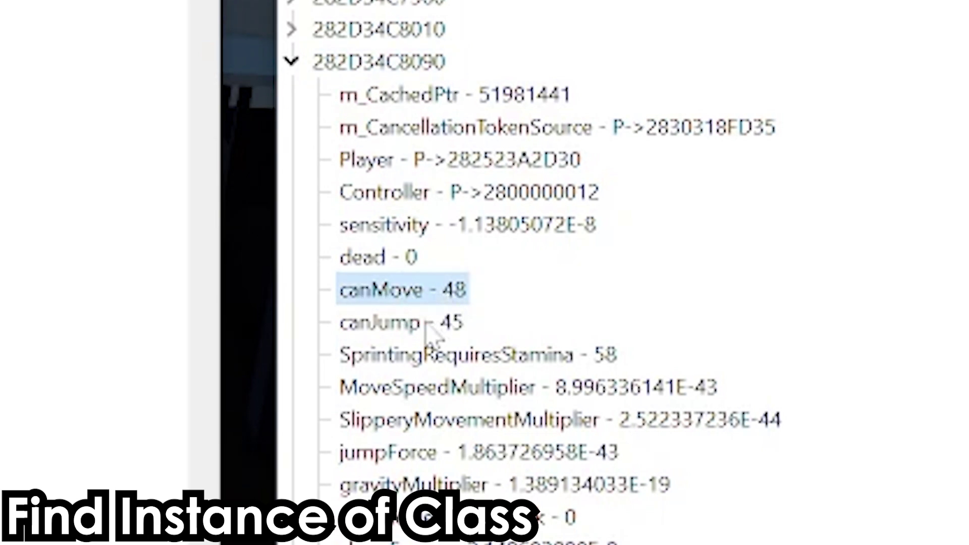
left_click(410, 329)
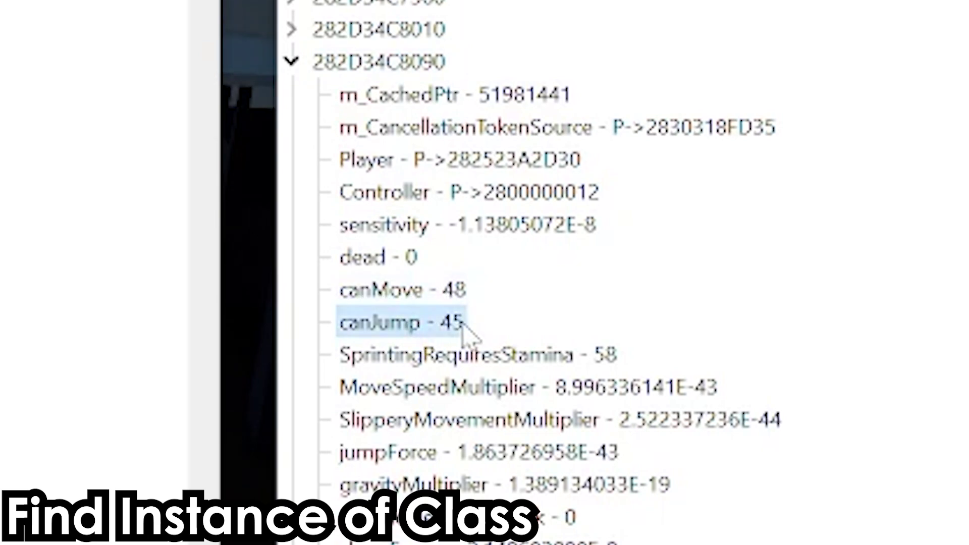
left_click(389, 74)
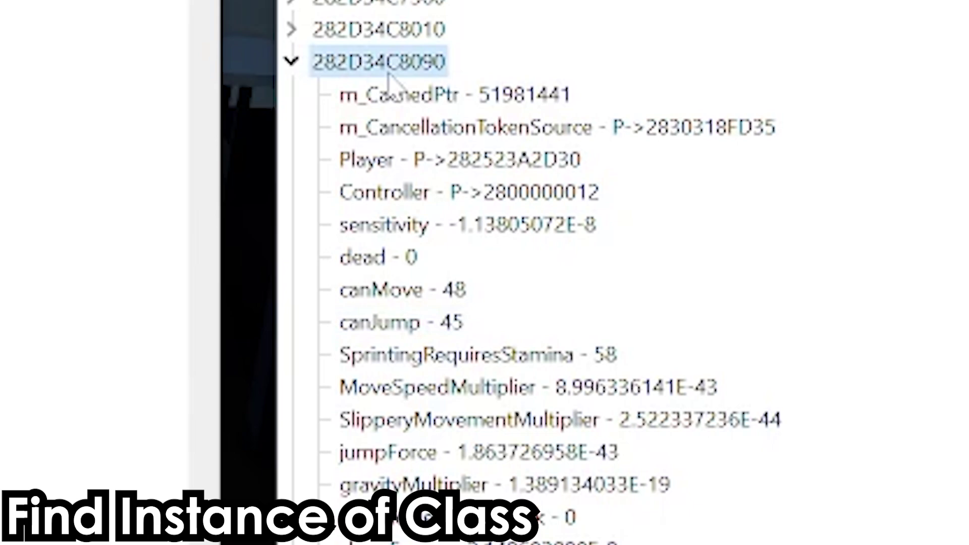
left_click(429, 294)
left_click(460, 324)
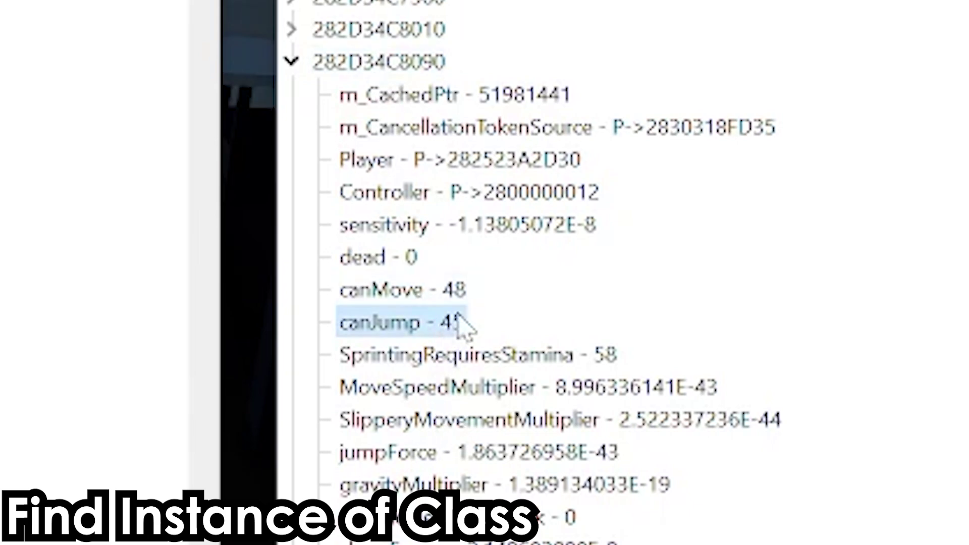
left_click(430, 293)
left_click(457, 324)
left_click(430, 293)
left_click(454, 324)
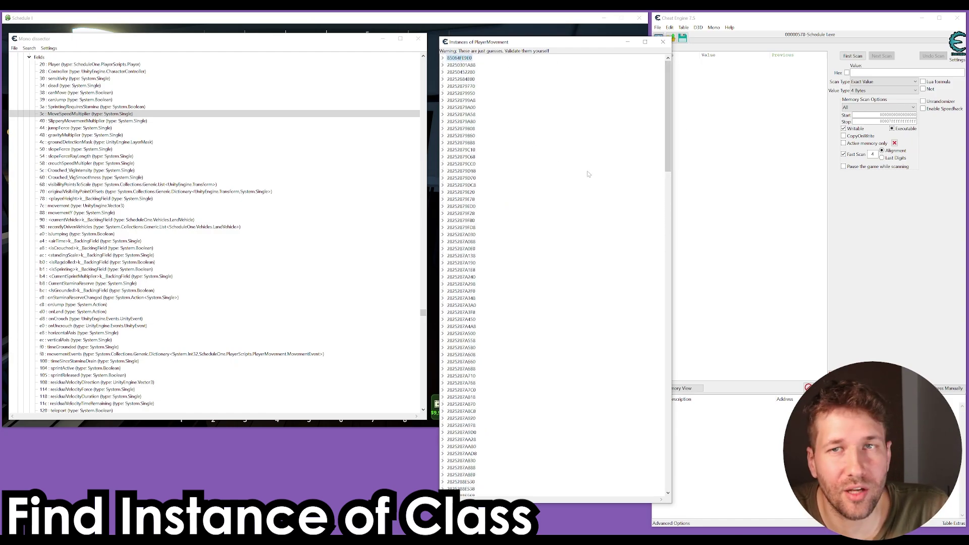
Expand and collapse the first three PlayerMovement instances to check their field values
key("Right")
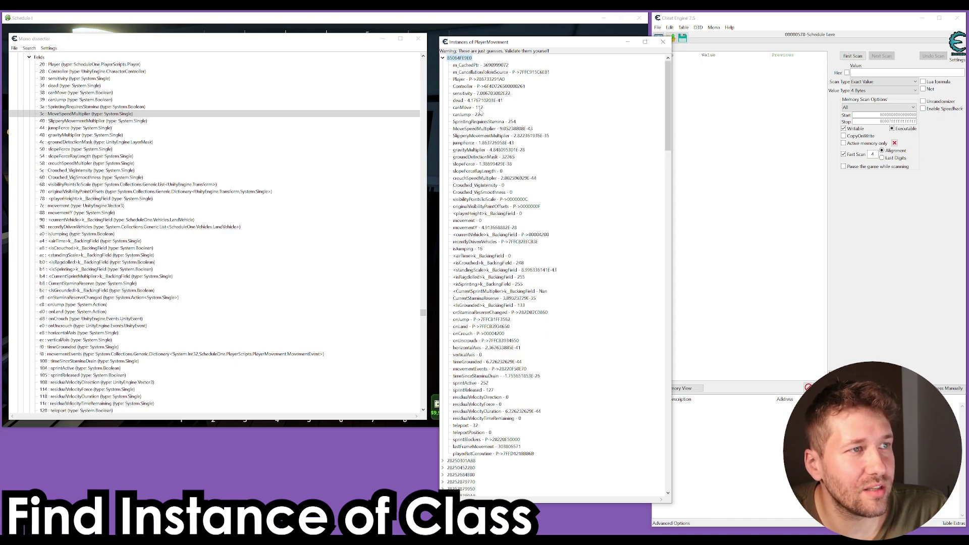
key("Left")
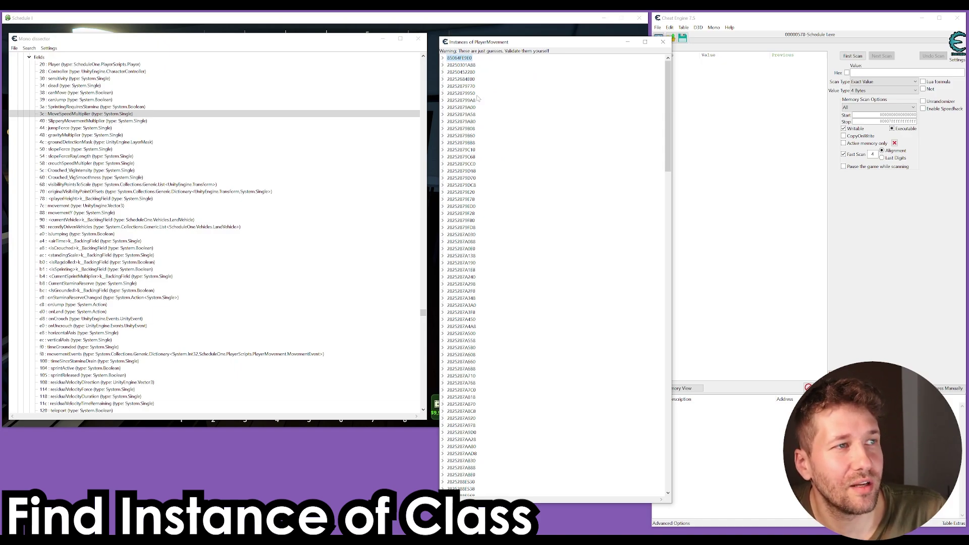
key("Down")
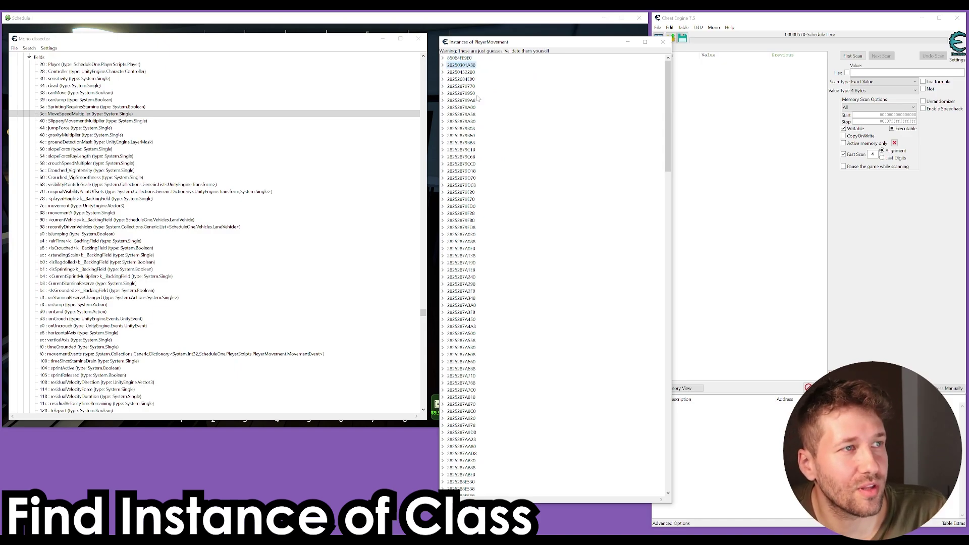
key("Right")
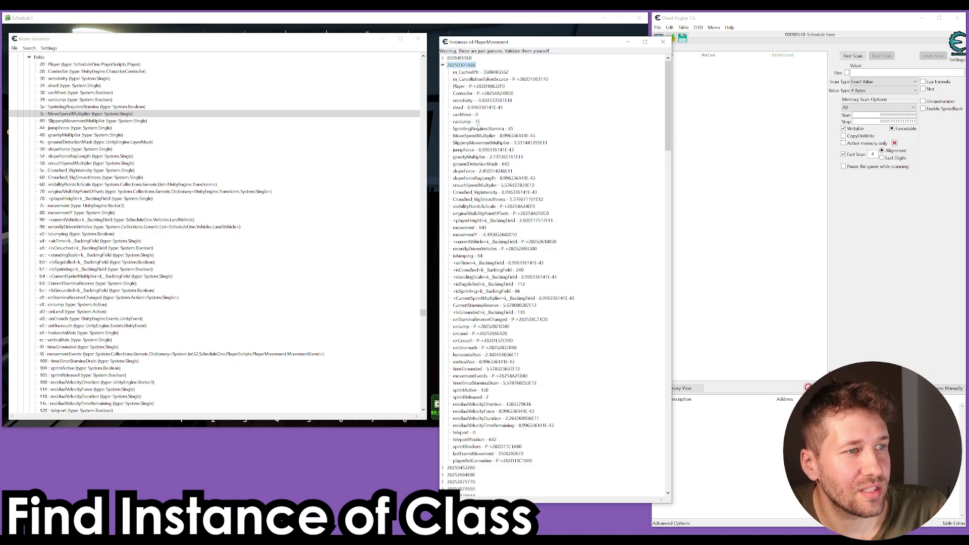
key("Left")
key("Down")
key("Right")
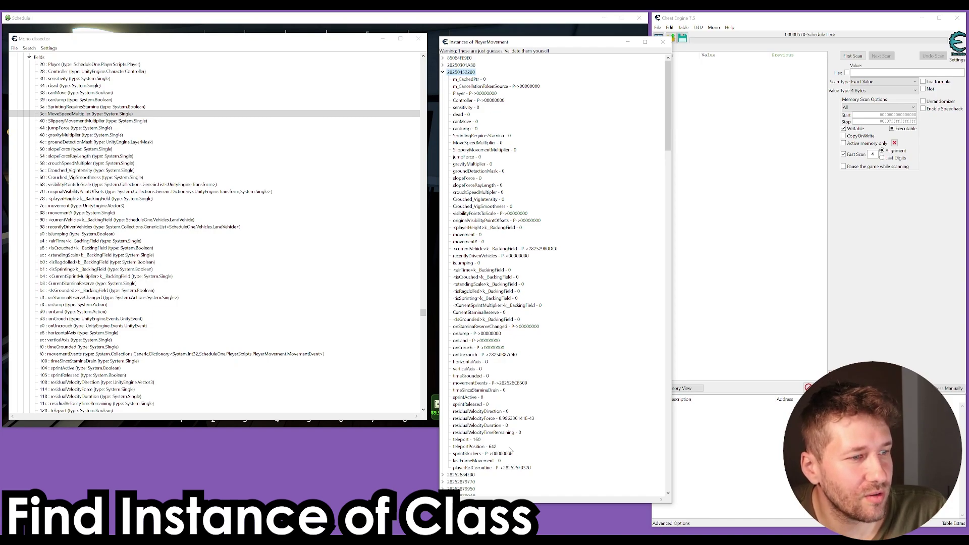
key("Left")
Check canMove and canJump on instance 28252684E00 against the game, then collapse it
key("Down")
key("Right")
left_click(469, 129)
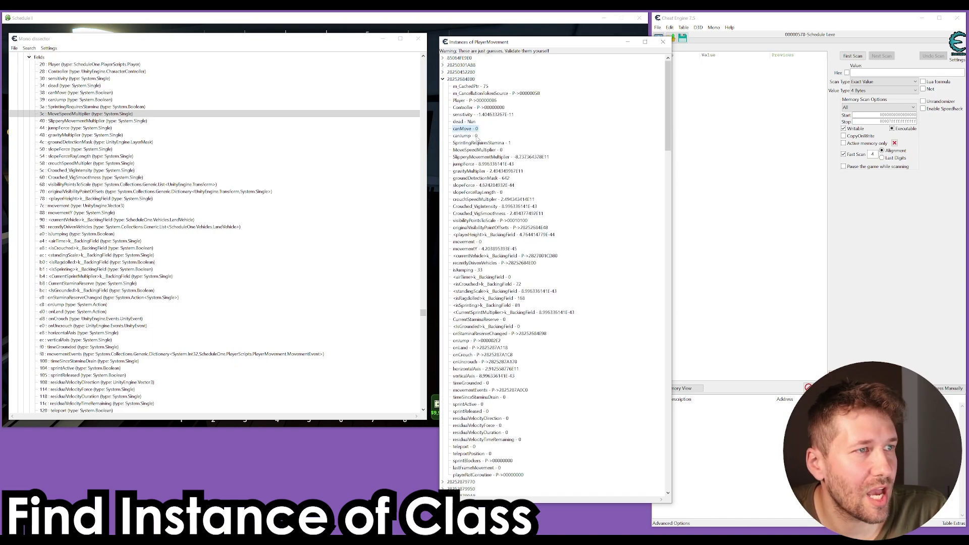
left_click(474, 136)
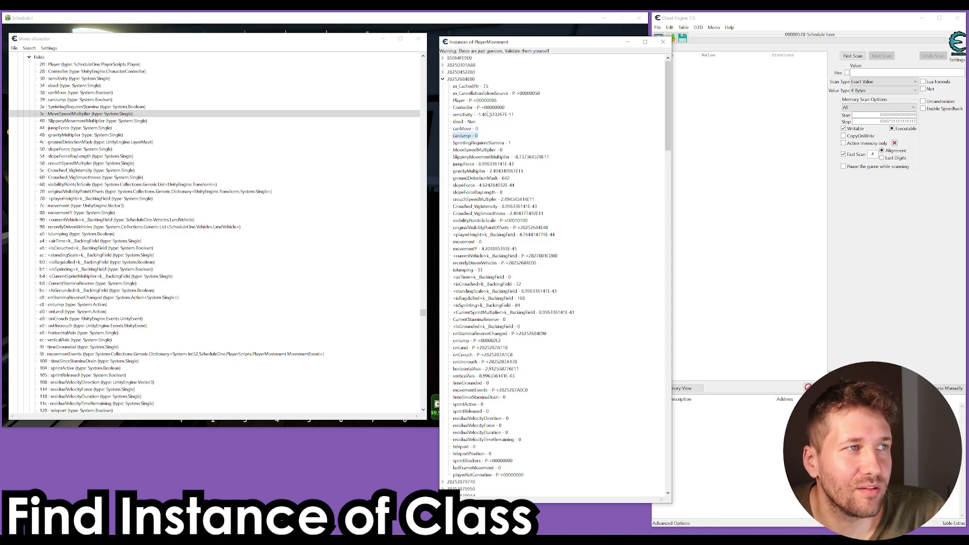
left_click(492, 20)
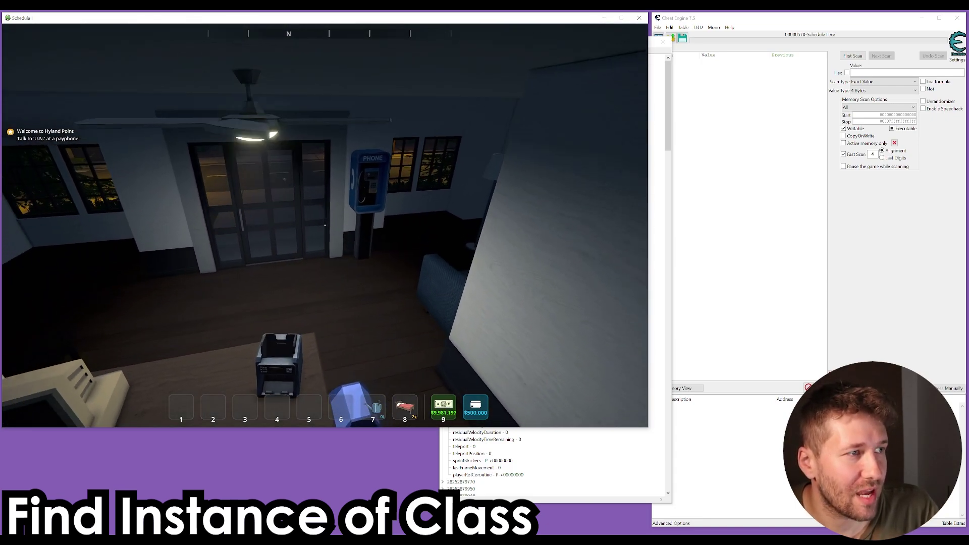
key("alt+Tab")
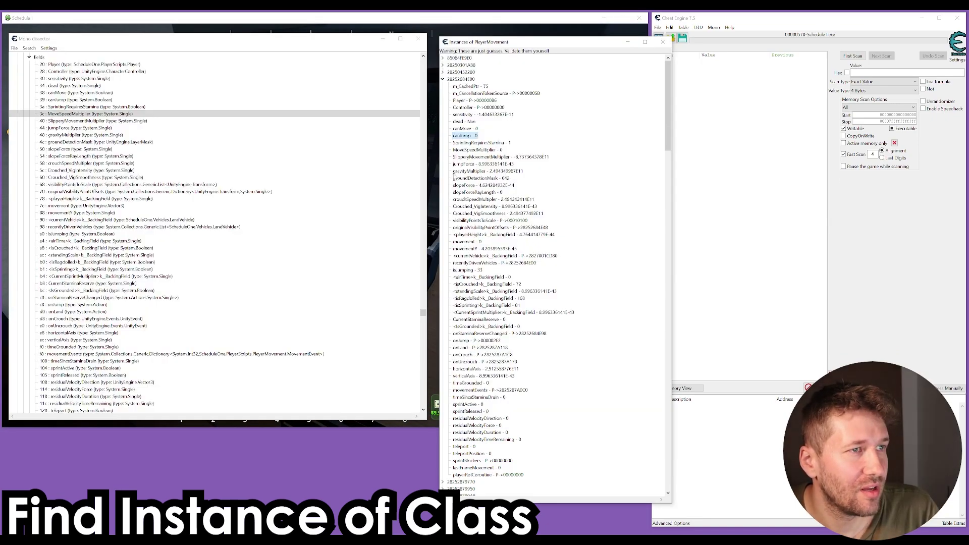
left_click(475, 129)
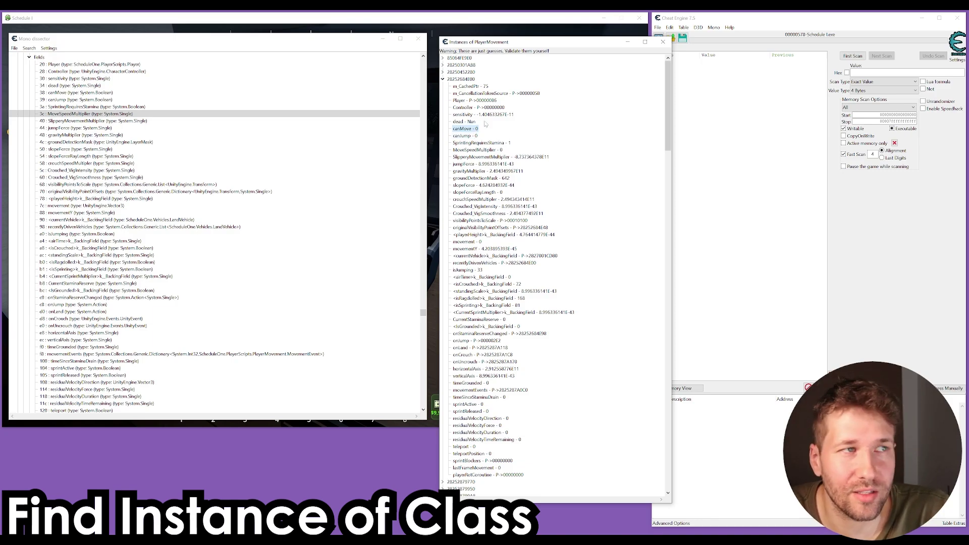
left_click(443, 79)
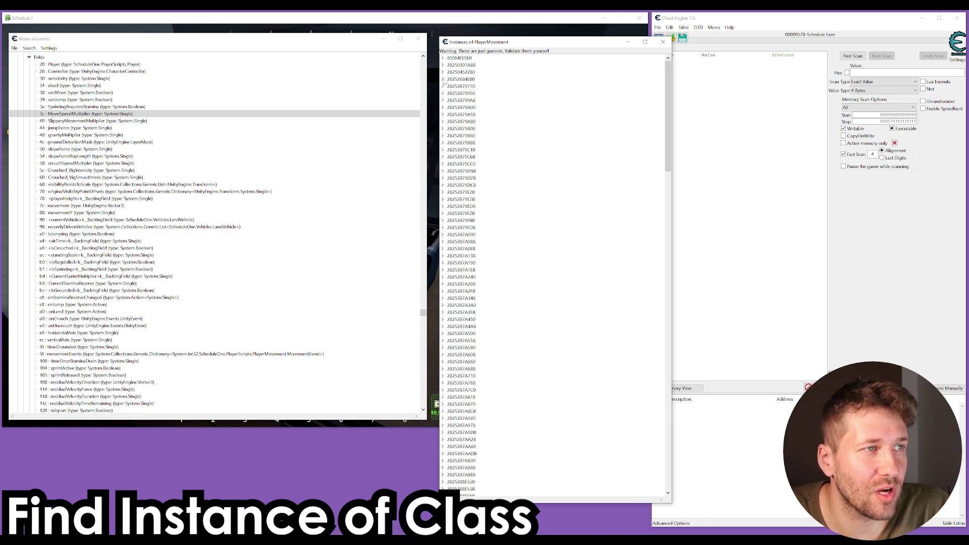
Jump to the last PlayerMovement instance, 2868E0D2160, and expand it
scroll(481, 120, "down", 15)
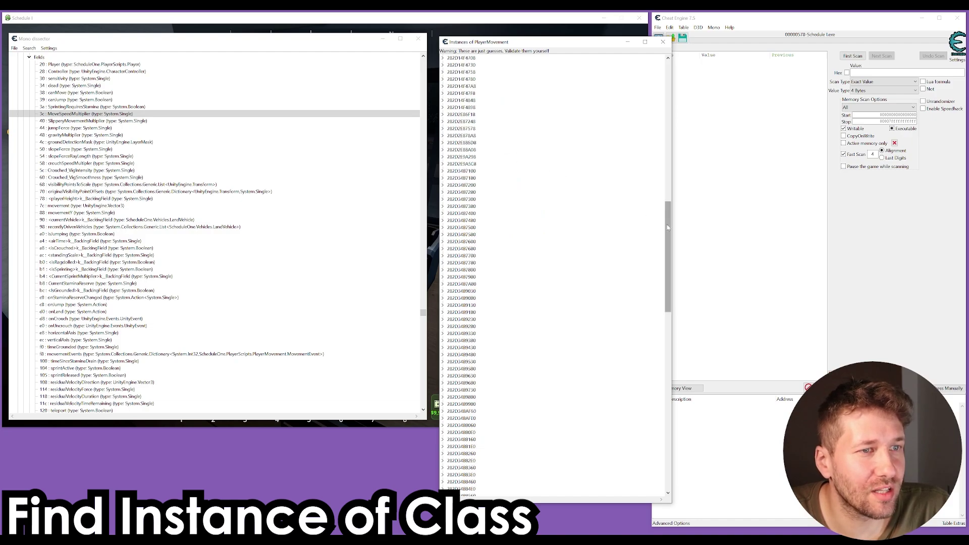
key("End")
key("Right")
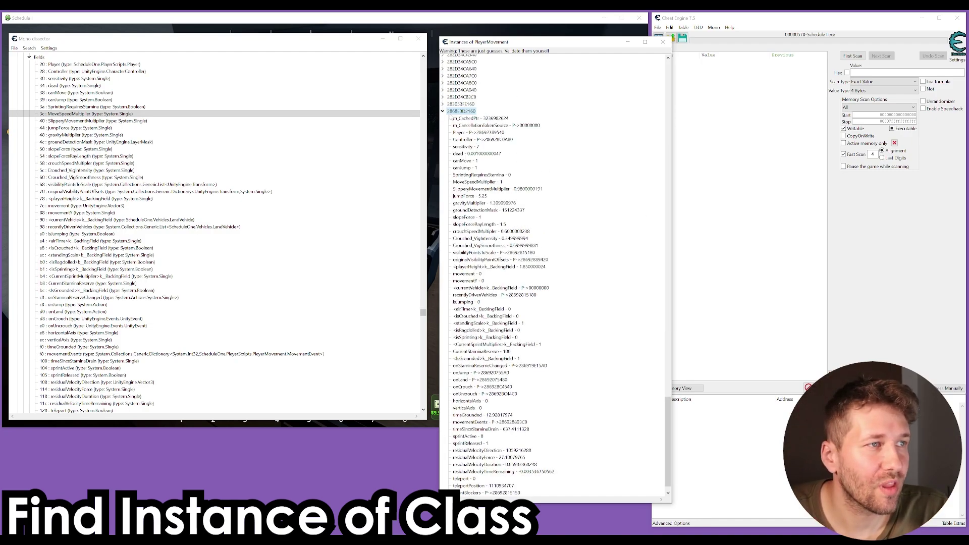
left_click(442, 111)
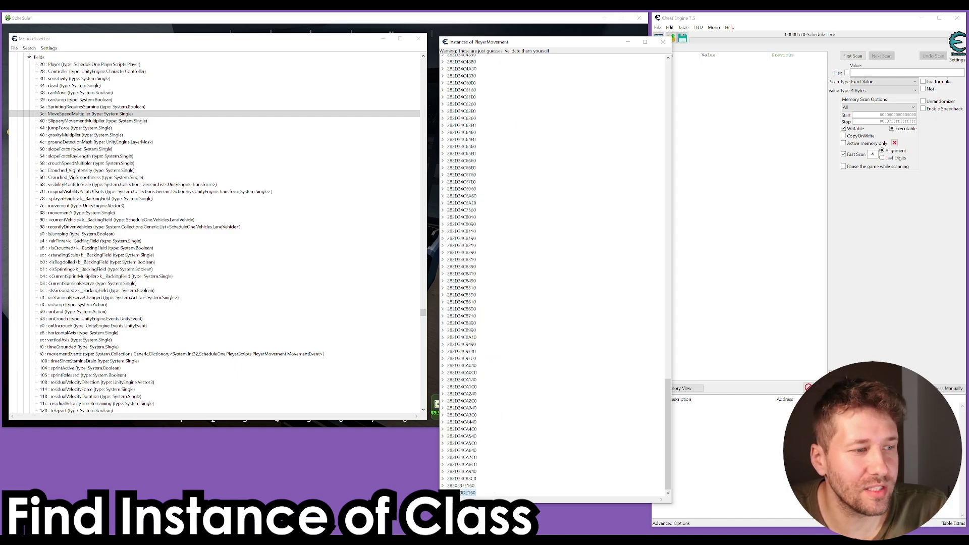
right_click(459, 492)
left_click(466, 472)
scroll(472, 478, "down", 12)
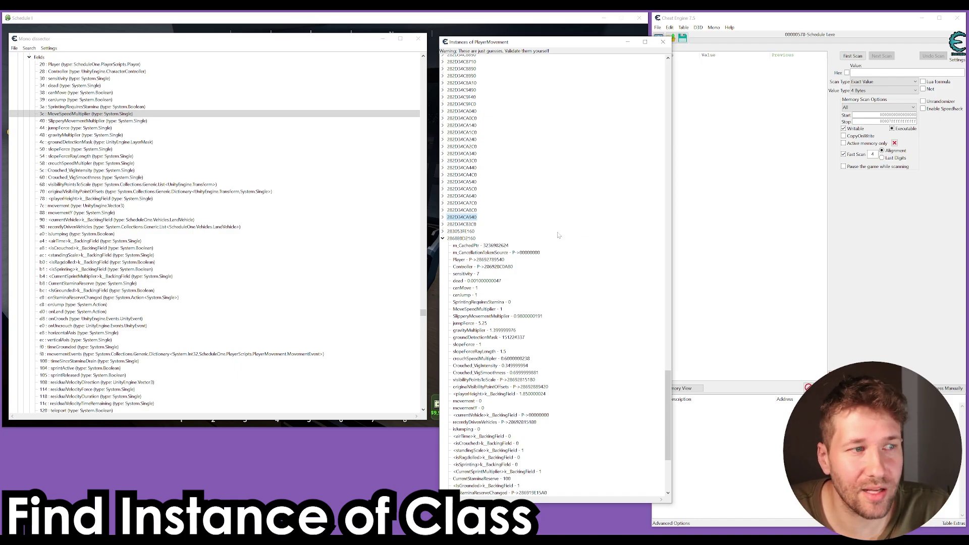
scroll(558, 235, "down", 4)
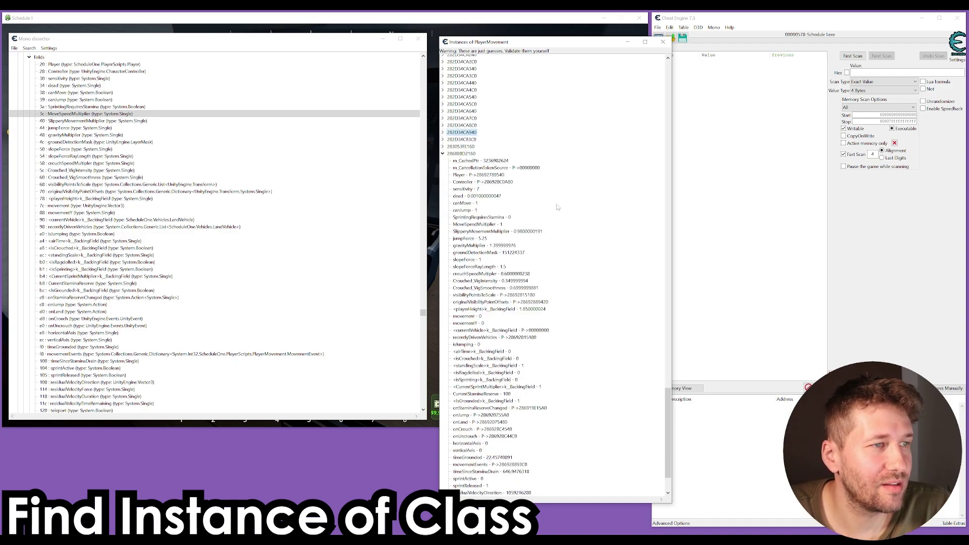
Review canMove, canJump, MoveSpeedMultiplier, jumpForce 5.25, gravityMultiplier 1.399999976 and the sprint flags
left_click(477, 204)
left_click(473, 211)
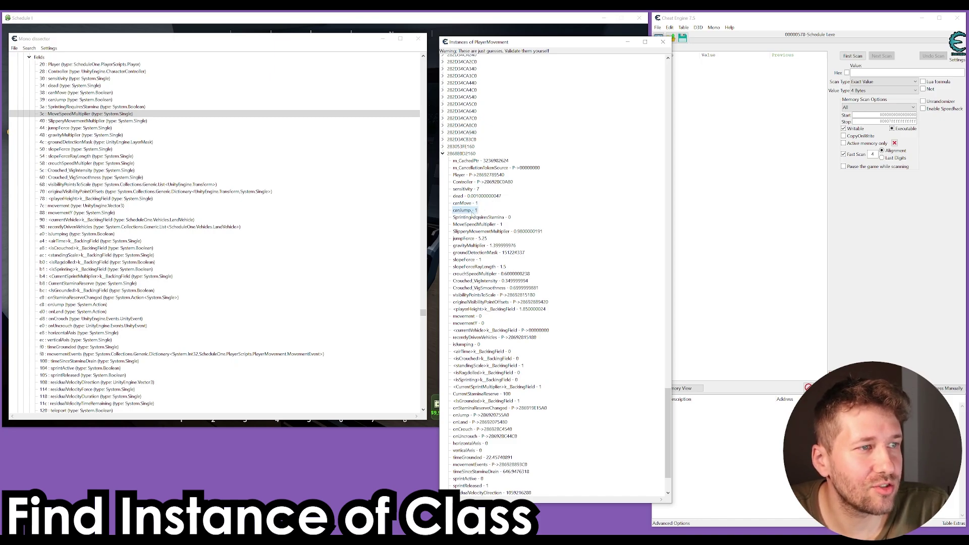
left_click(487, 226)
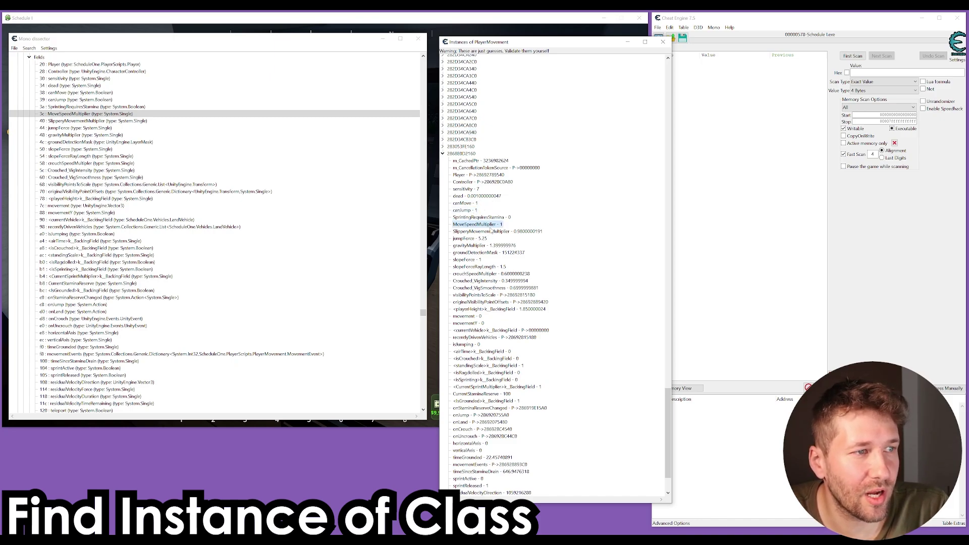
left_click(486, 239)
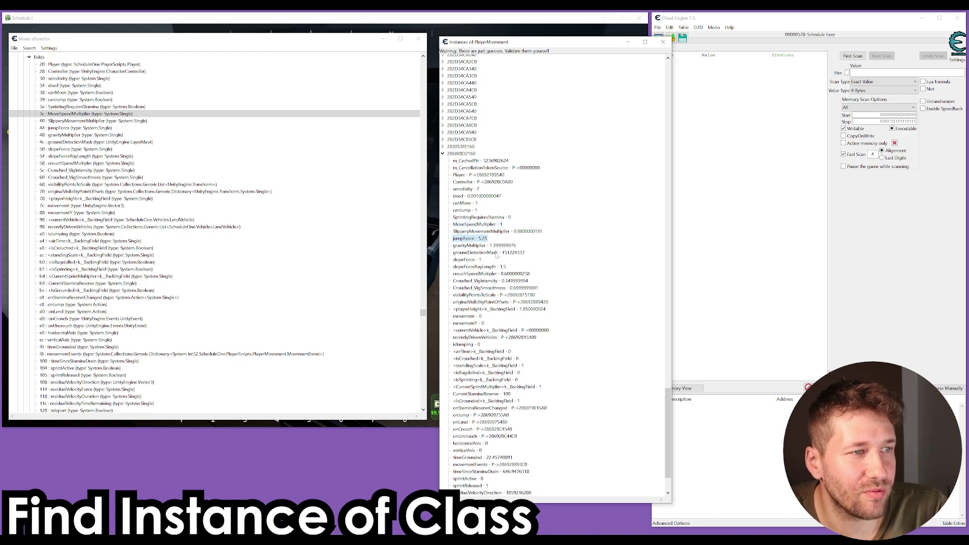
left_click(502, 247)
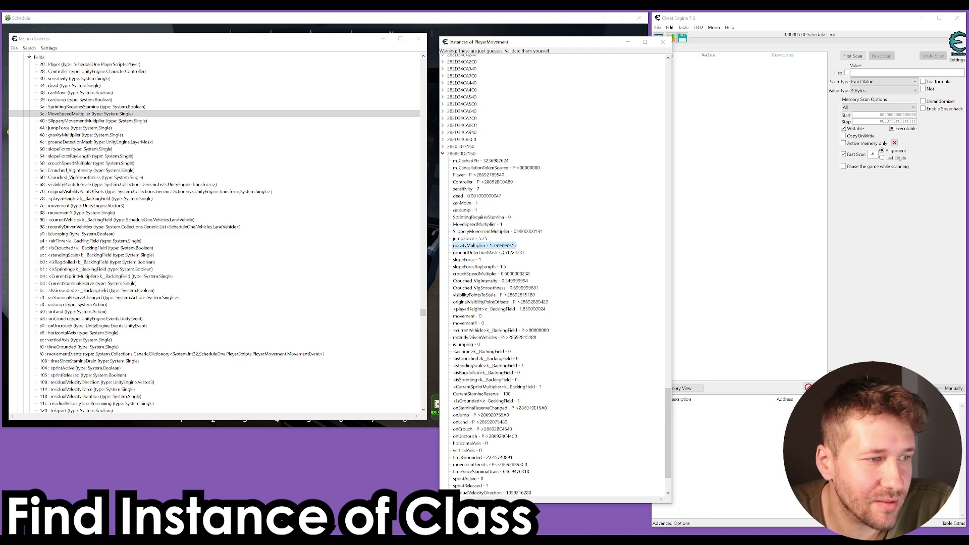
scroll(501, 252, "down", 3)
left_click(478, 423)
left_click(480, 431)
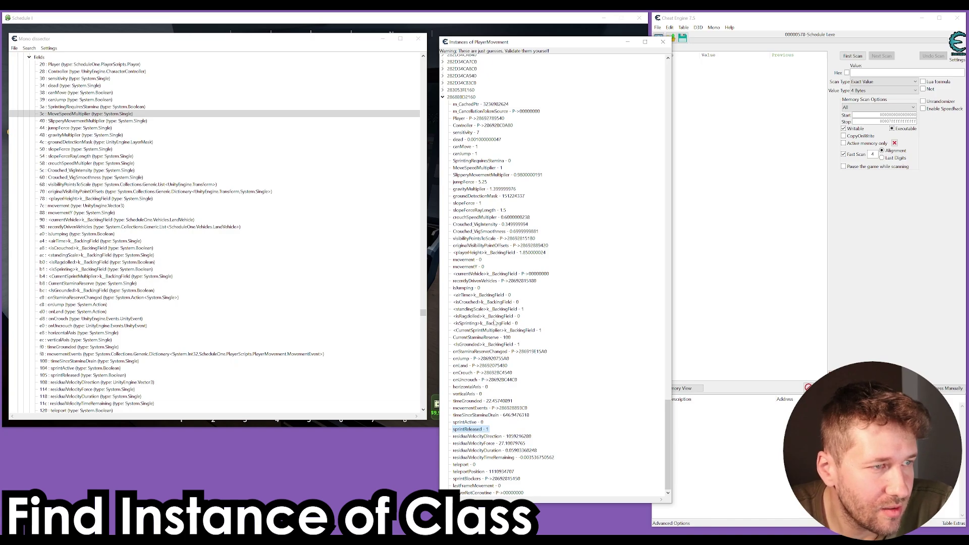
scroll(515, 307, "up", 6)
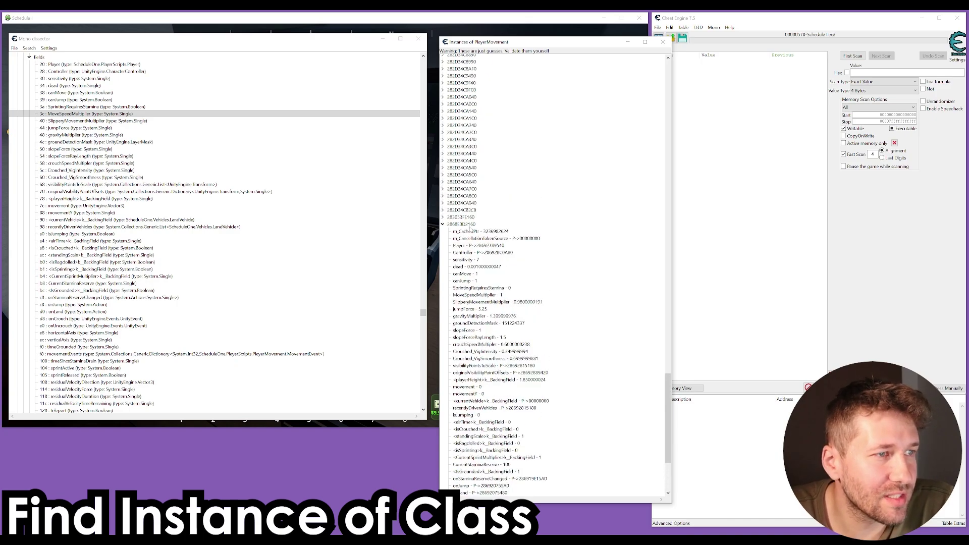
left_click(469, 226)
scroll(521, 234, "down", 4)
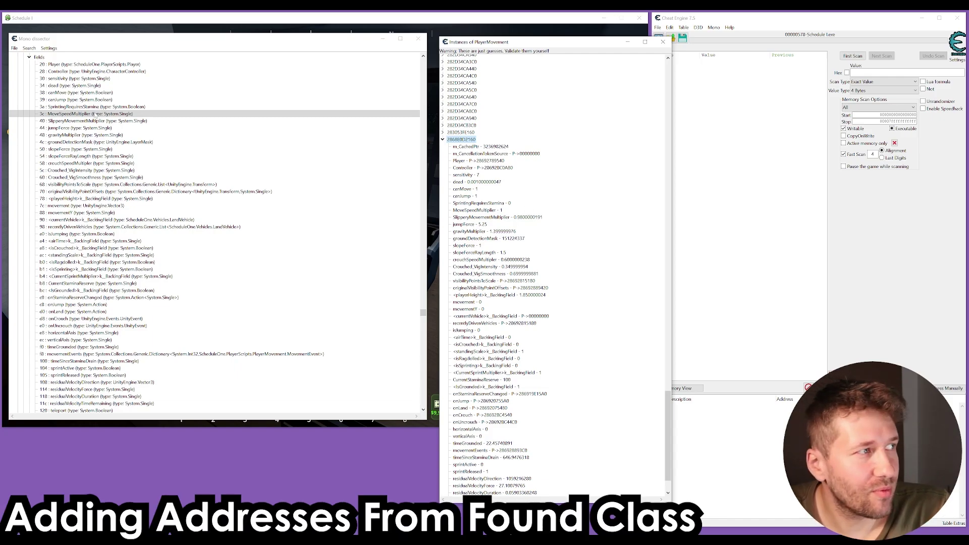
Copy instance 2868E0D2160's address to the clipboard with Copy selection to clipboard
scroll(88, 126, "up", 4)
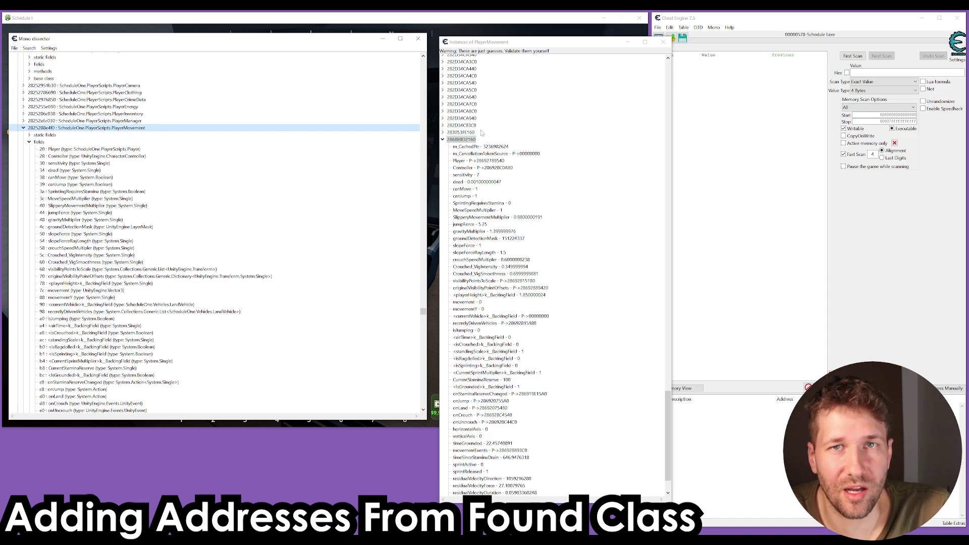
left_click(467, 140)
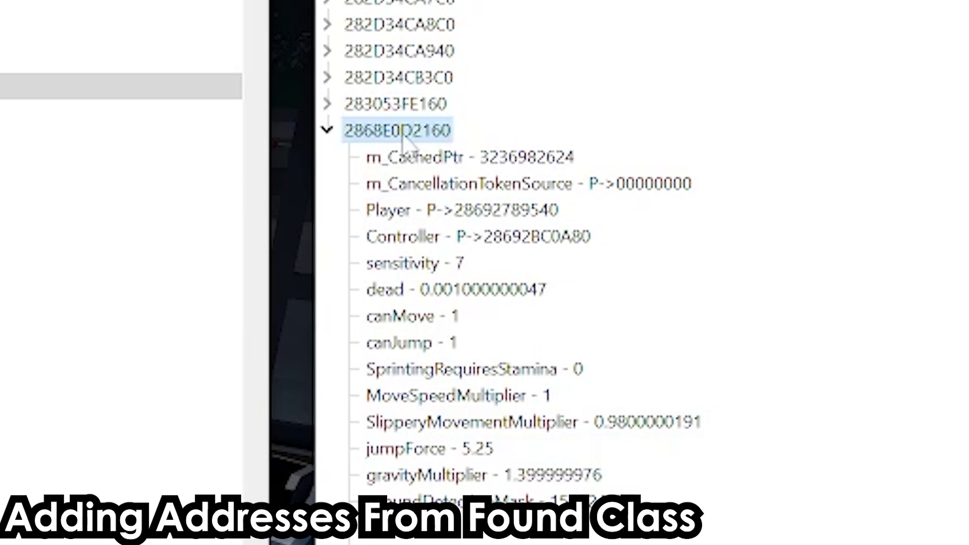
right_click(402, 134)
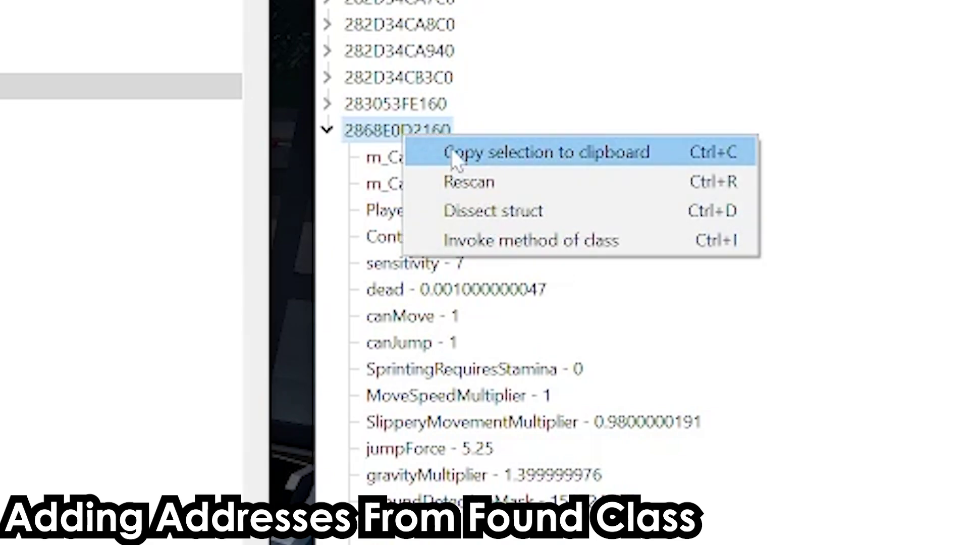
left_click(612, 161)
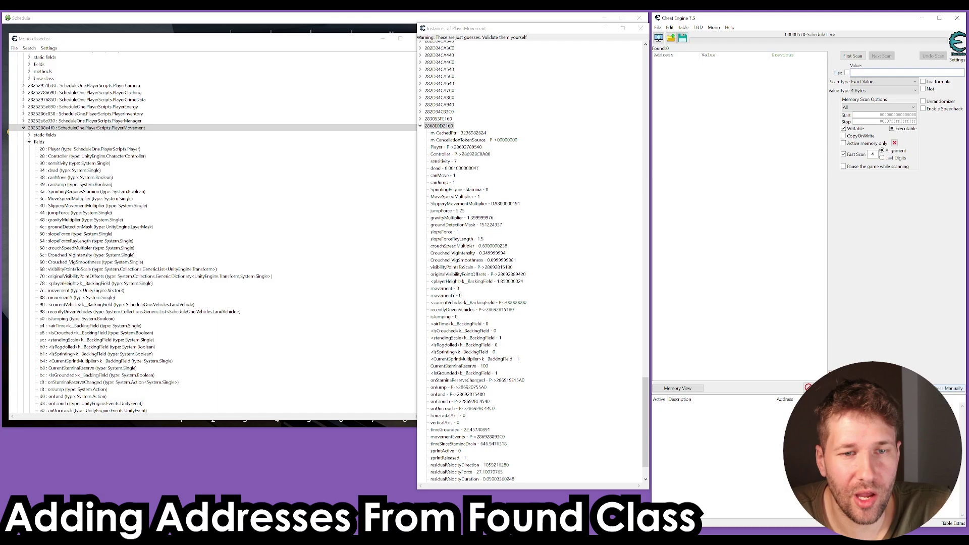
Start a manual address entry with 2868E0D2160 pasted as its address
left_click(950, 388)
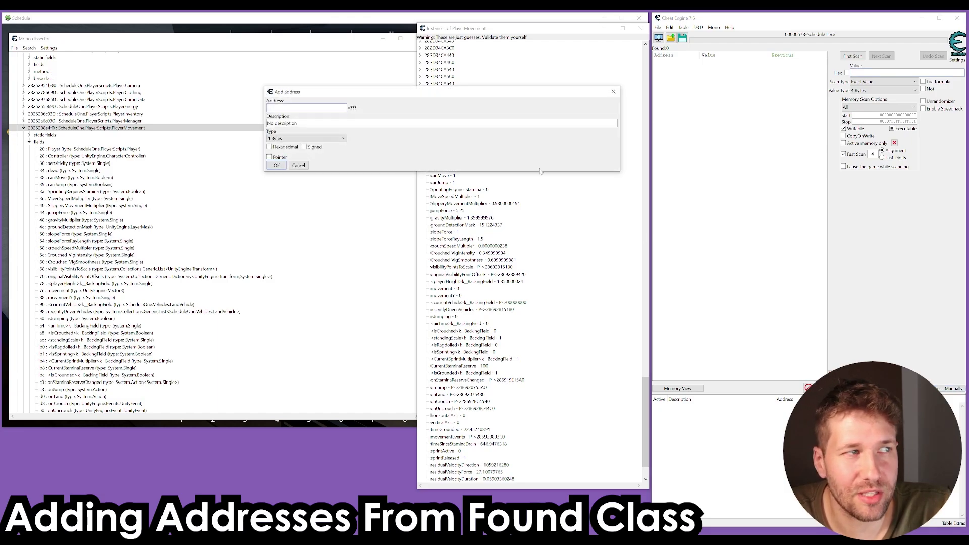
right_click(320, 108)
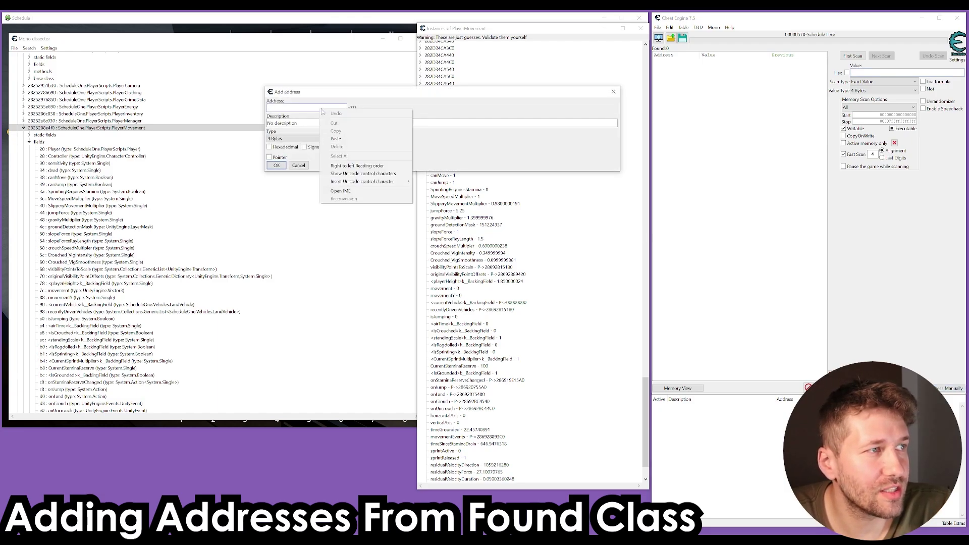
left_click(336, 139)
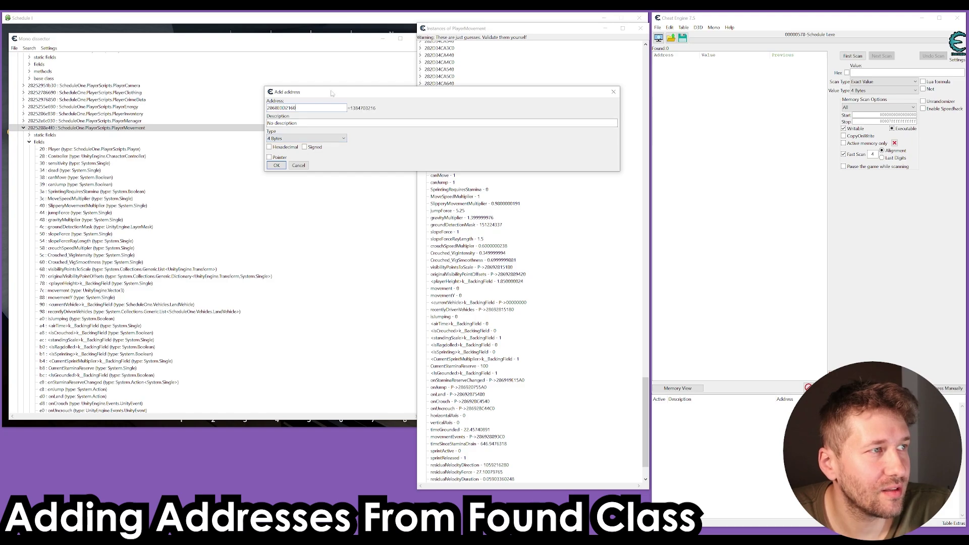
left_click_drag(271, 88, 425, 131)
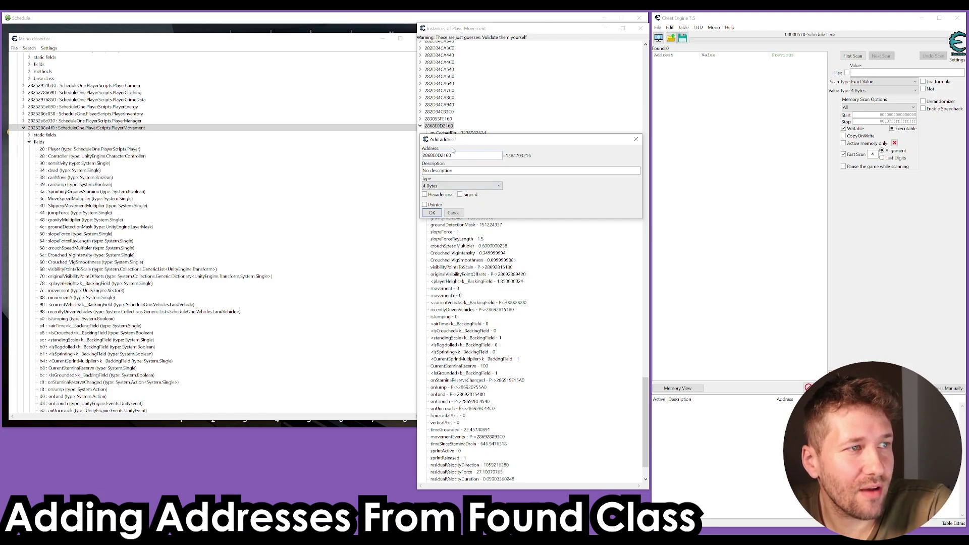
Append an offset to address 2868E0D2160, make it a Float, and add it
type("+3c")
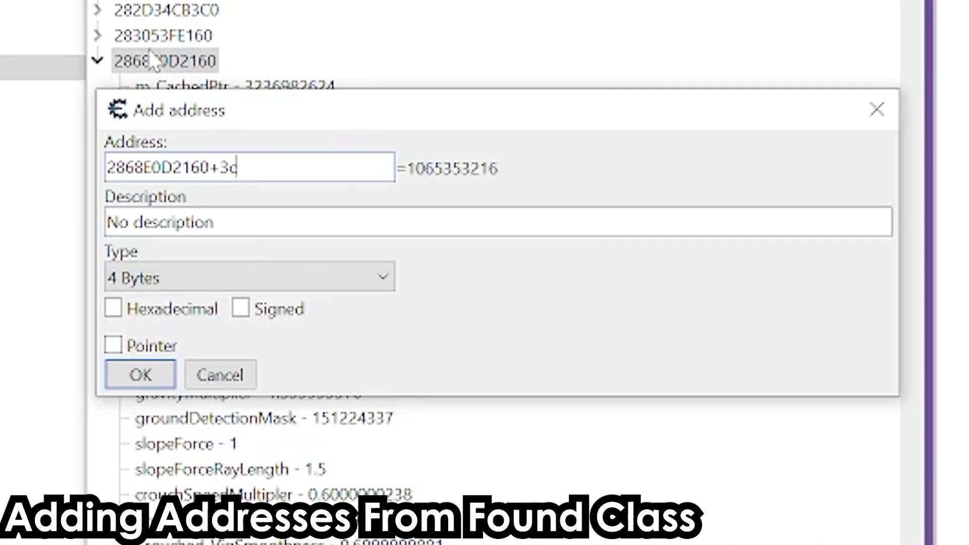
left_click_drag(183, 167, 221, 167)
key("ctrl+a")
left_click(209, 167)
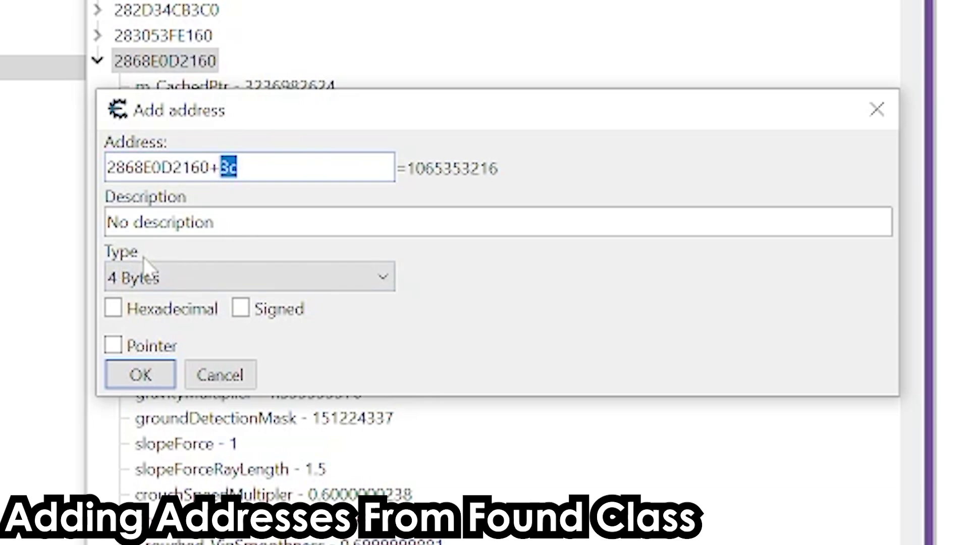
left_click(183, 273)
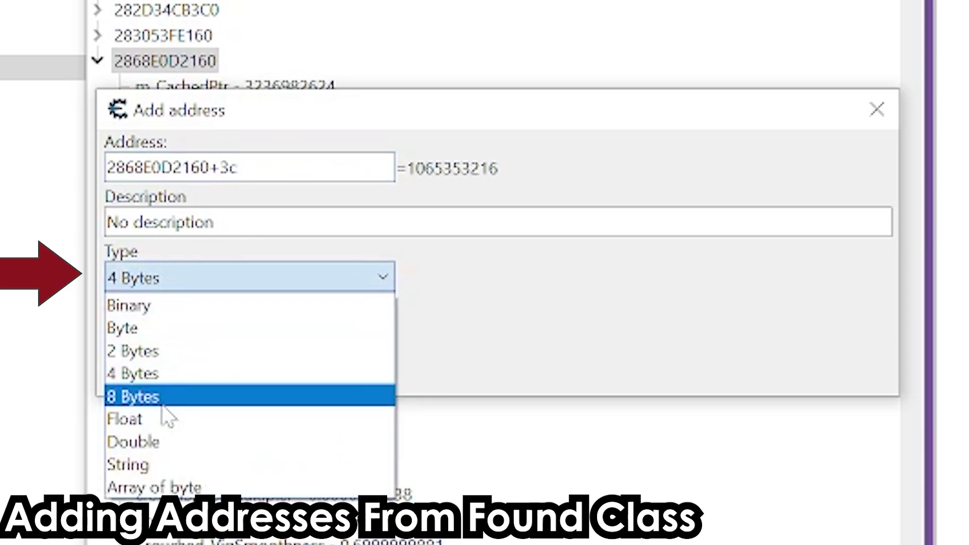
left_click(143, 418)
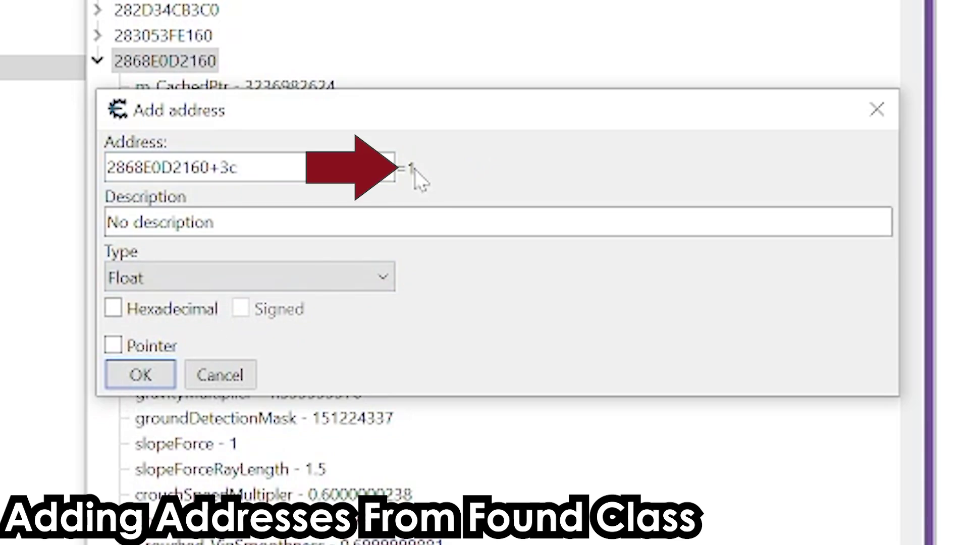
left_click(147, 373)
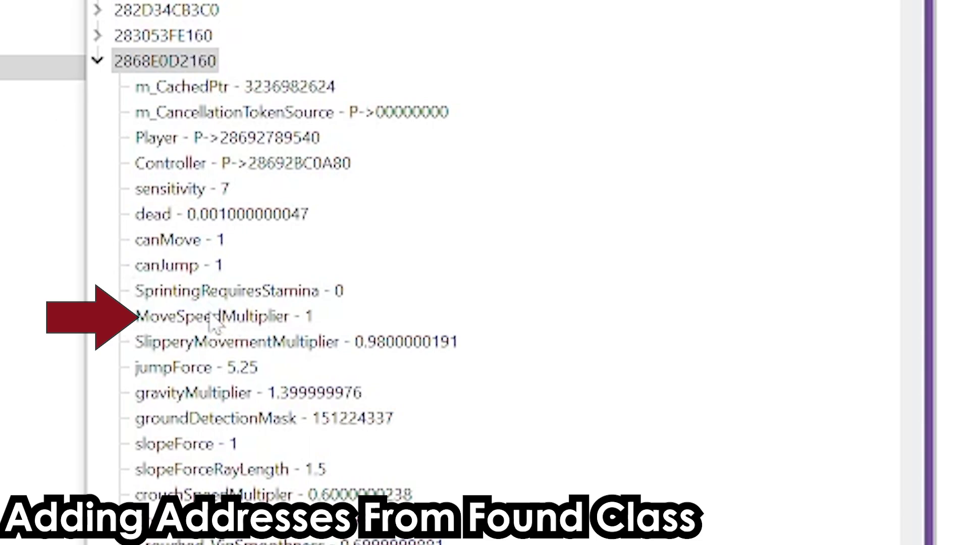
Add MoveSpeedMultiplier at 2868E0D2160+3c as a Float entry and select it
double_click(318, 318)
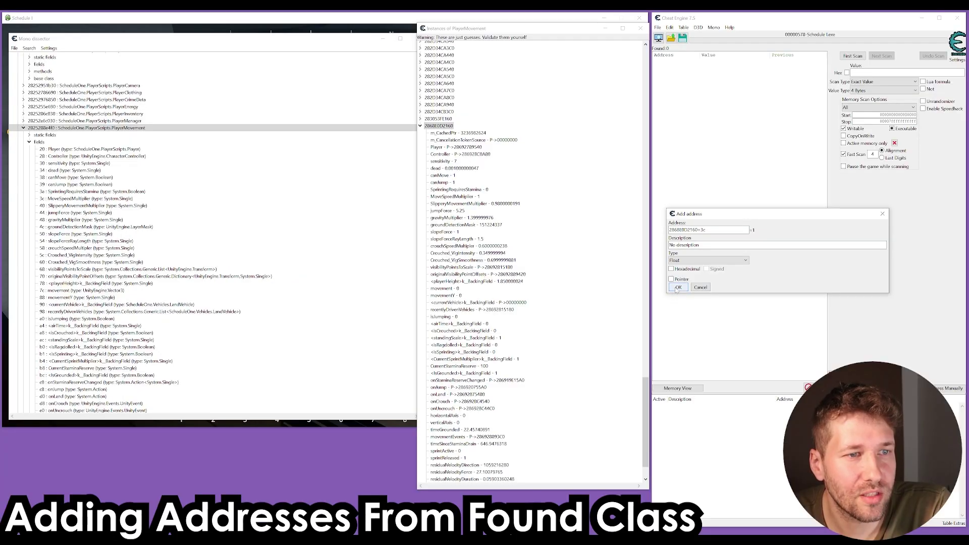
left_click(677, 287)
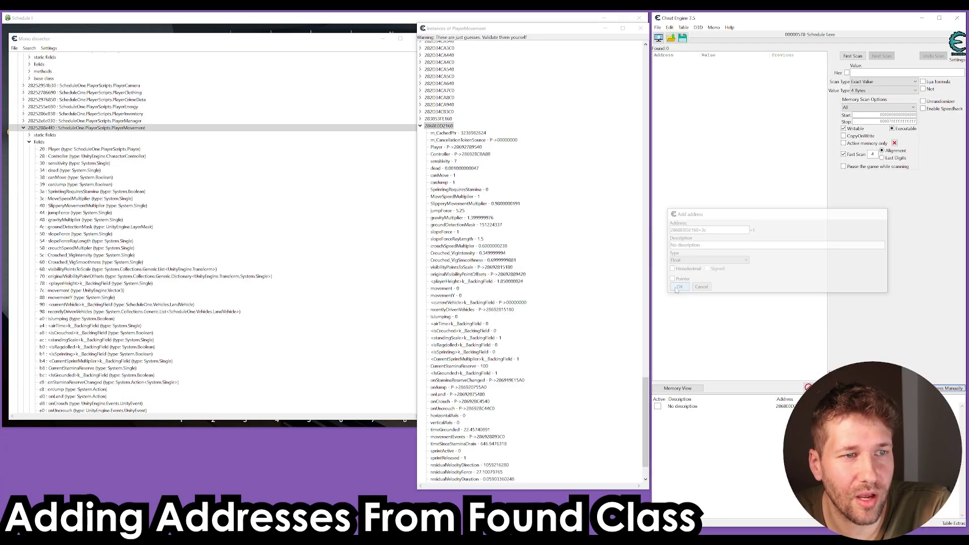
left_click(790, 407)
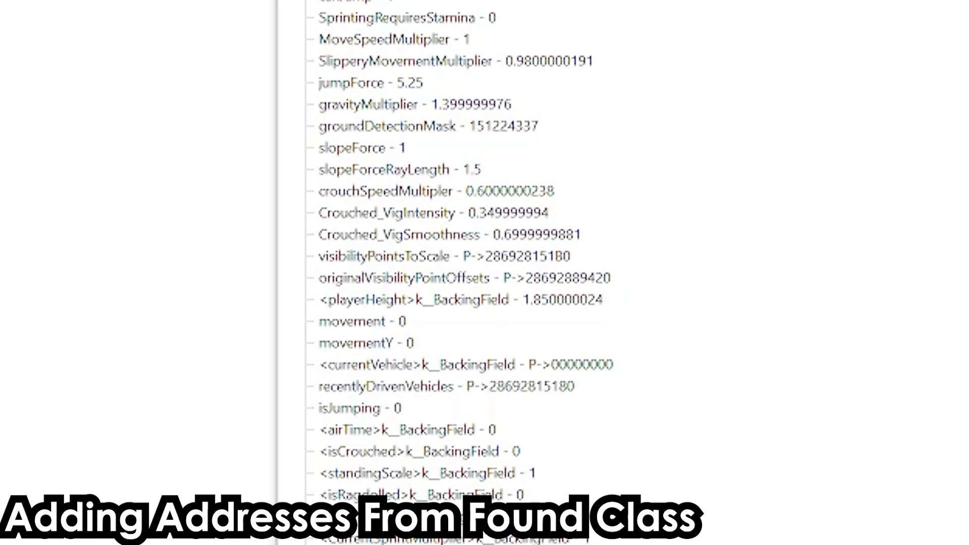
Set the MoveSpeedMultiplier entry's value to 10
key("Return")
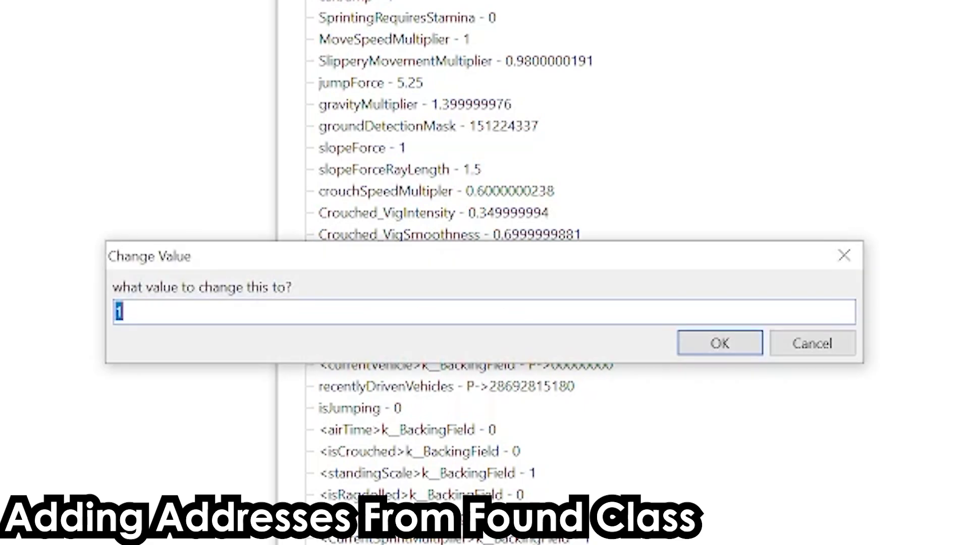
type("10")
key("Return")
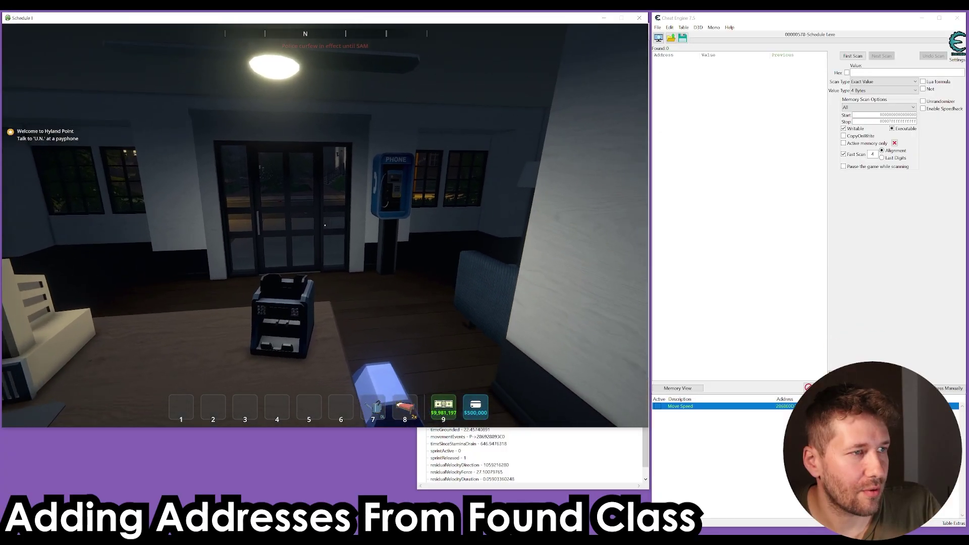
Run the player along the street in the game to test the faster movement
key("w")
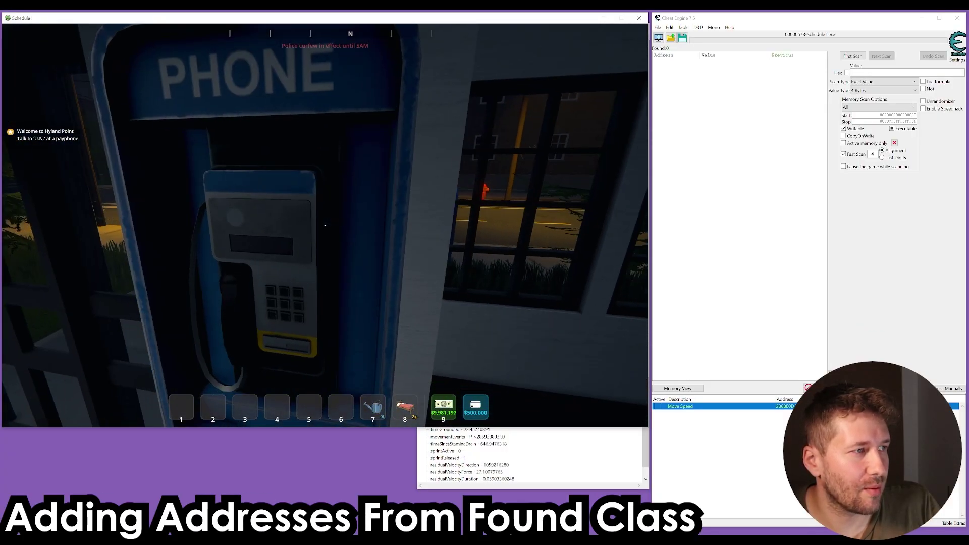
key("w")
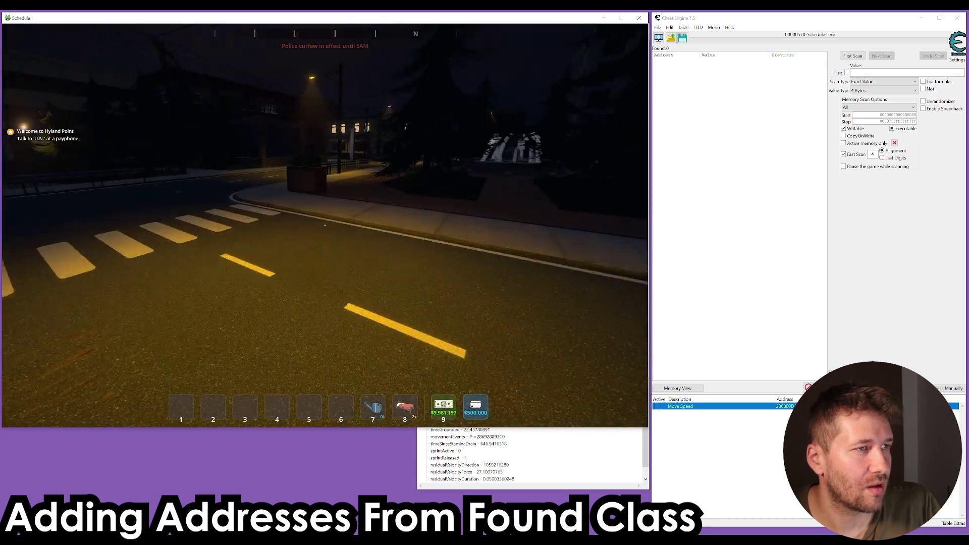
key("w")
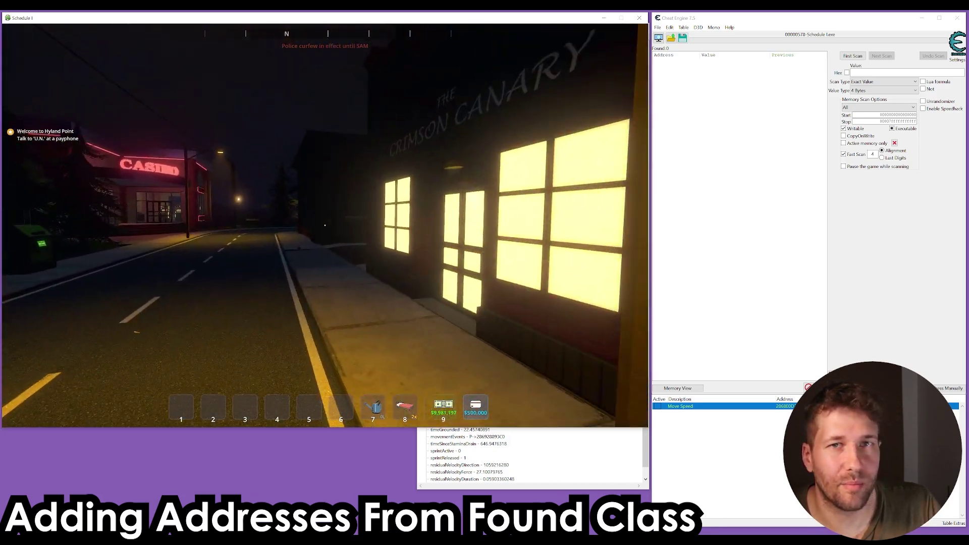
key("w")
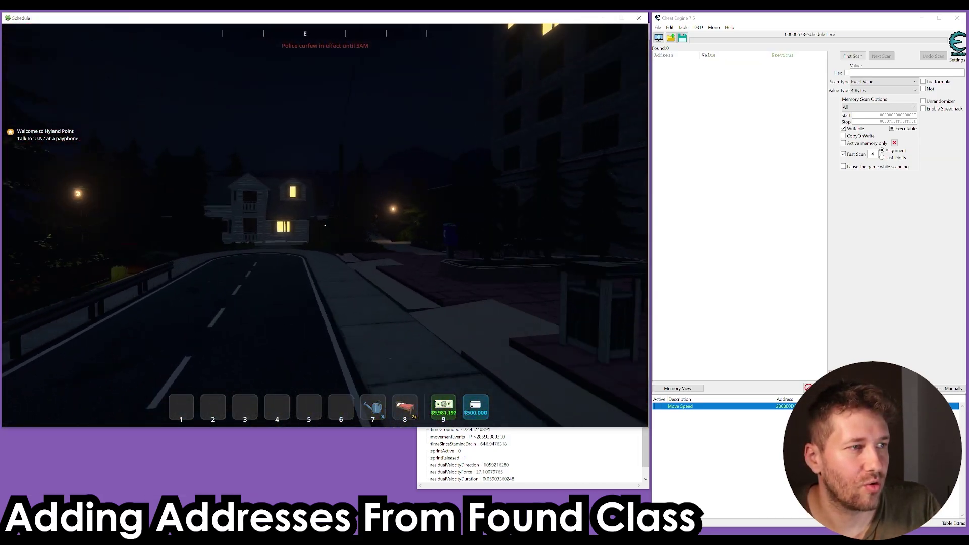
key("w")
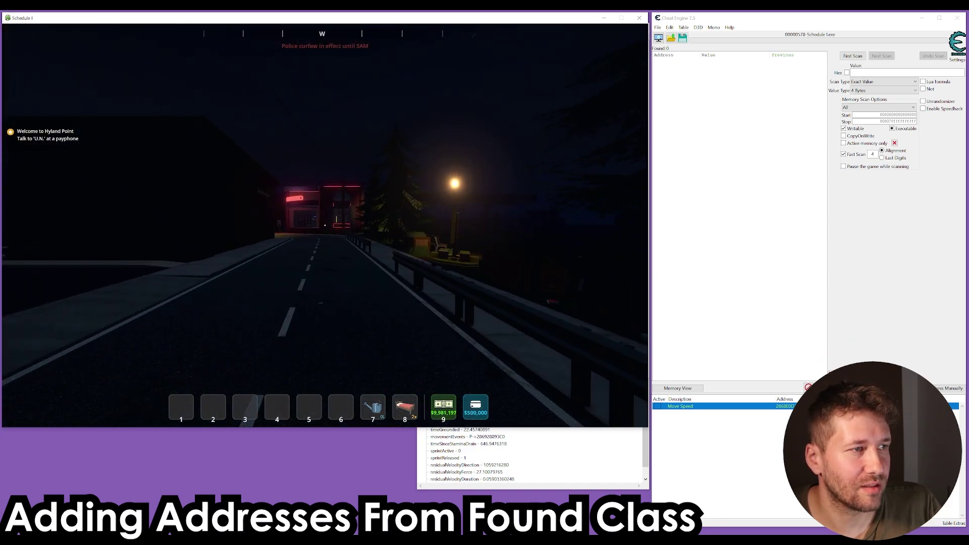
key("alt+Tab")
key("alt+Tab")
key("w")
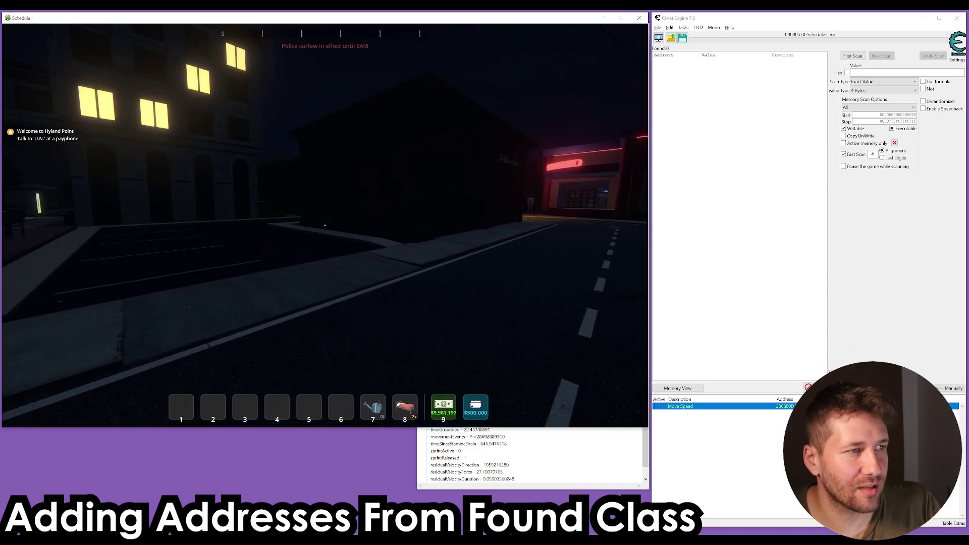
key("w")
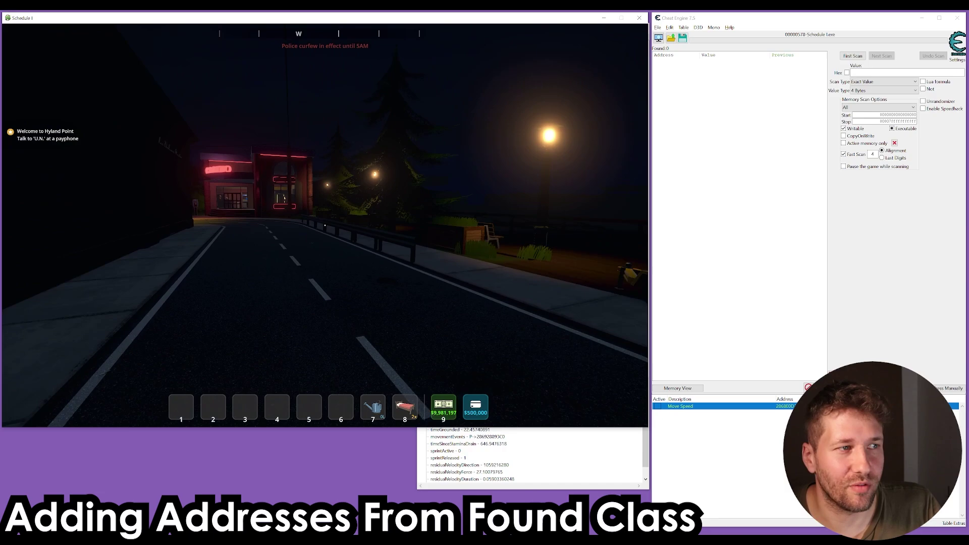
key("alt+Tab")
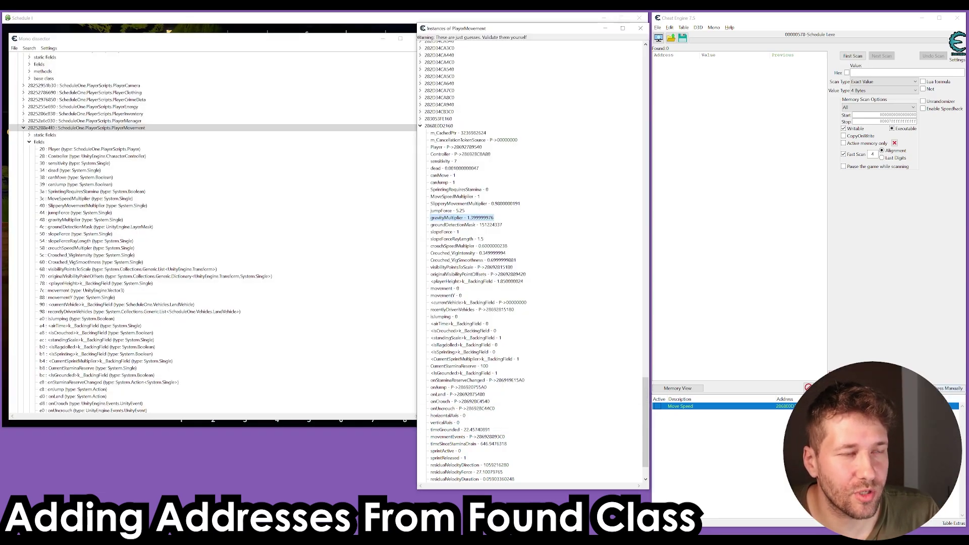
Add a new entry at 2868E0D2160+48 for gravityMultiplier, replacing the +3c offset
left_click(949, 388)
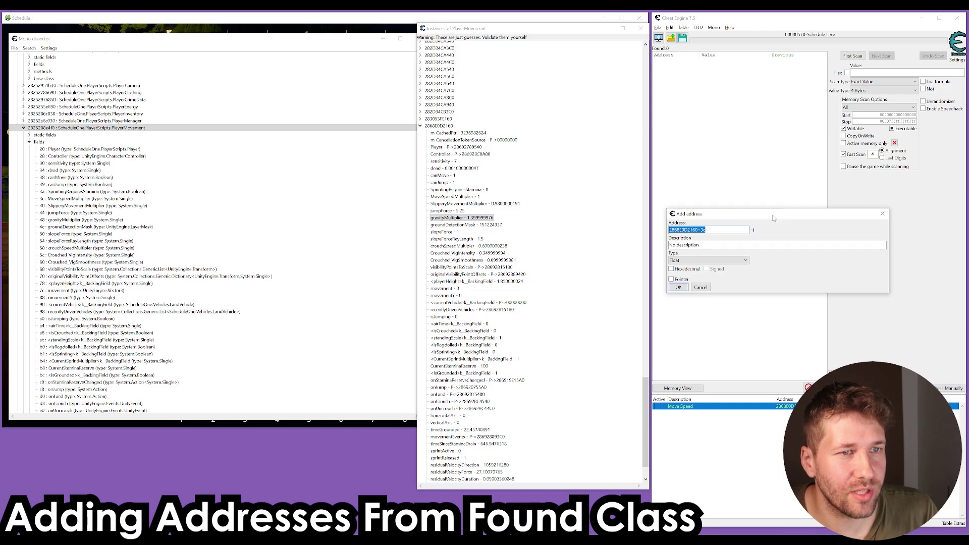
mouse_move(773, 216)
left_mouse_down()
mouse_move(616, 276)
mouse_move(761, 202)
left_mouse_up()
key("End")
key("BackSpace")
key("BackSpace")
key("BackSpace")
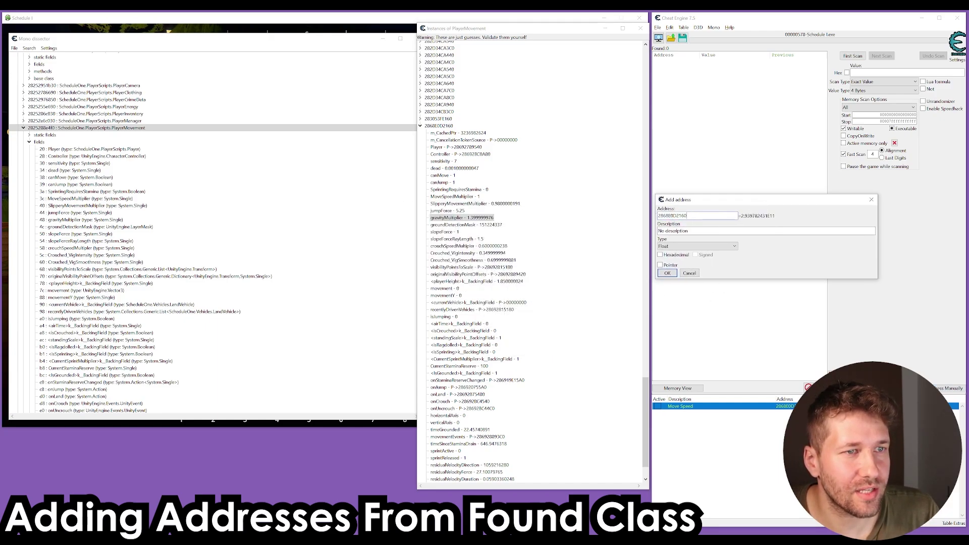
type("+")
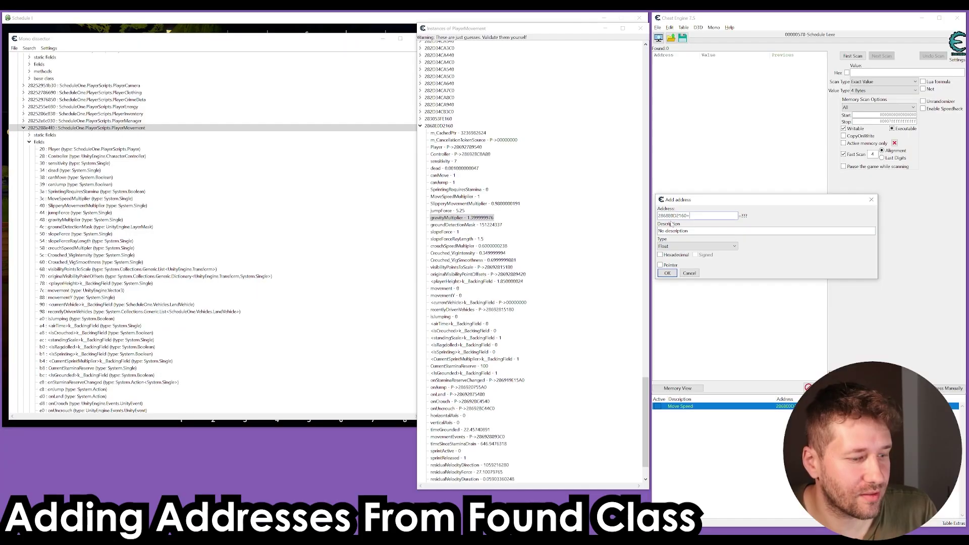
type("48")
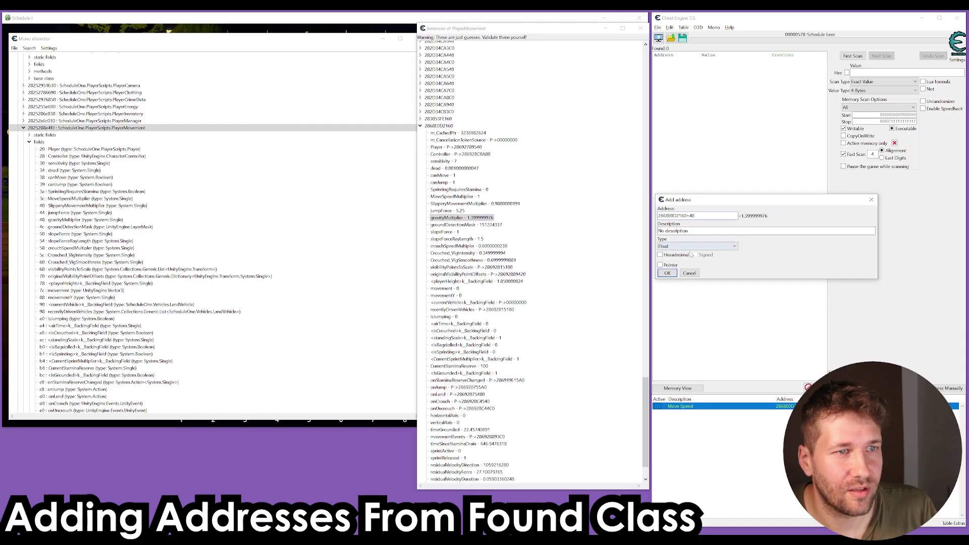
left_click(667, 273)
Set the new entry's value to 1 and describe it as 'Gravity Multiplier'
double_click(858, 414)
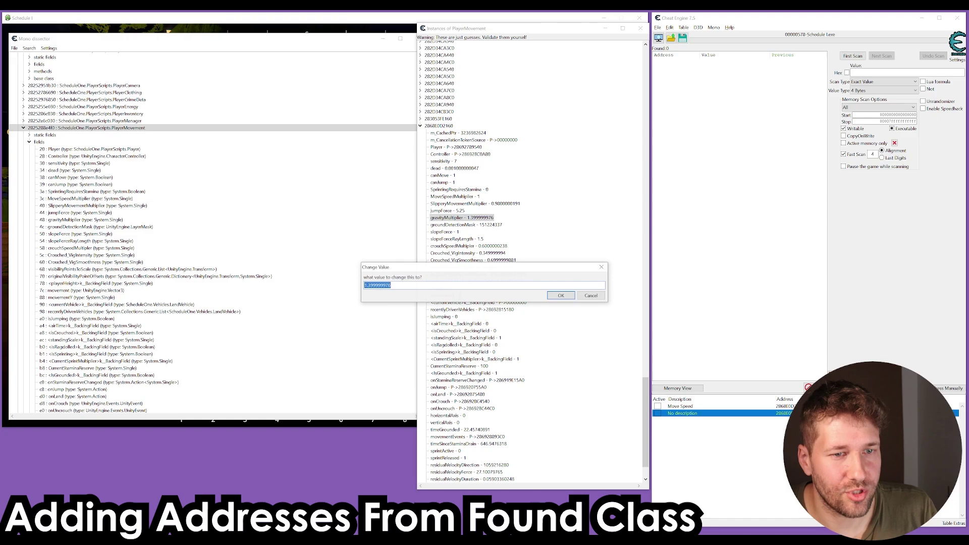
type("1")
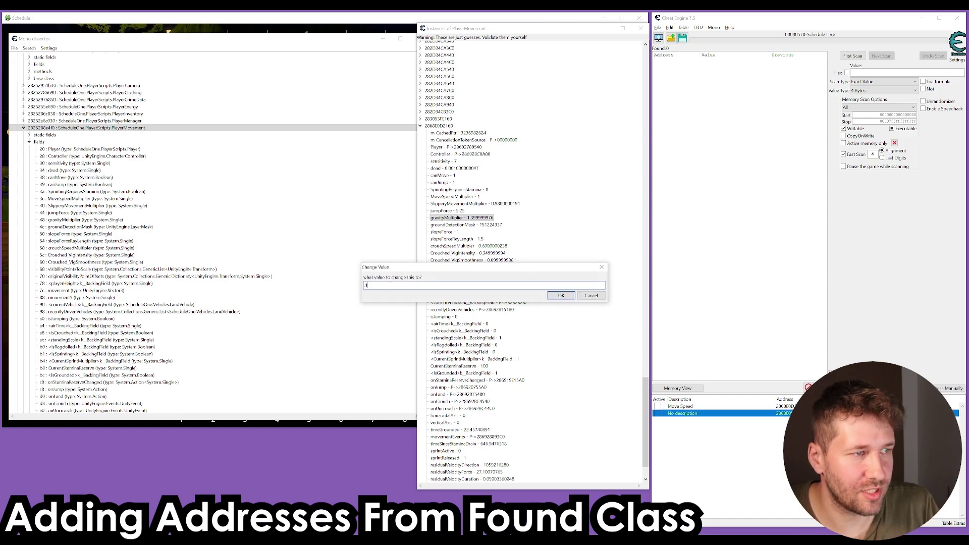
key("Return")
double_click(683, 414)
type("Gravity Multip")
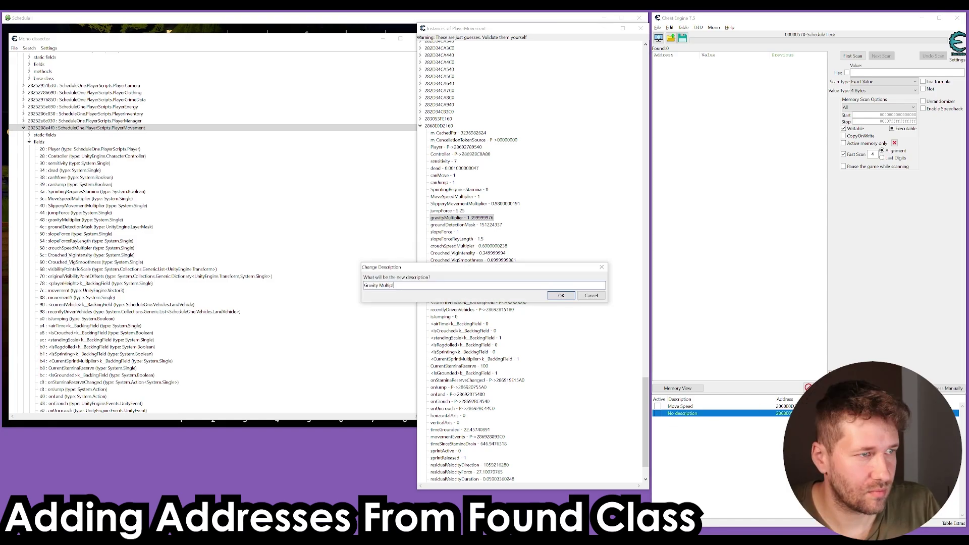
type("lier")
key("Return")
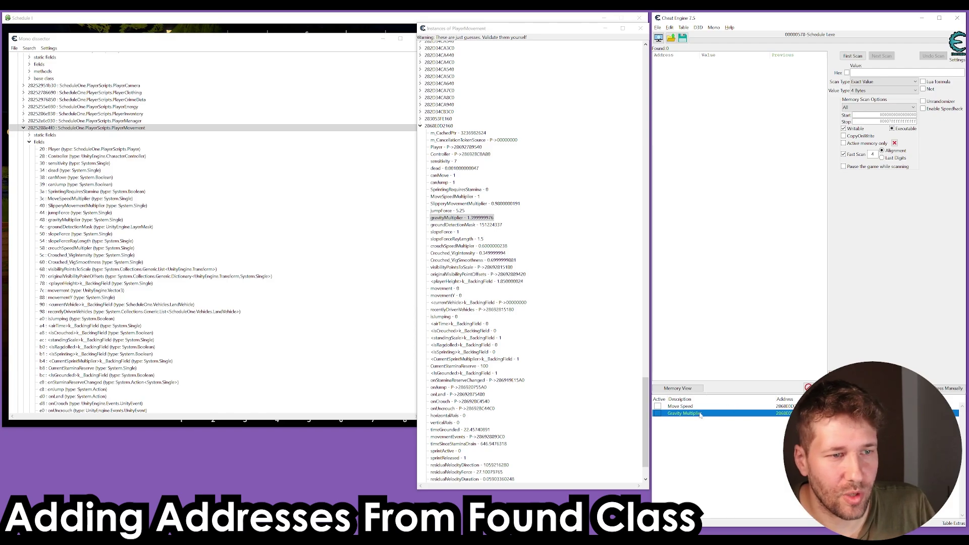
key("alt+Tab")
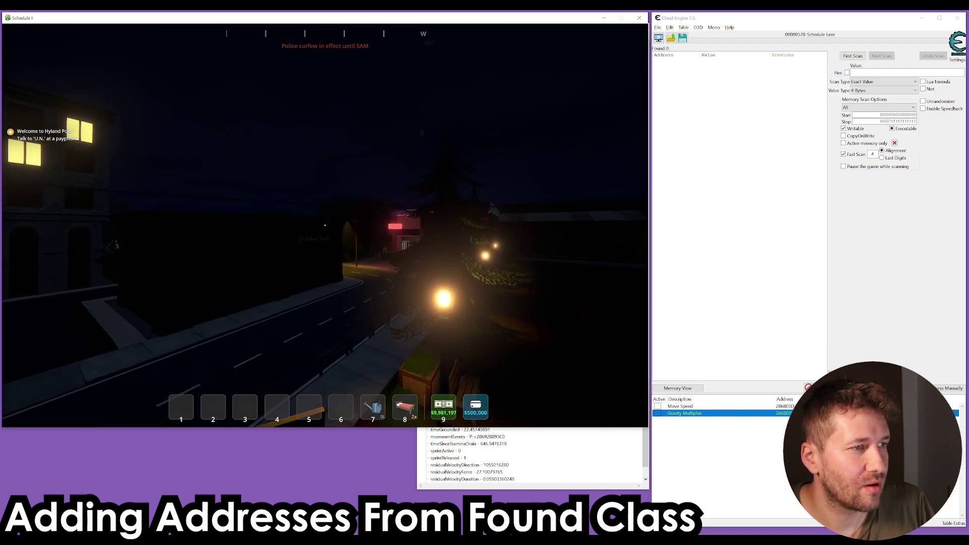
key("space")
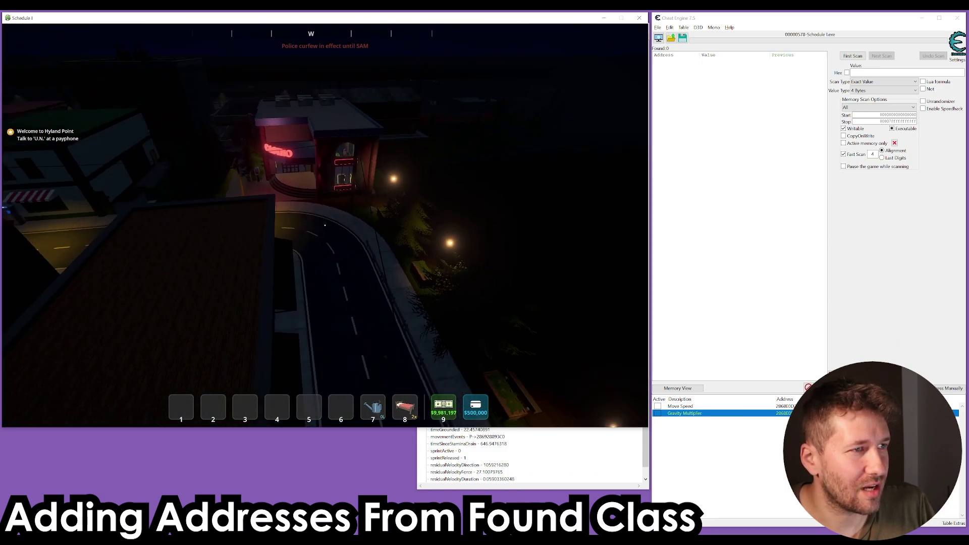
key("alt+Tab")
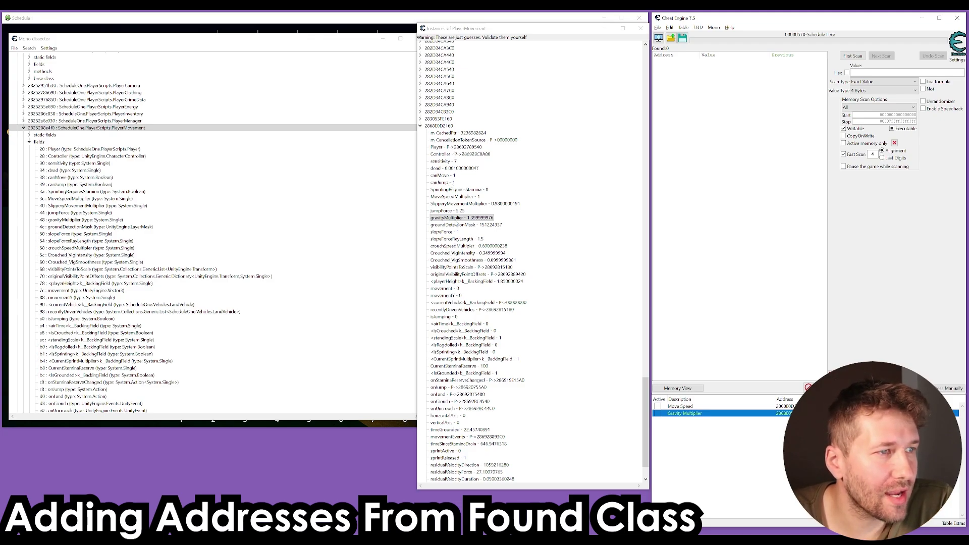
left_click(447, 233)
left_click_drag(447, 172, 447, 282)
left_click(446, 317)
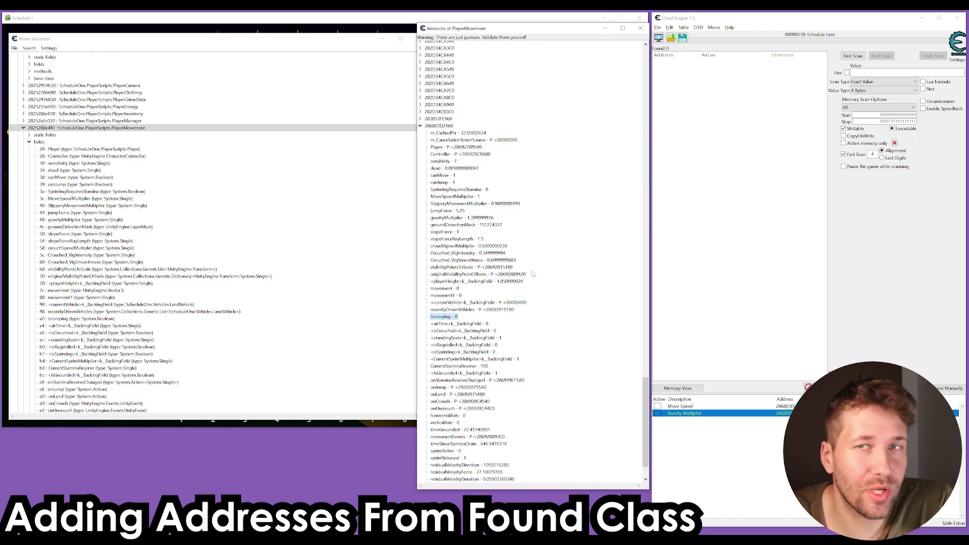
left_click(461, 155)
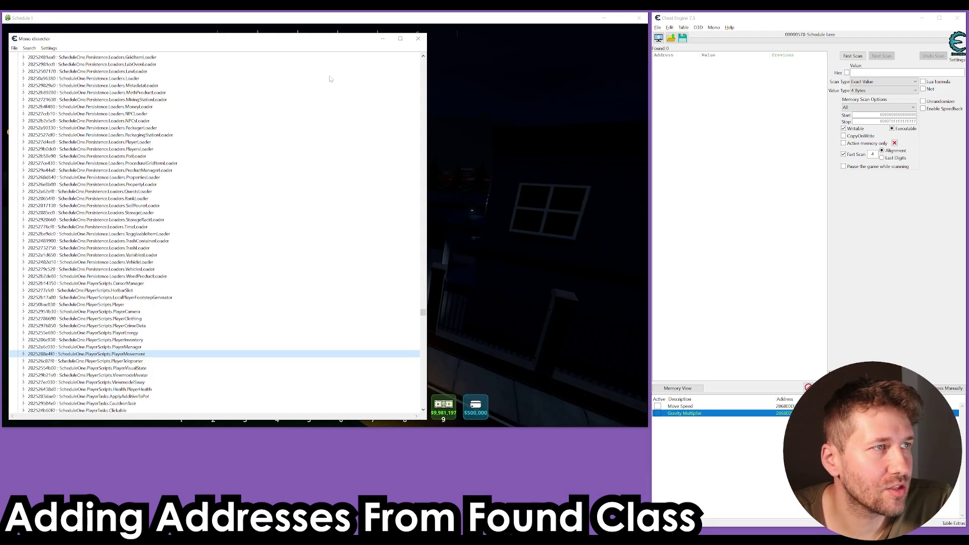
Close Instances of PlayerMovement and enter 'time' in the dissector's Search > Find box
left_click(207, 195)
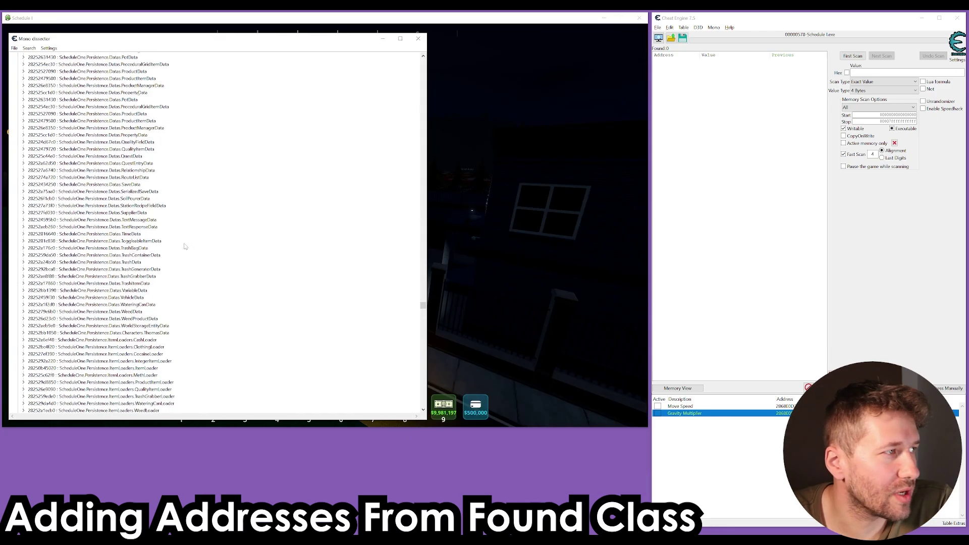
scroll(185, 205, "up", 15)
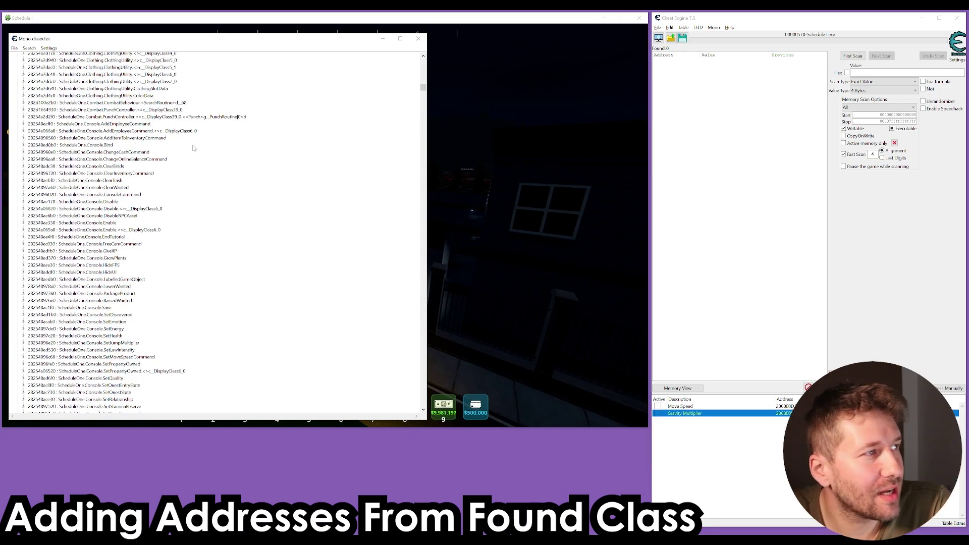
left_click(156, 91)
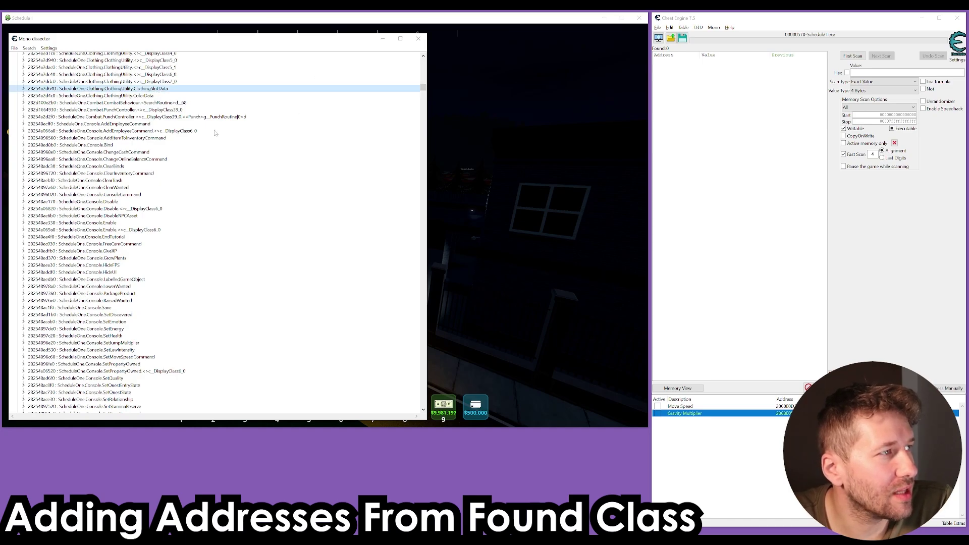
left_click(29, 48)
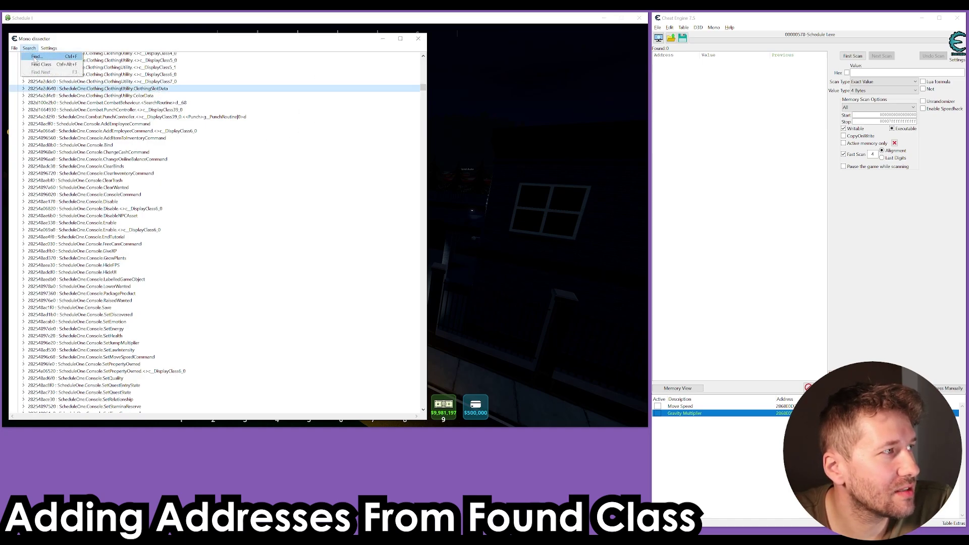
left_click(38, 64)
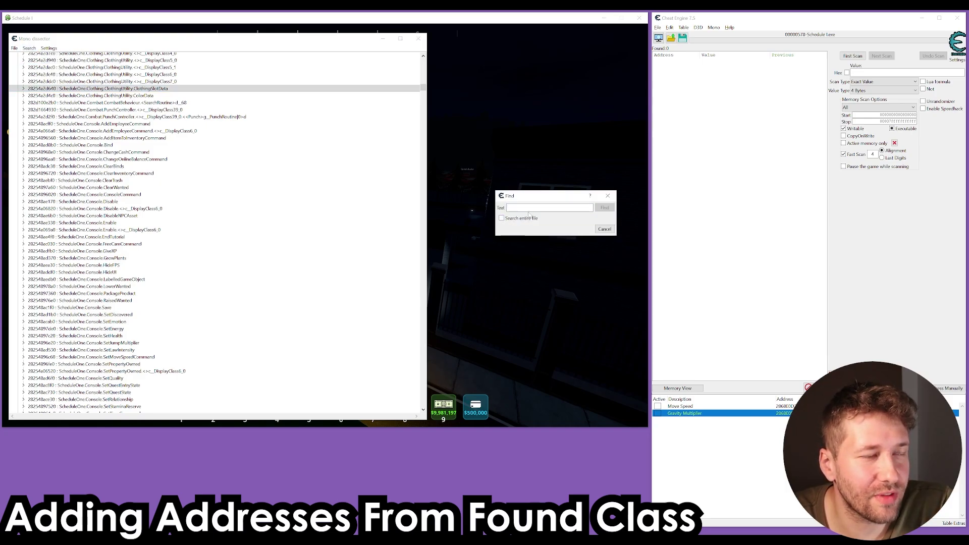
type("time")
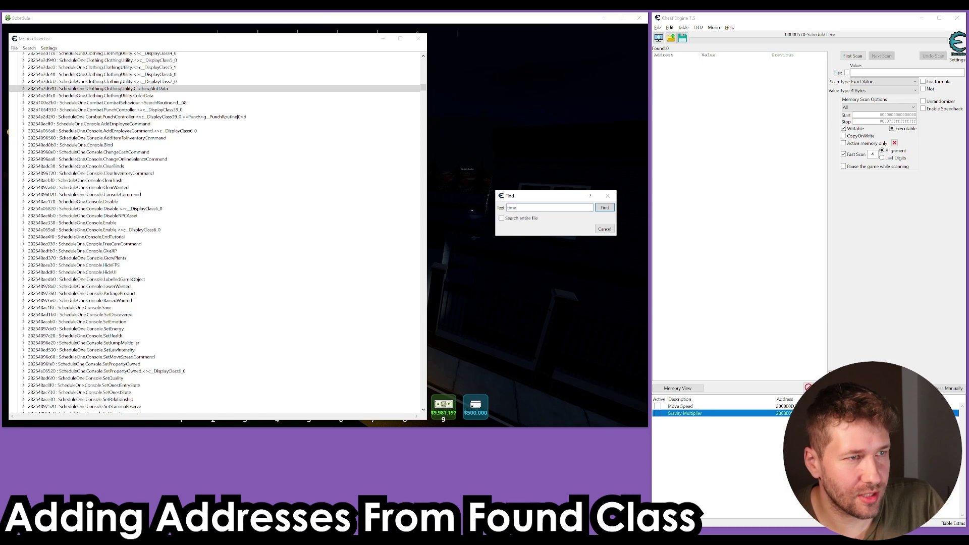
Step through the 'time' matches SetTimeCommand and SetTimeScale, expanding each class
left_click(604, 208)
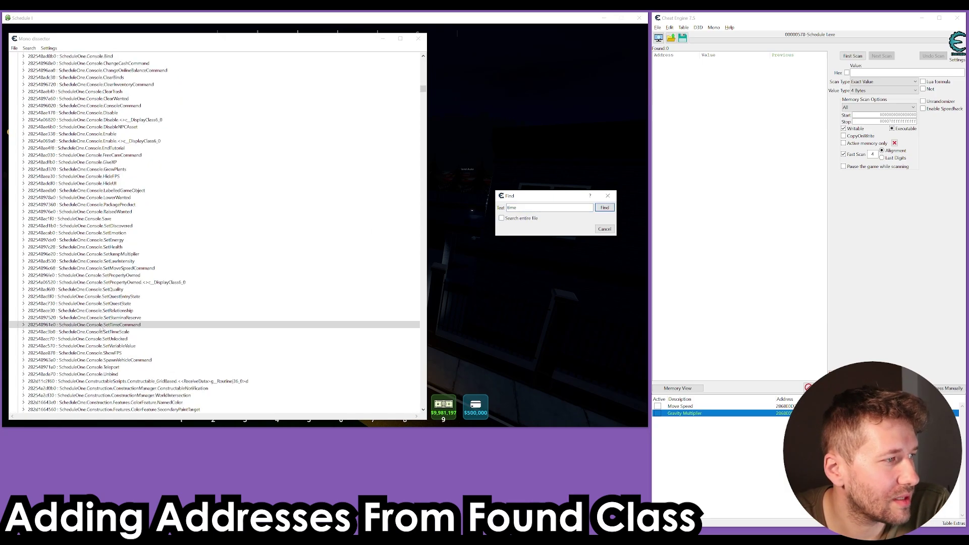
left_click(23, 325)
left_click(29, 261)
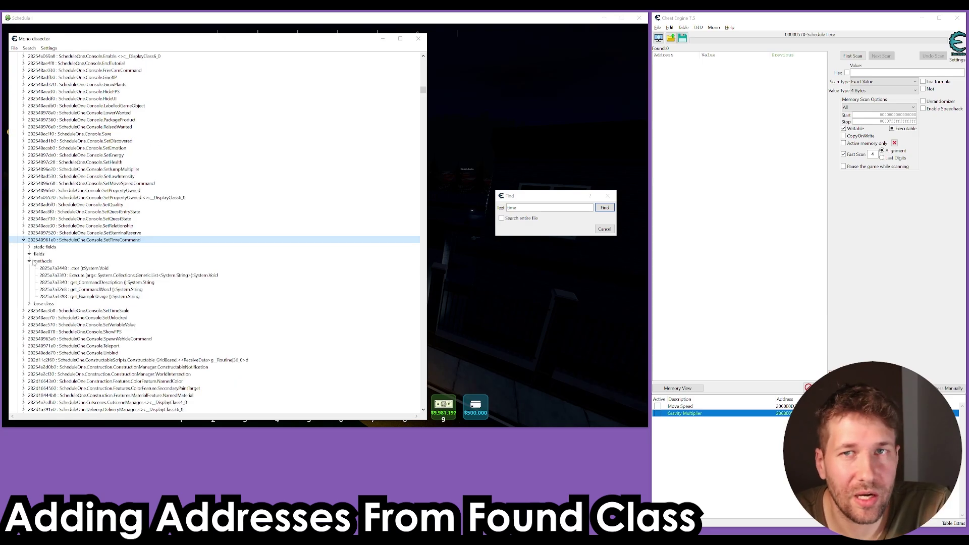
left_click(29, 262)
left_click(30, 262)
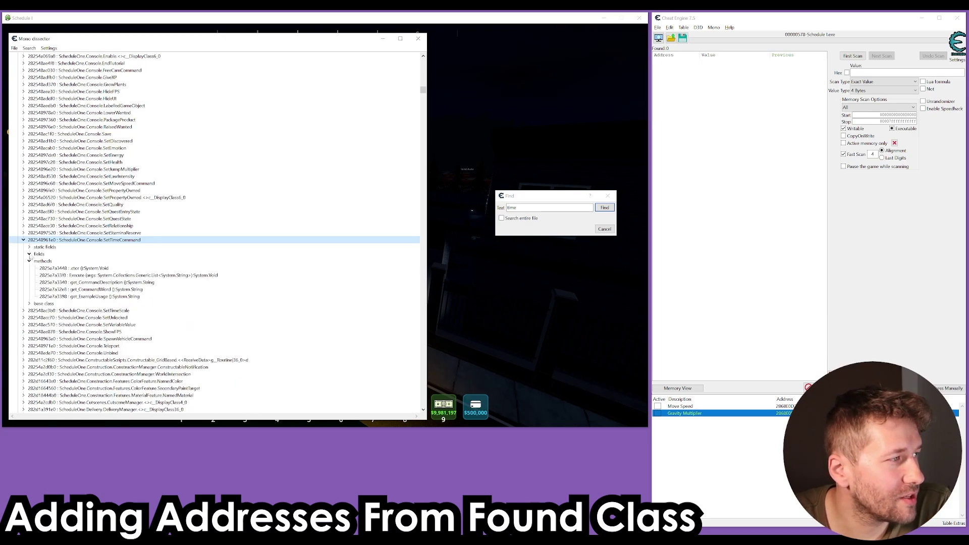
left_click(29, 261)
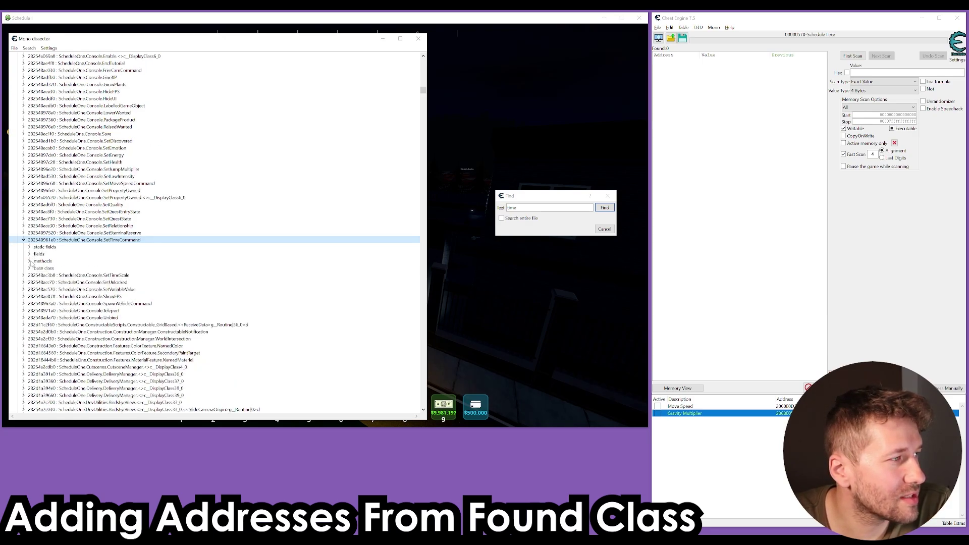
left_click(606, 211)
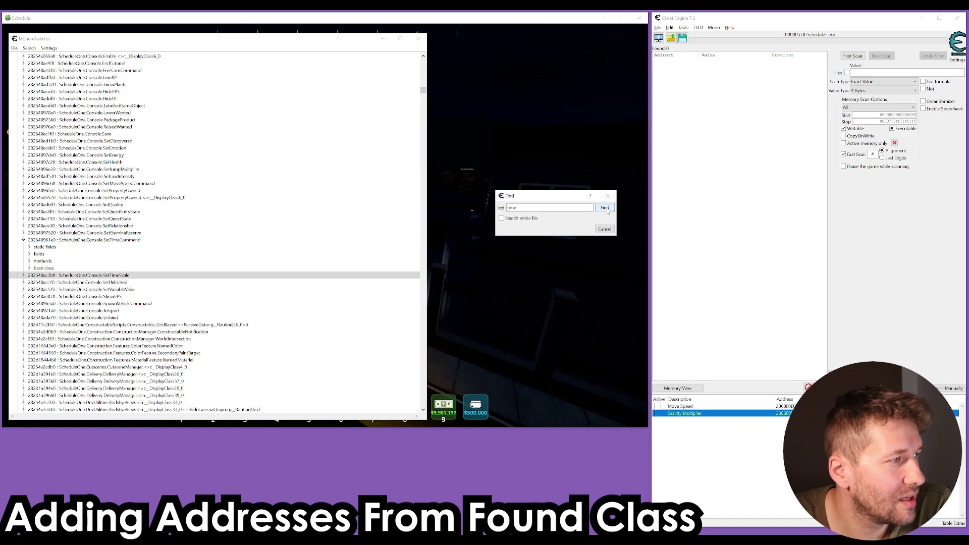
left_click(24, 276)
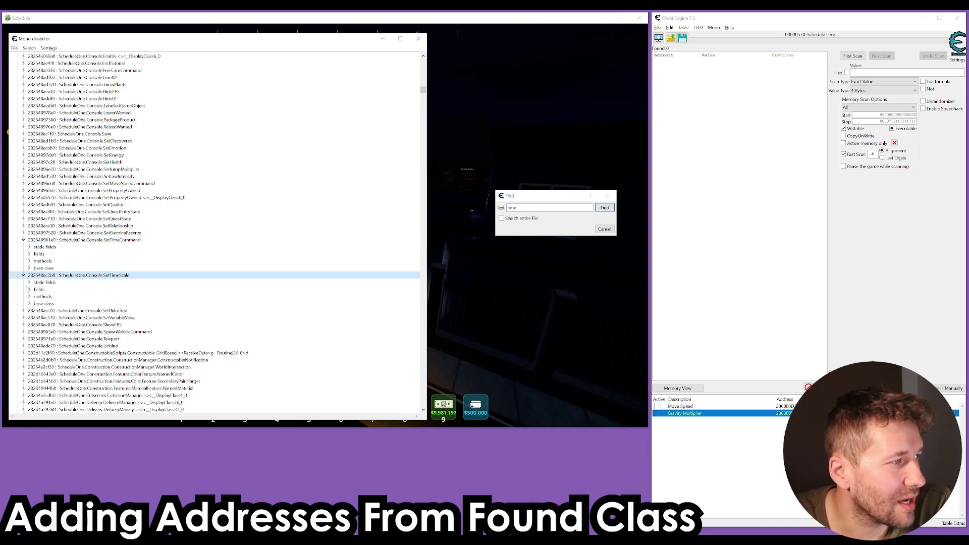
Reach GameTime.TimeManager and look at its ElapsedDays and CurrentTime fields
left_click(604, 209)
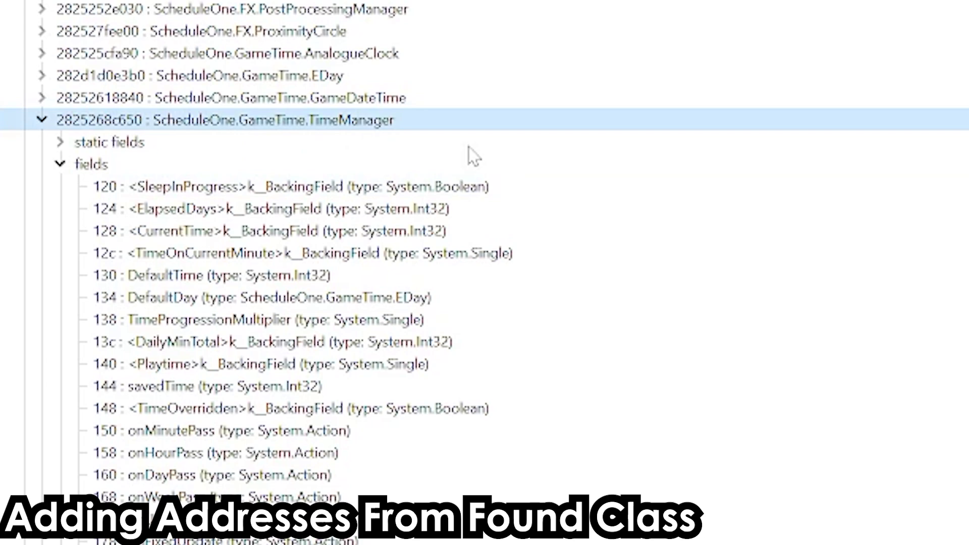
left_click(169, 208)
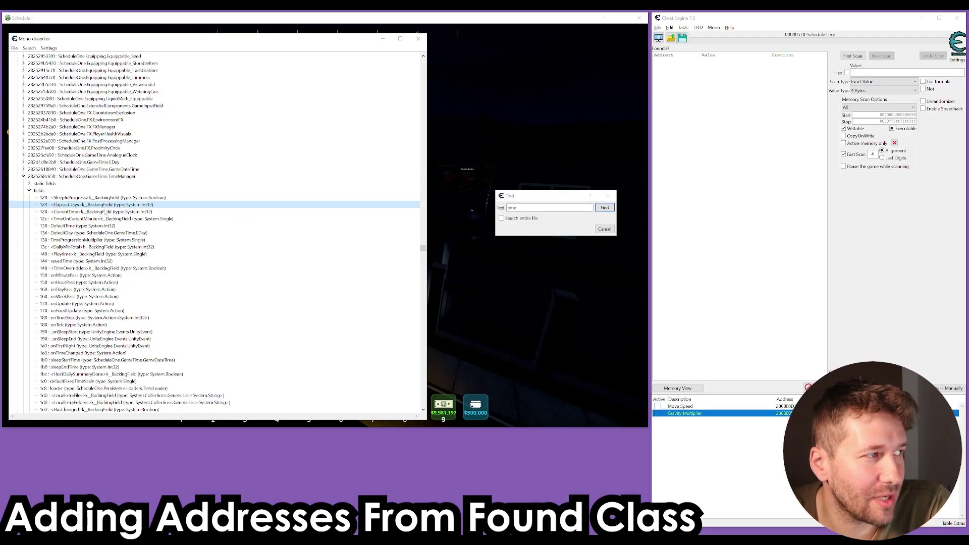
left_click(104, 212)
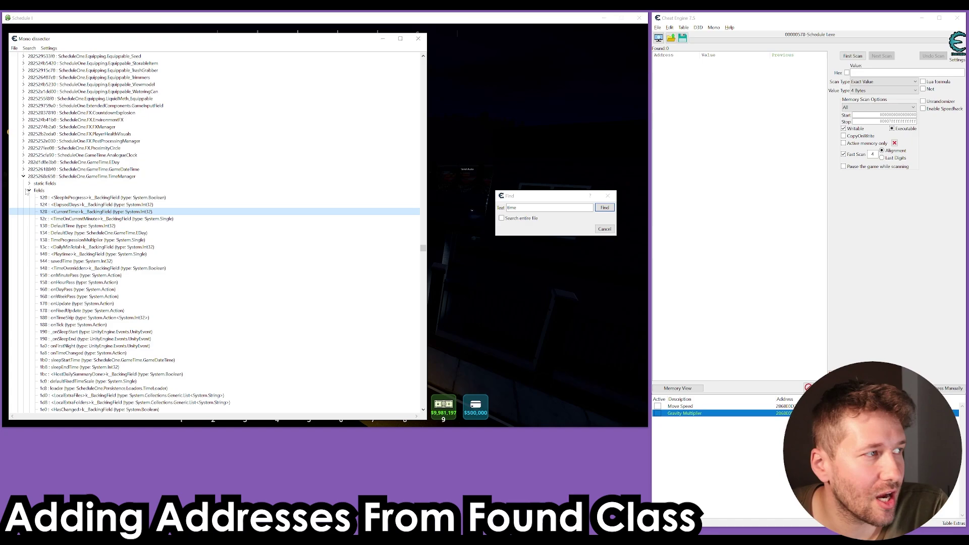
left_click(89, 177)
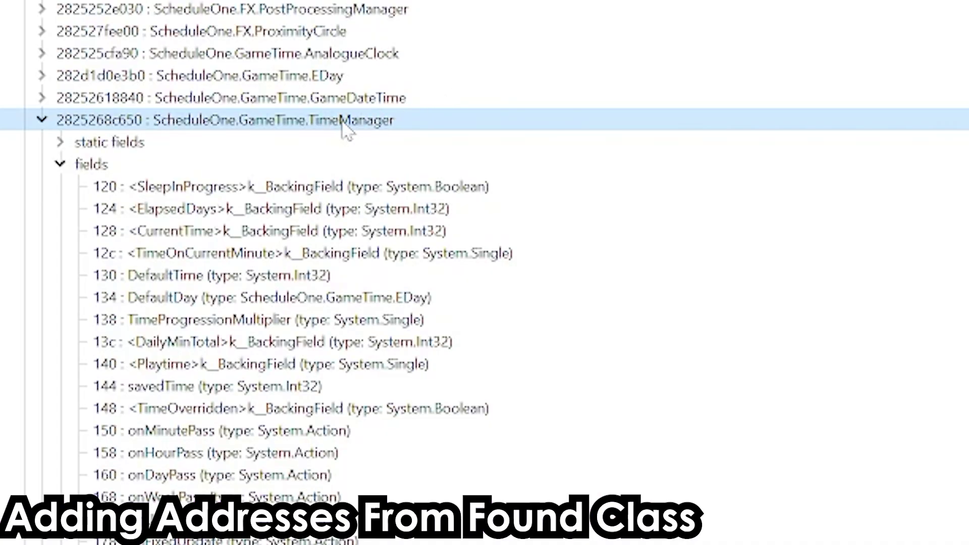
Find TimeManager instances and inspect one, noting CurrentTime 400 and TimeProgressionMultiplier
right_click(345, 123)
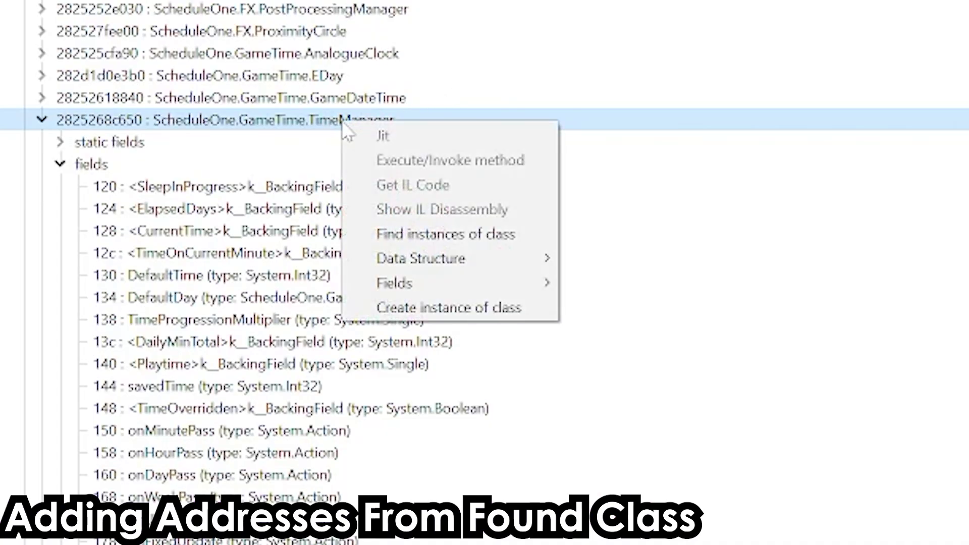
left_click(446, 233)
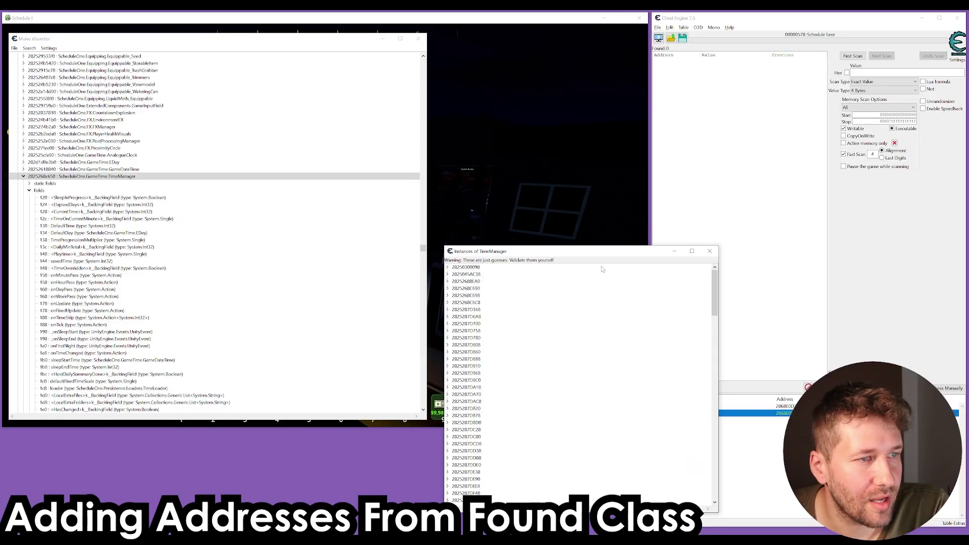
left_click_drag(593, 250, 578, 43)
left_click_drag(595, 302, 593, 528)
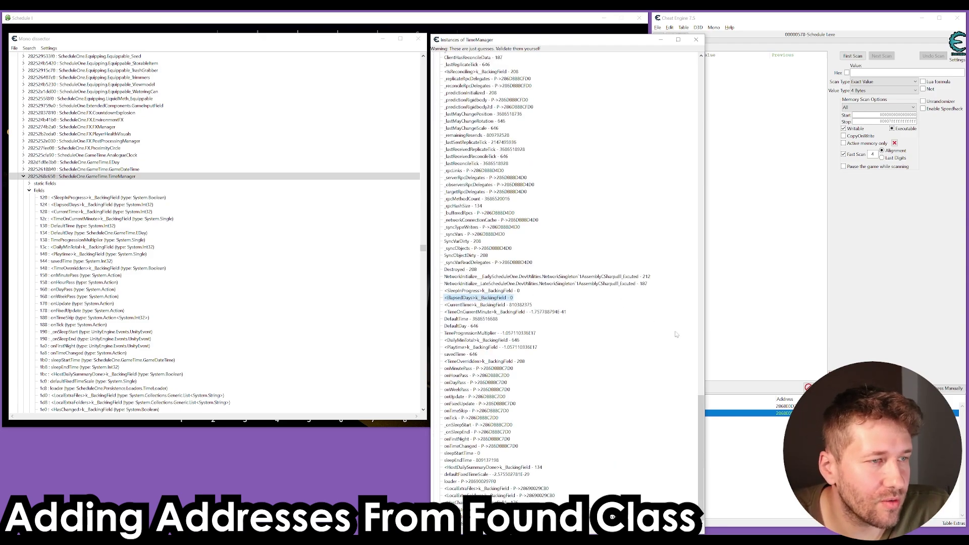
left_click_drag(702, 429, 695, 56)
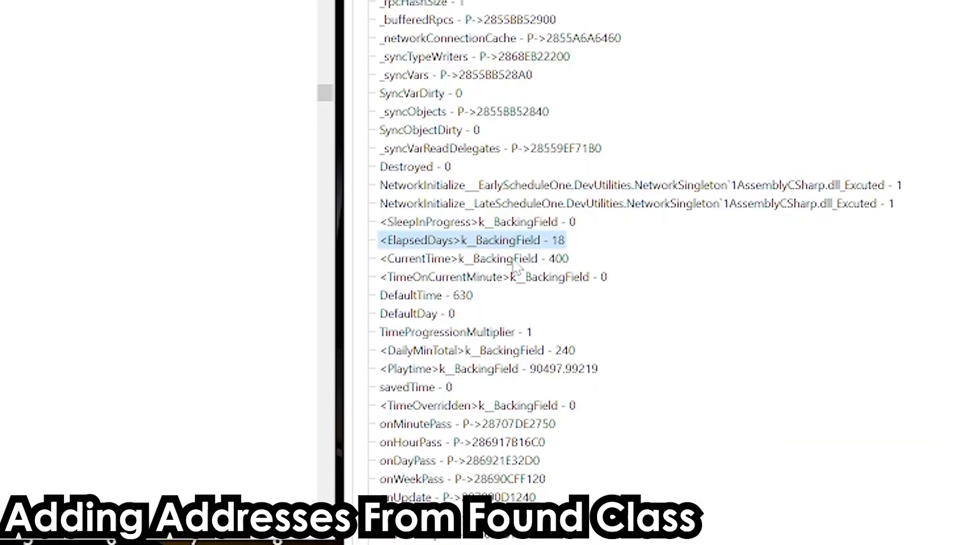
left_click(496, 313)
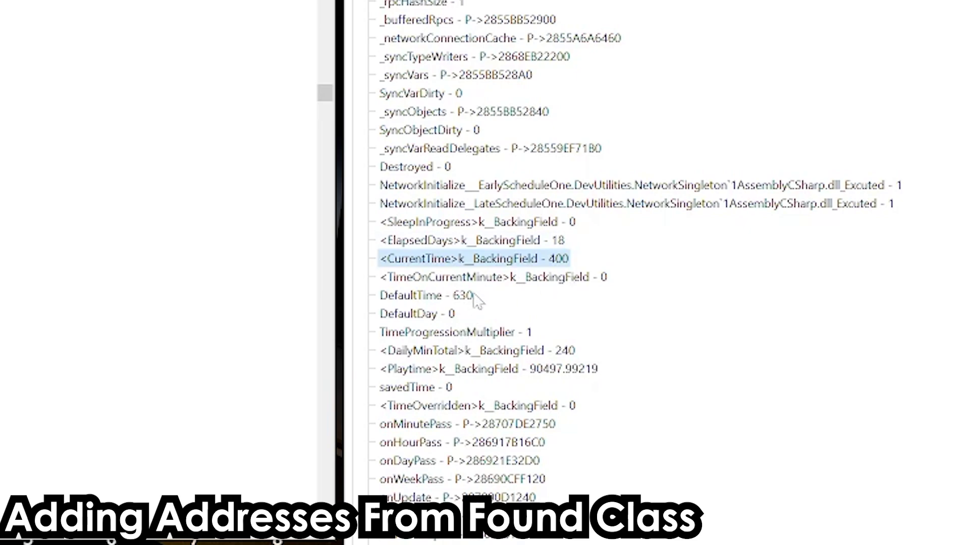
left_click(474, 335)
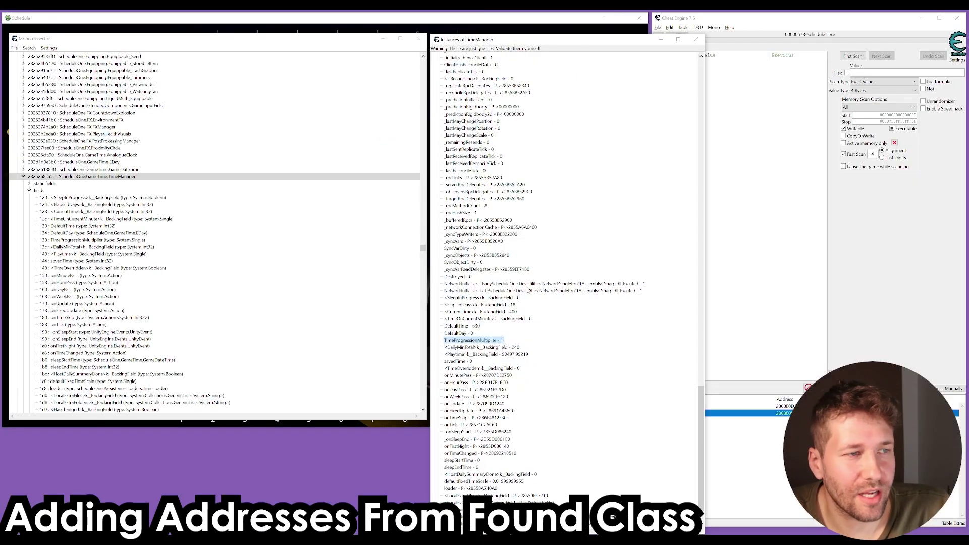
scroll(599, 207, "up", 8)
Add the TimeManager instance address 2855B9FAB40+128 to the table as a 4-byte entry
left_click(464, 150)
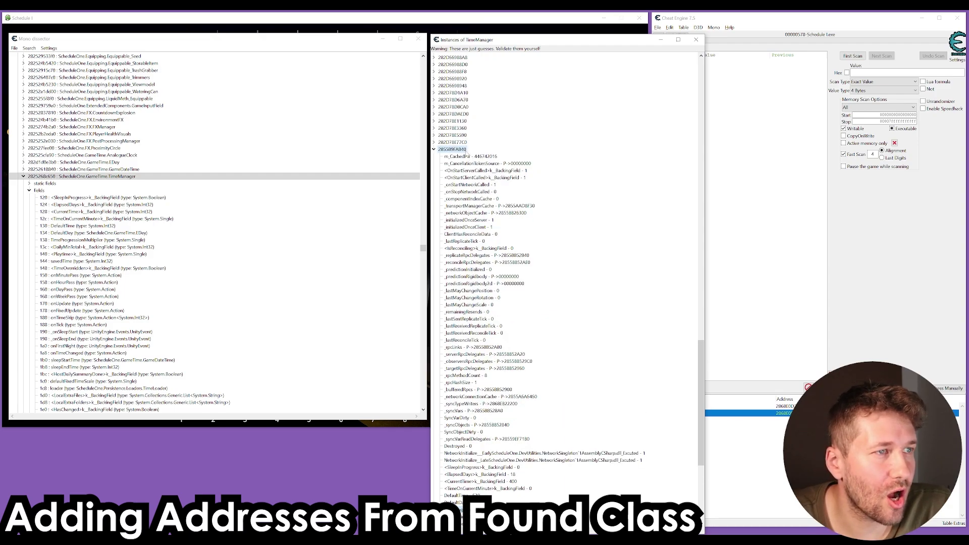
right_click(464, 150)
left_click(480, 155)
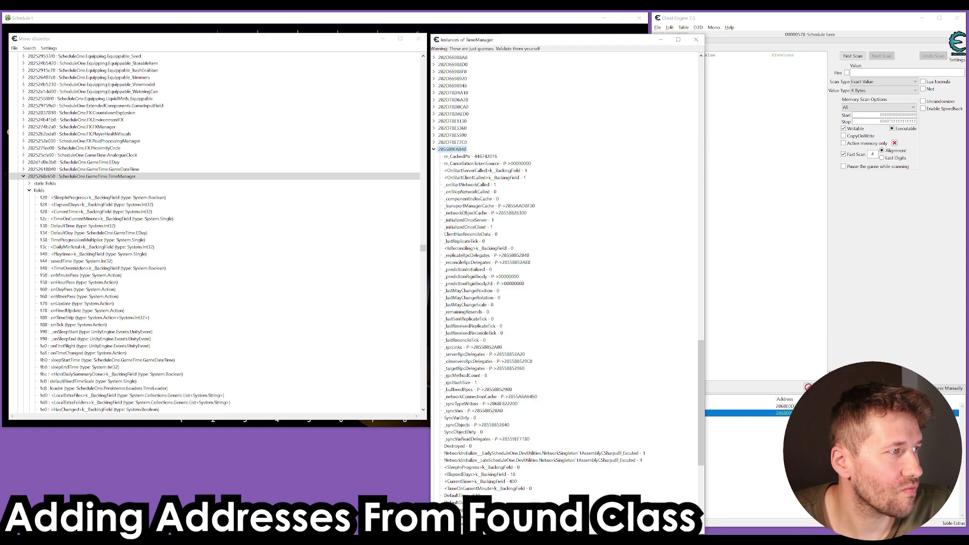
key("alt+Tab")
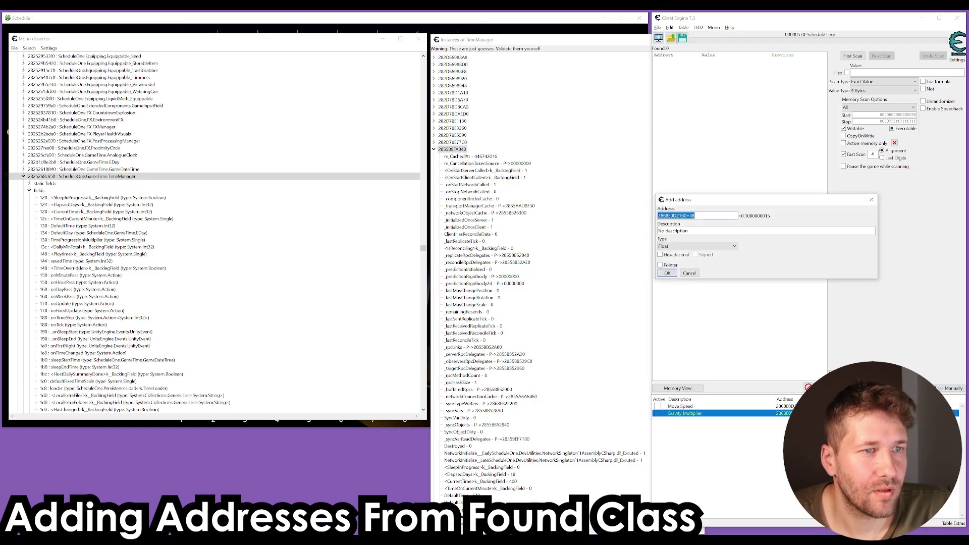
key("ctrl+v")
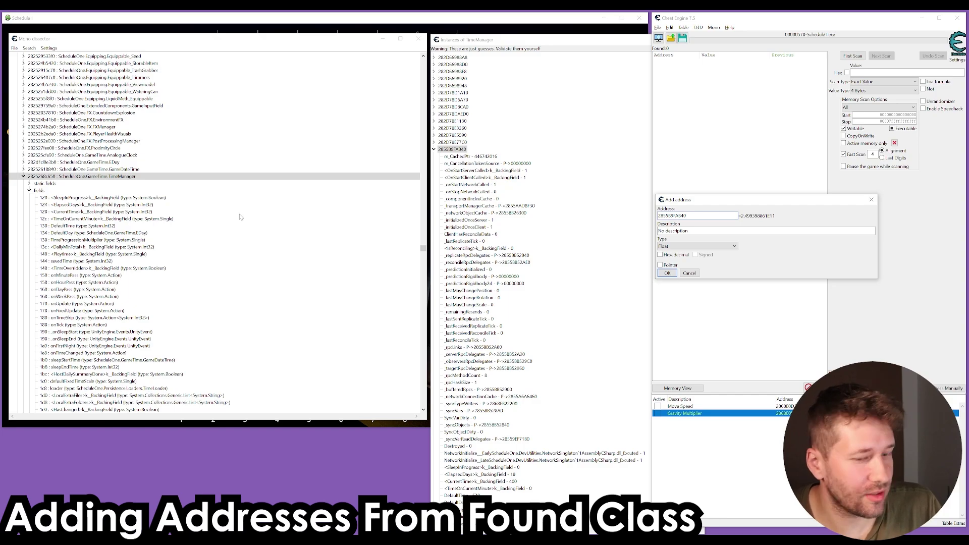
type("+128")
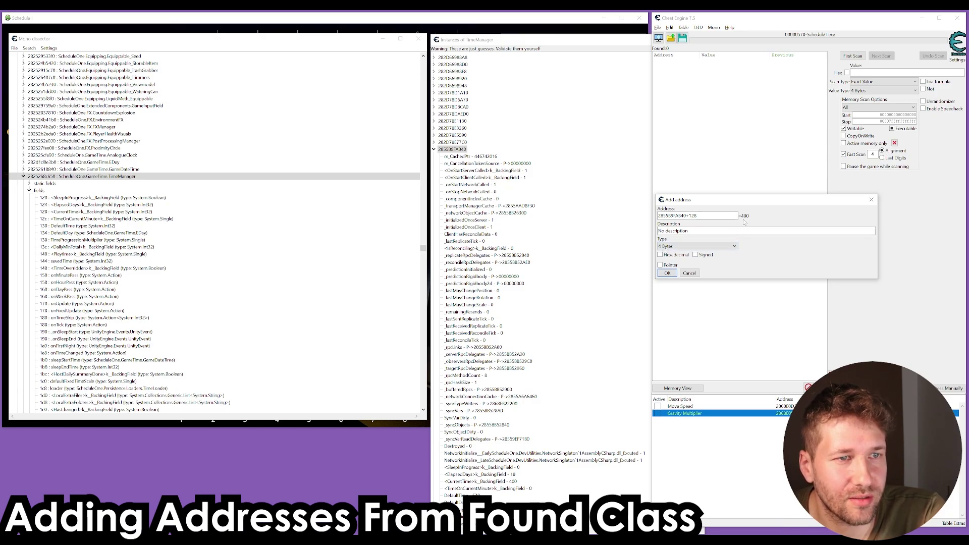
left_click(675, 273)
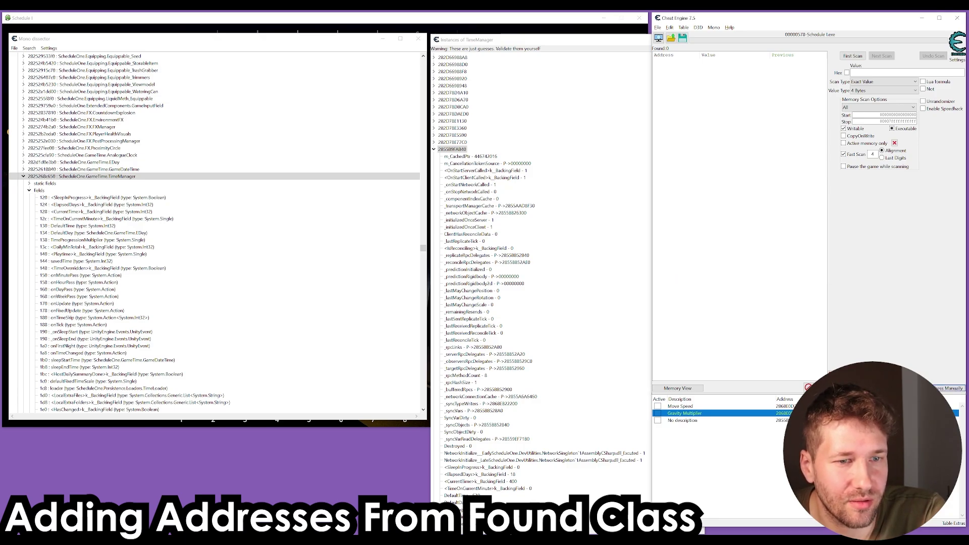
Name the new entry 'Current Time', set its value to 1200, and return to the game
double_click(681, 424)
type("Current Time")
key("Return")
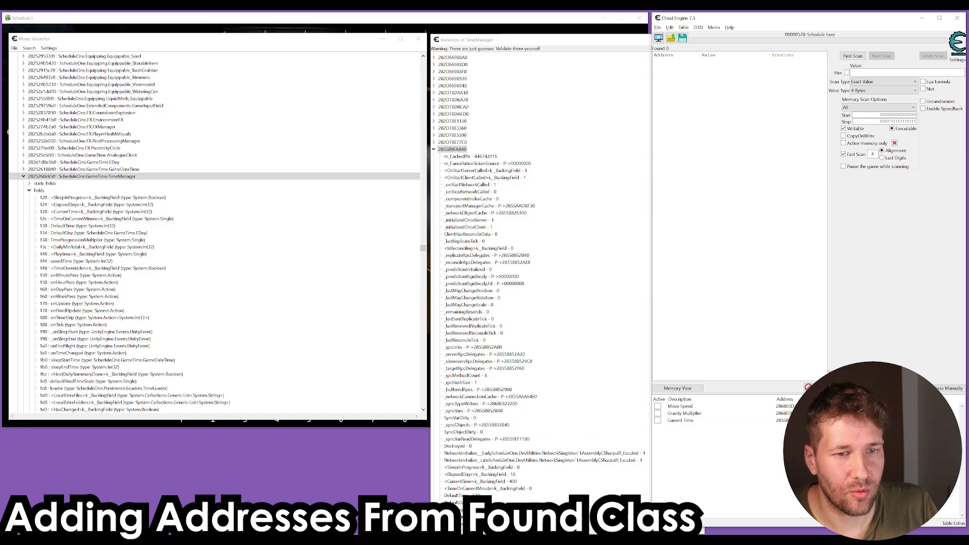
double_click(888, 420)
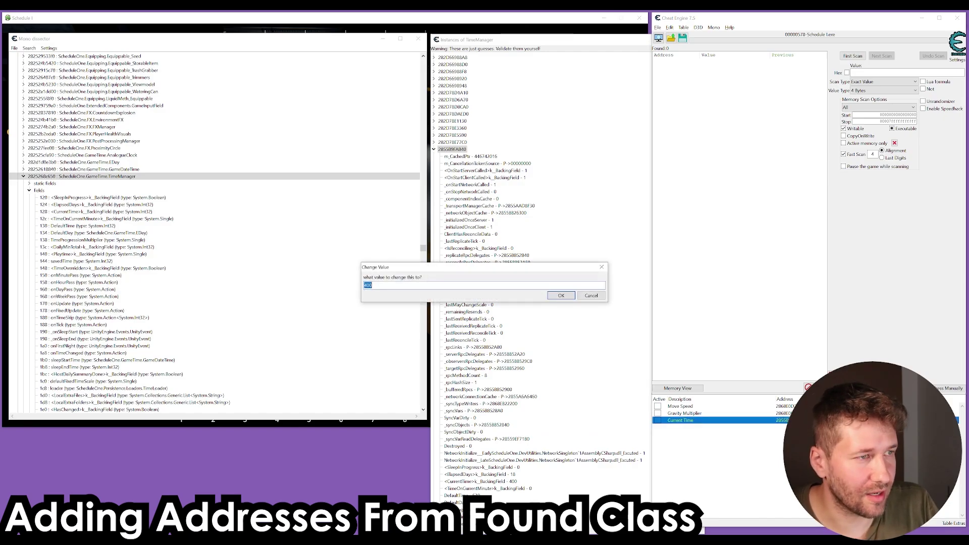
type("1200")
key("Return")
left_click(4, 81)
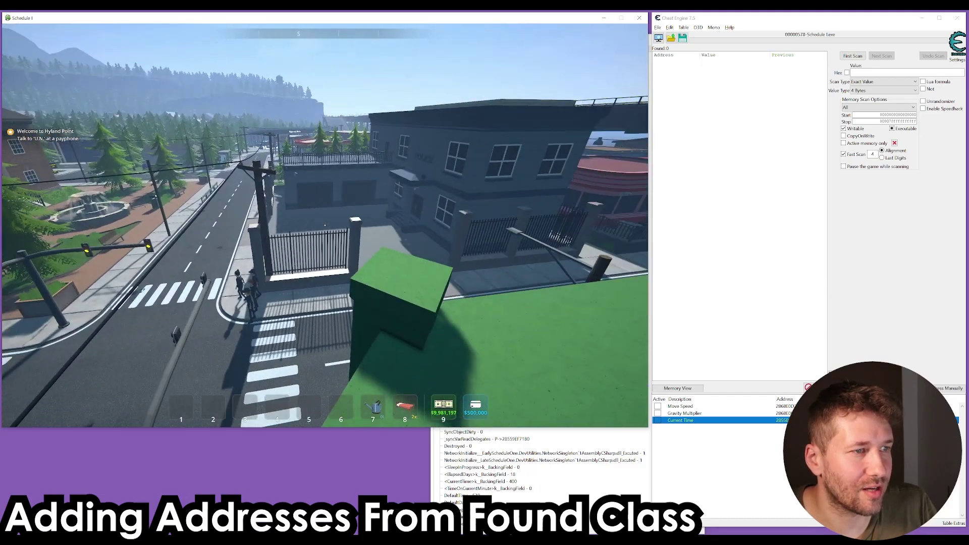
Back in Cheat Engine, inspect the TimeManager instance's fields, such as _onStartNetworkCalled
key("alt+Tab")
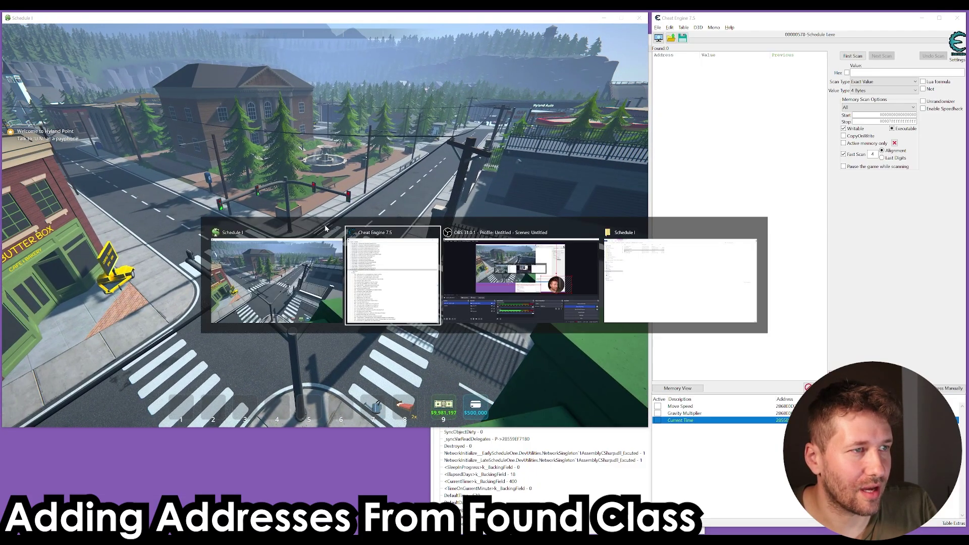
left_click(450, 157)
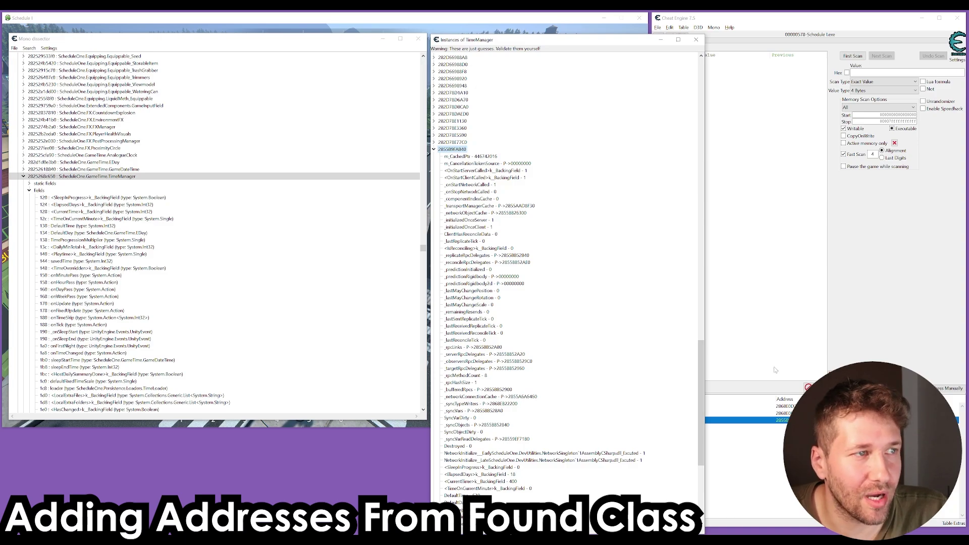
left_click(484, 186)
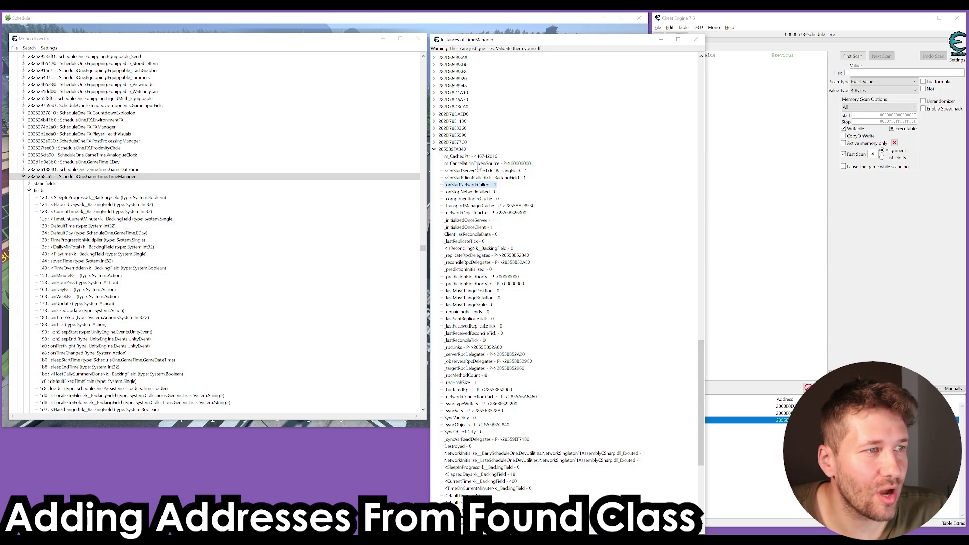
scroll(491, 324, "down", 2)
scroll(491, 323, "up", 2)
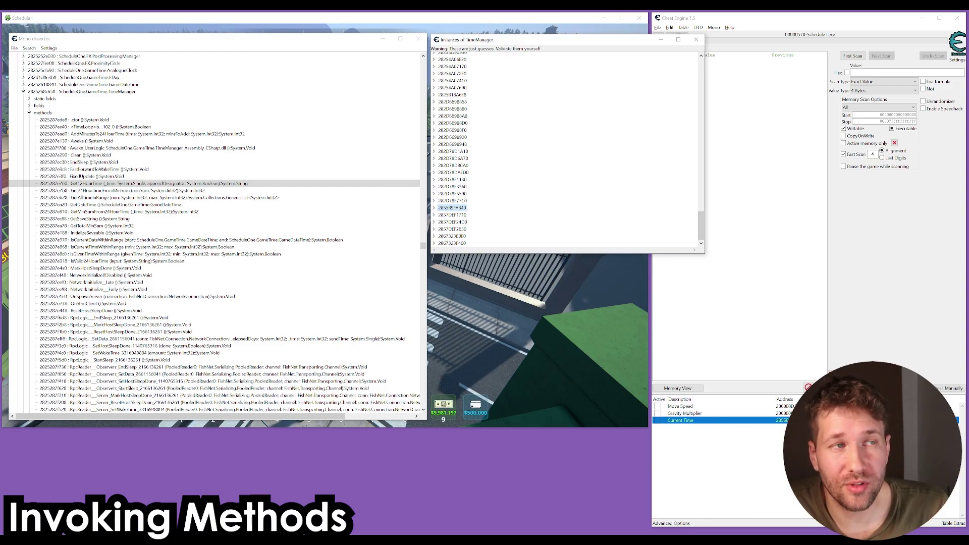
left_click(29, 106)
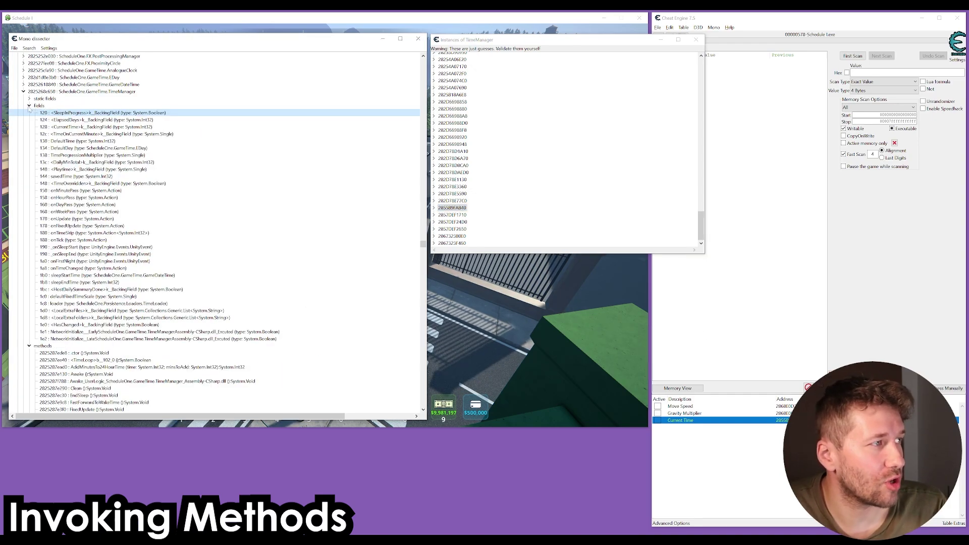
left_click(30, 106)
left_click(55, 120)
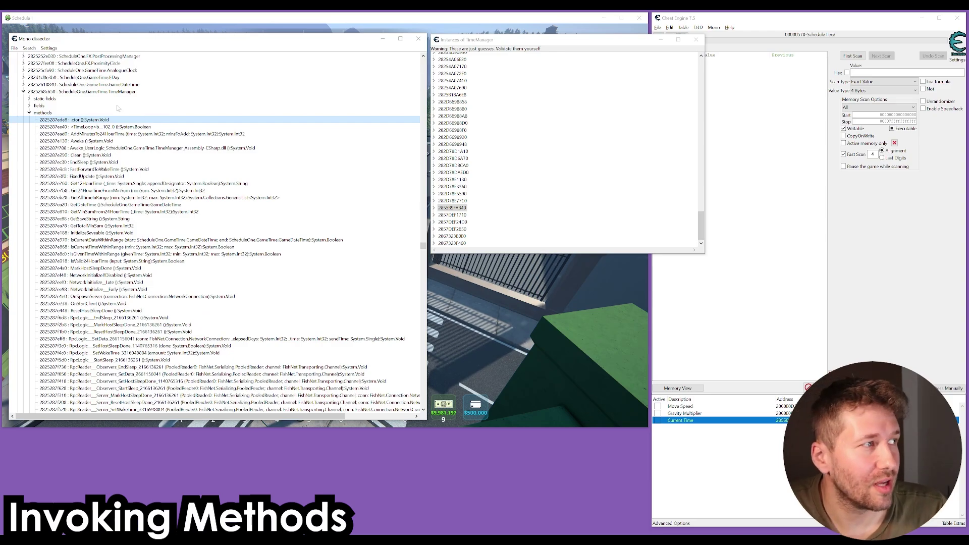
left_click(41, 114)
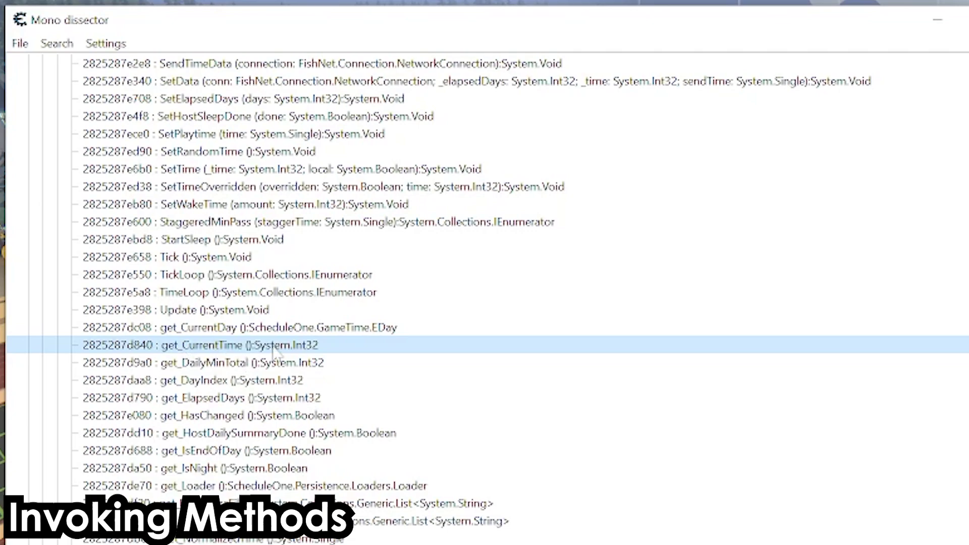
Invoke get_CurrentTime on instance 285589FAB40 and read the returned value 1516
right_click(272, 347)
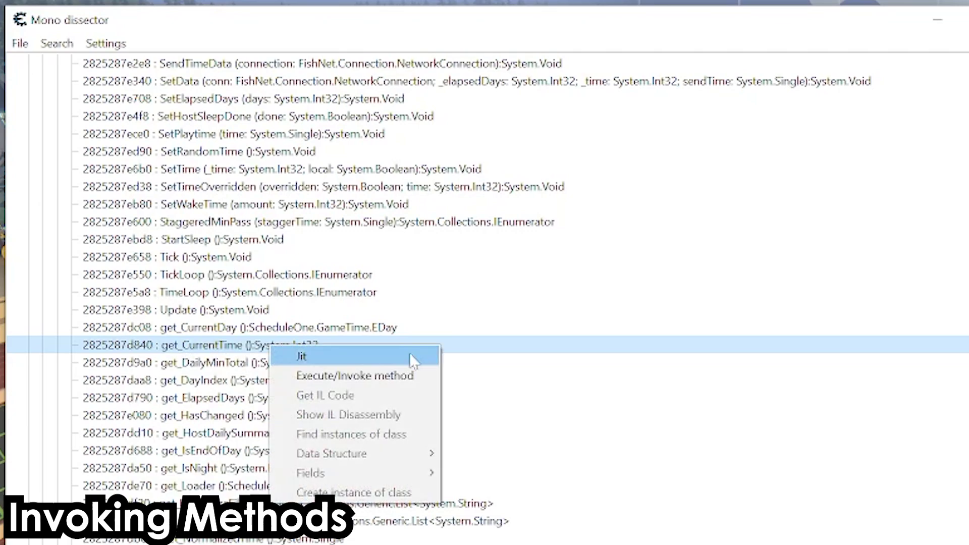
left_click(359, 380)
left_click_drag(509, 282, 582, 281)
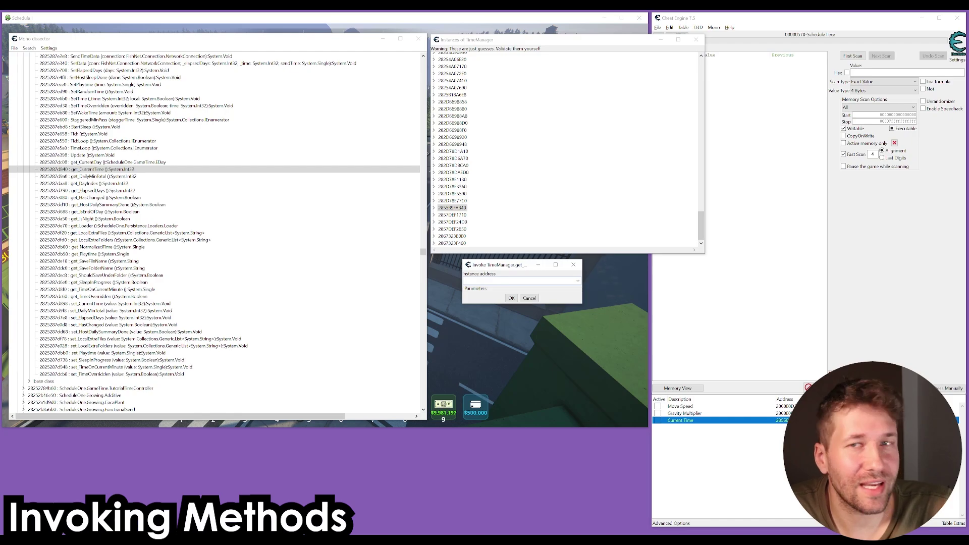
right_click(482, 279)
left_click(494, 311)
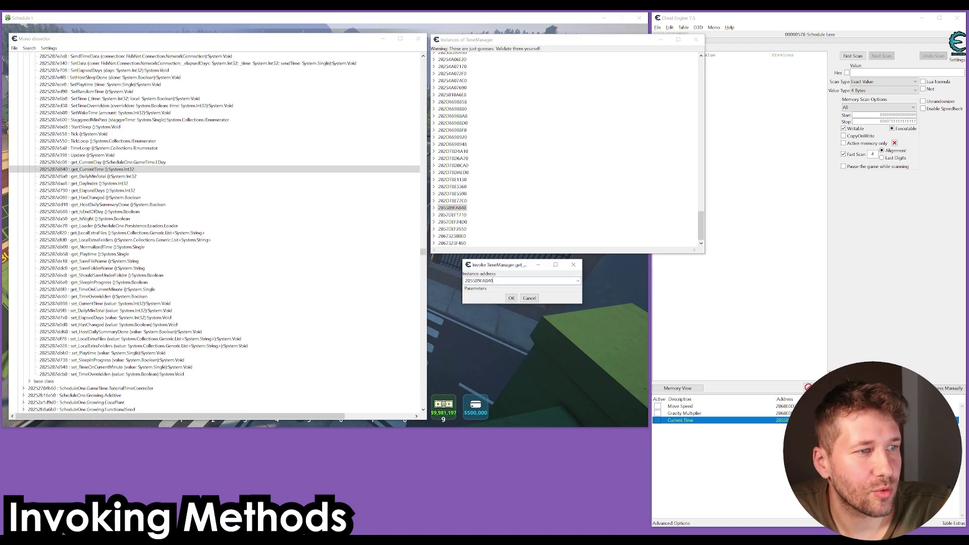
left_click(510, 298)
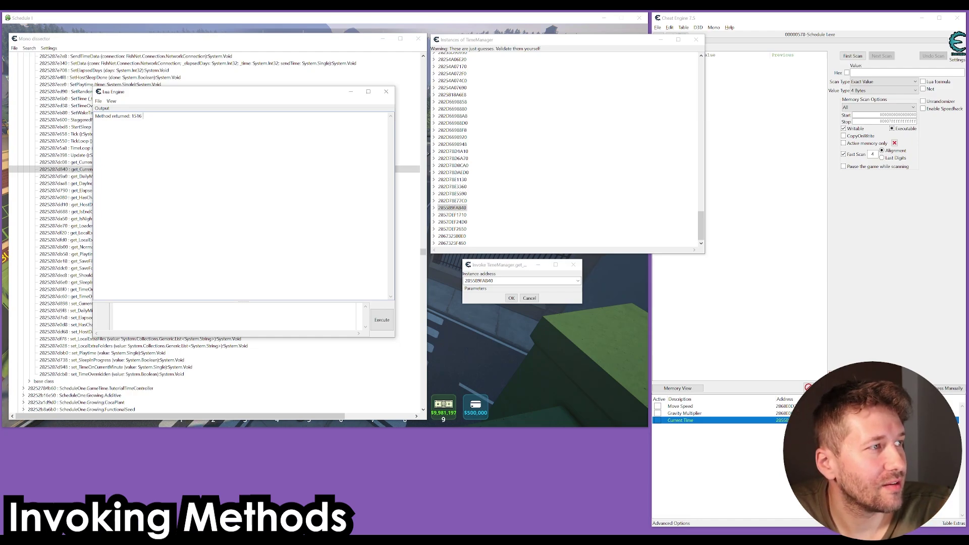
key("shift+Left")
key("shift+Left")
key("shift+Left")
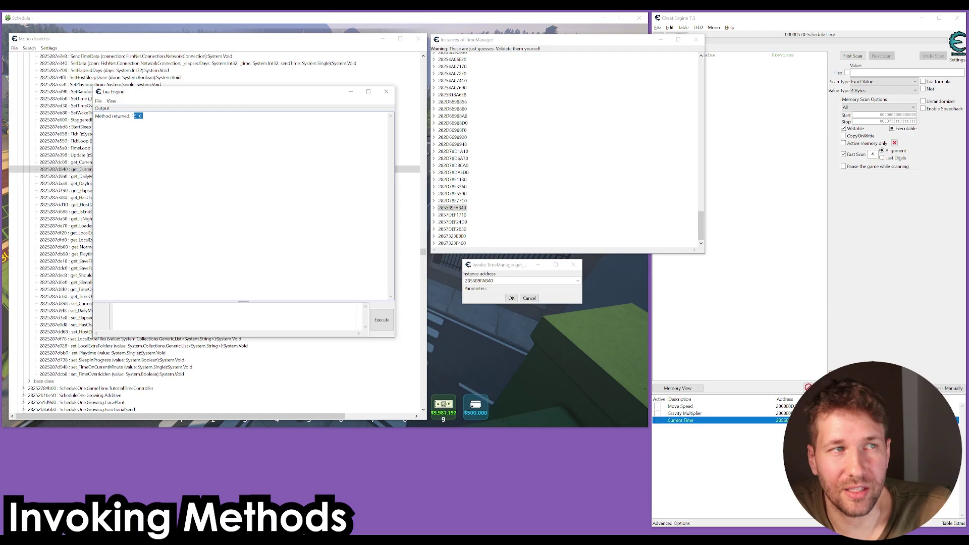
key("Right")
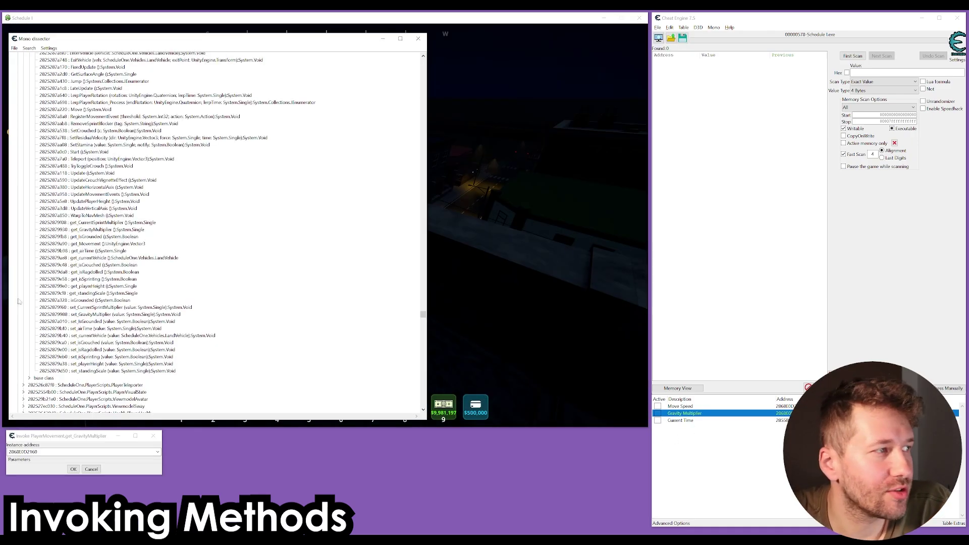
left_click(128, 265)
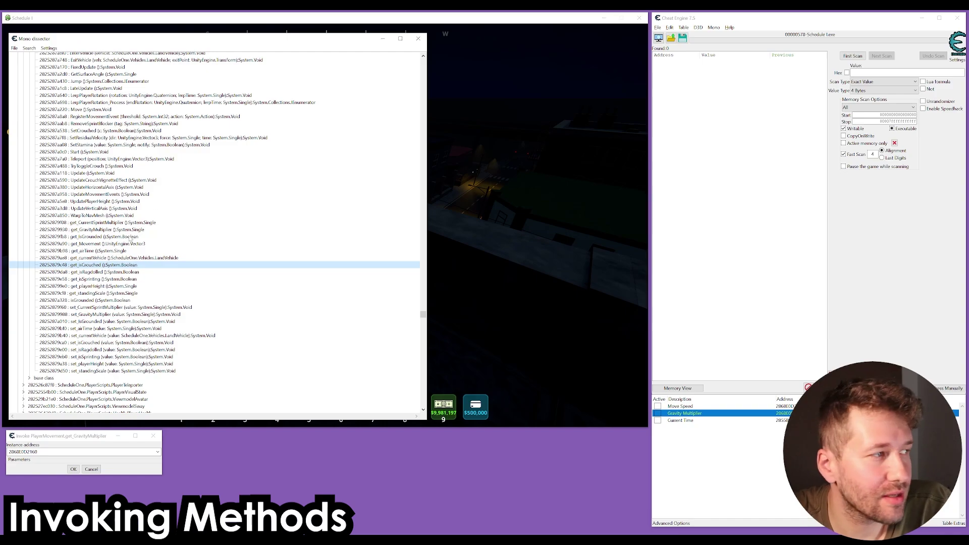
left_click(114, 251)
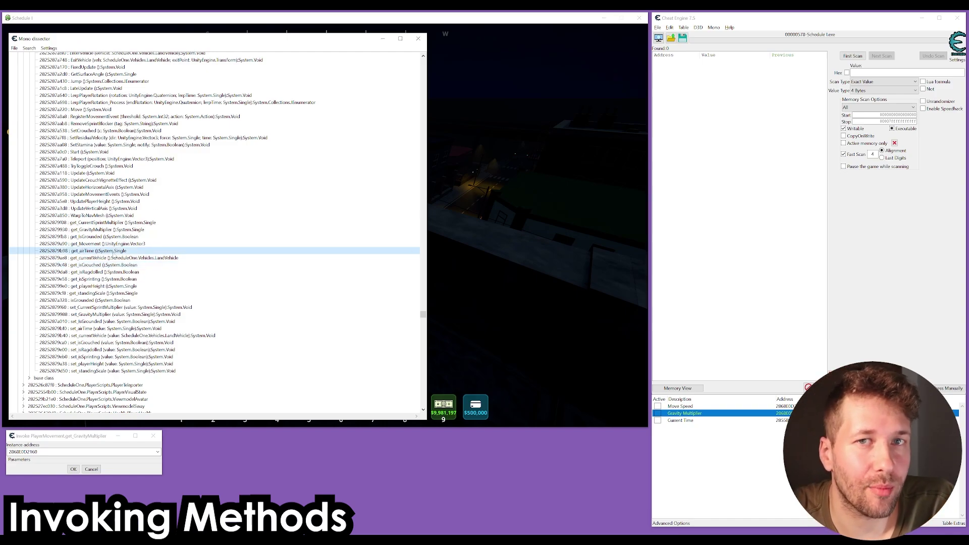
left_click(90, 301)
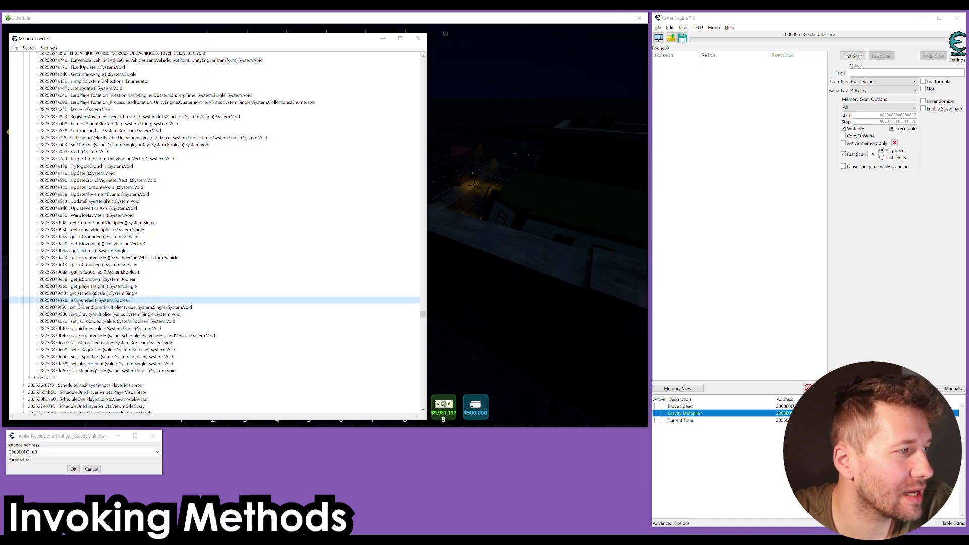
left_click(94, 315)
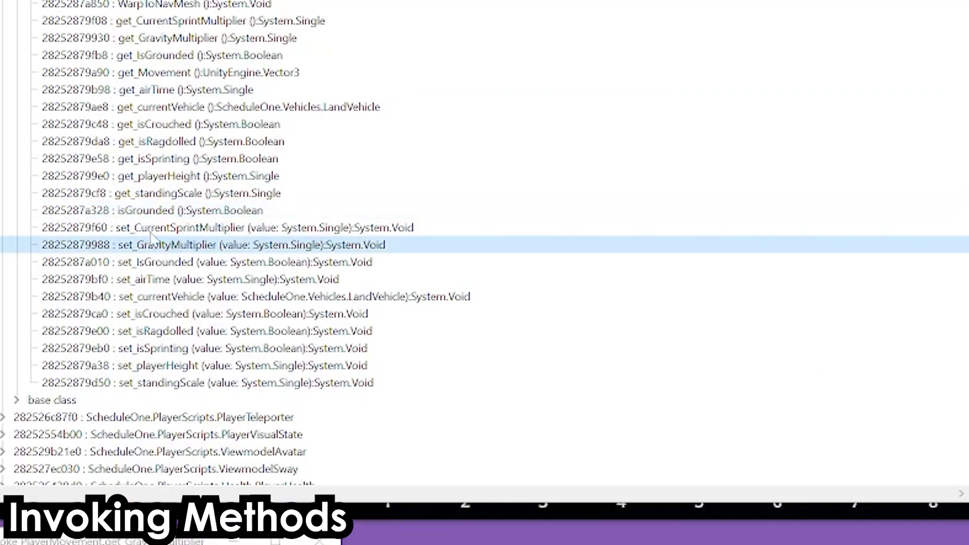
left_click(207, 230)
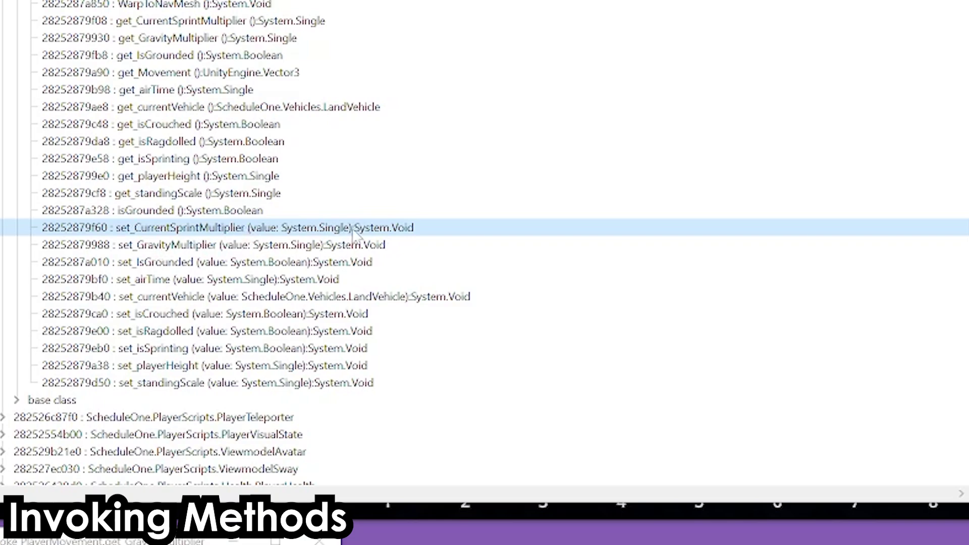
left_click(227, 245)
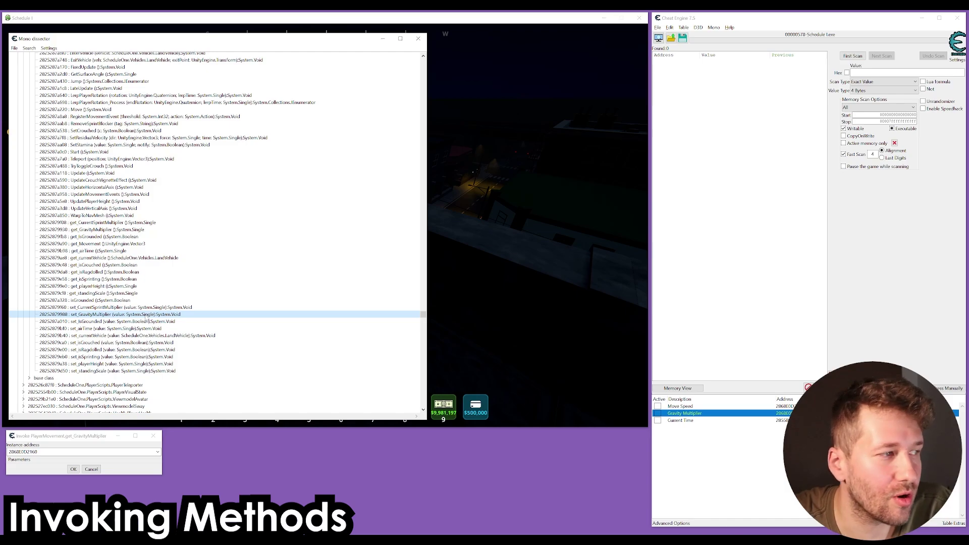
Prepare a set_GravityMultiplier call on instance 2868E0D2160 with value 1.555, beside the get dialog
right_click(146, 317)
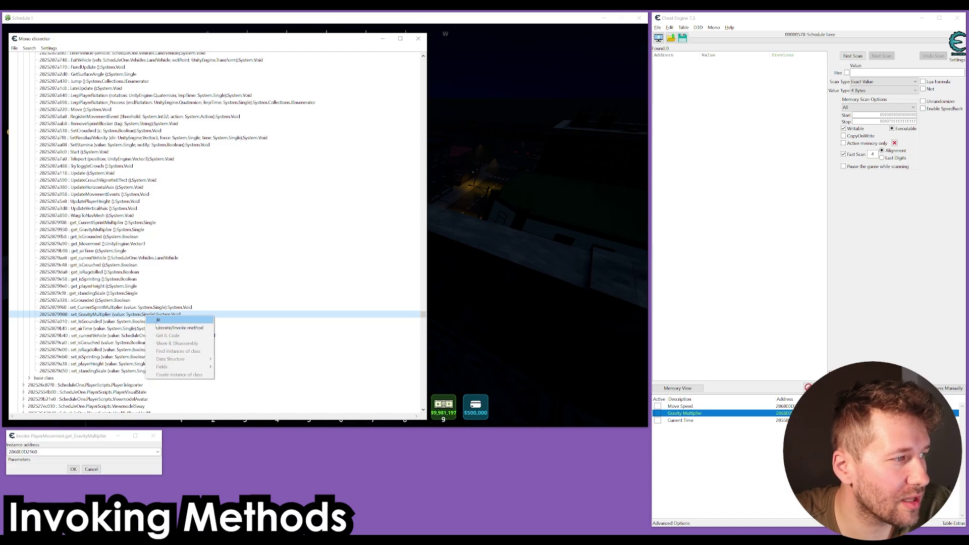
left_click(158, 328)
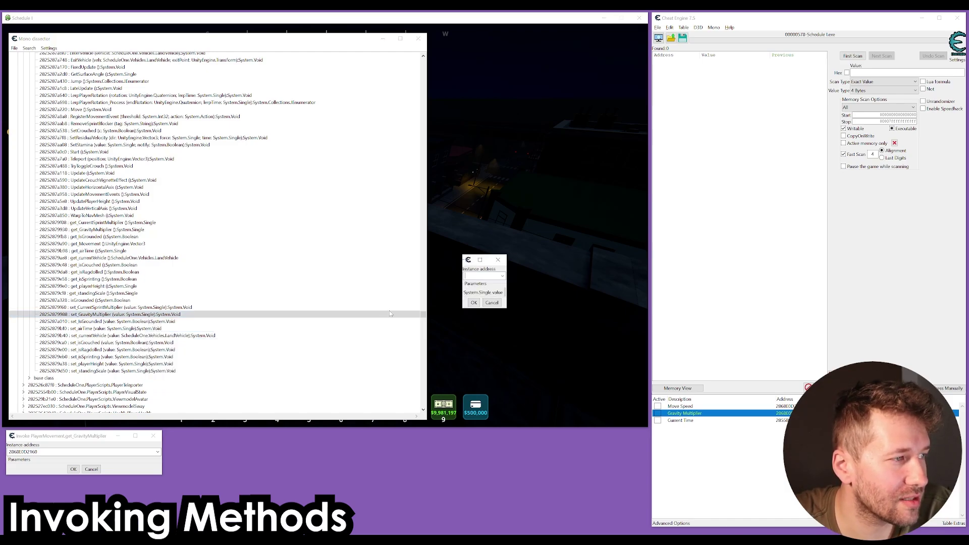
left_click_drag(508, 292, 677, 291)
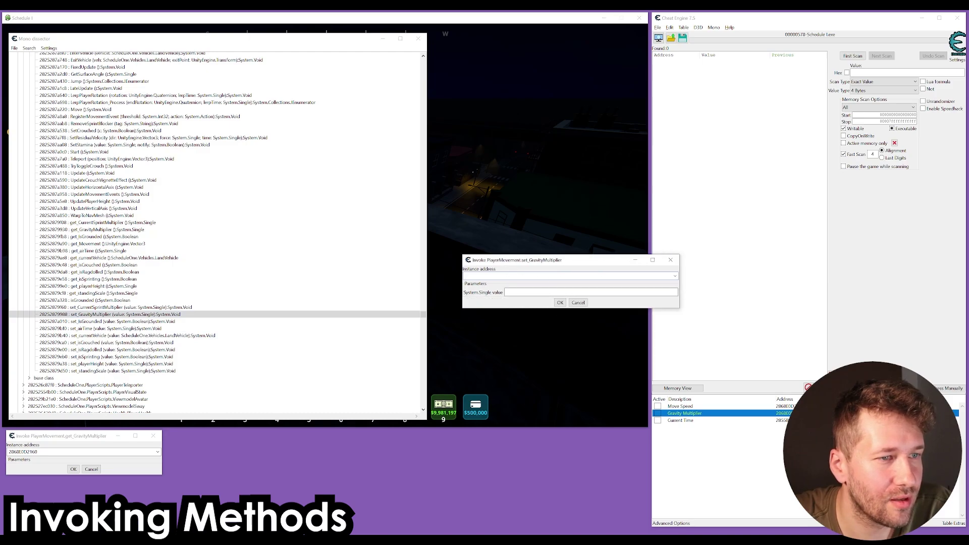
right_click(580, 276)
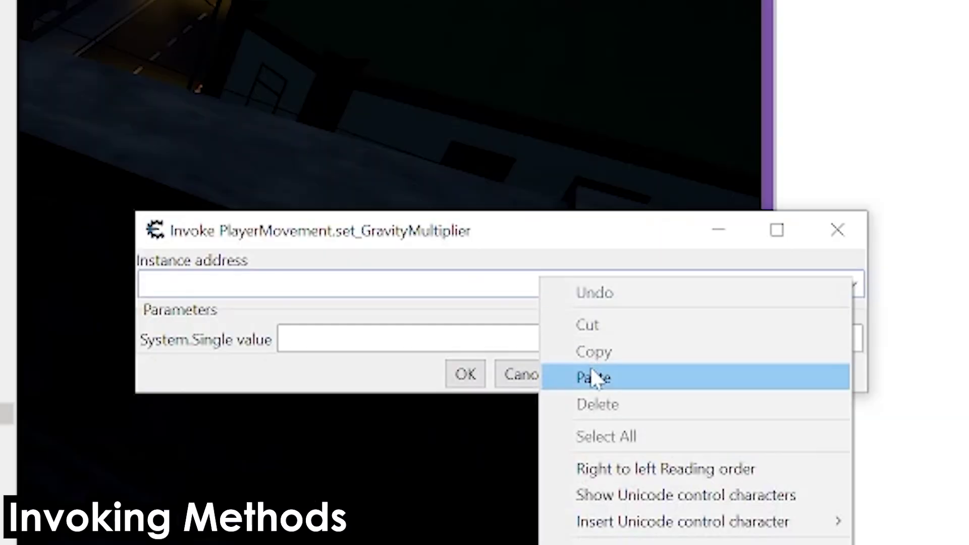
left_click(592, 376)
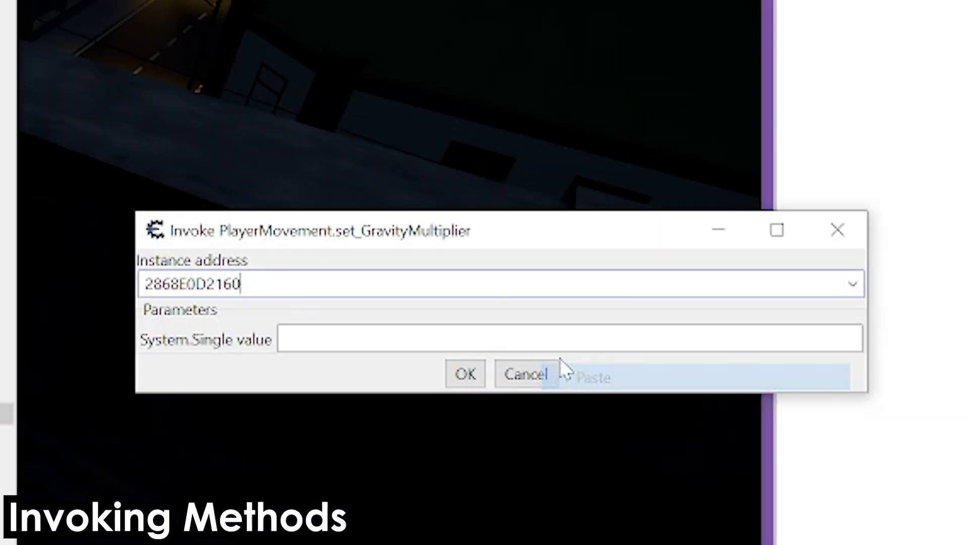
key("Tab")
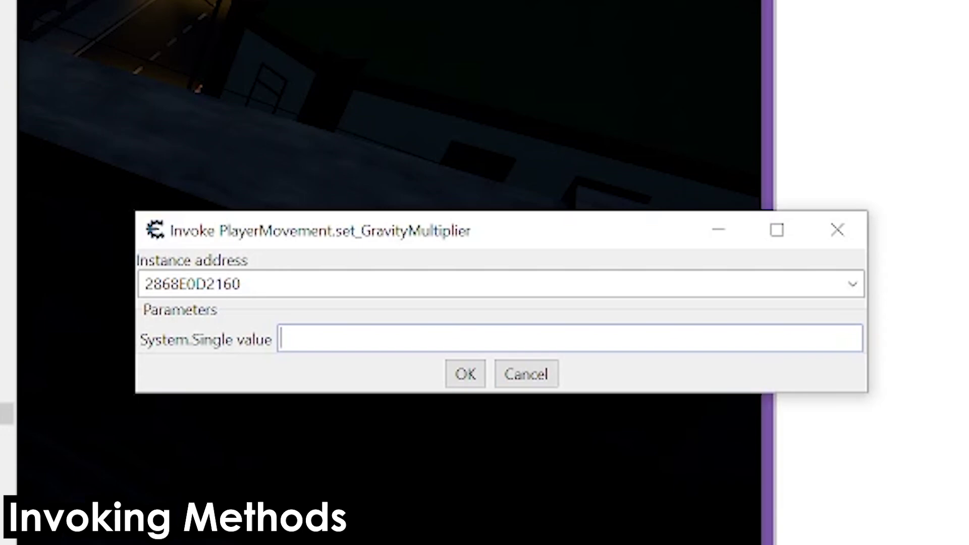
type("1.555")
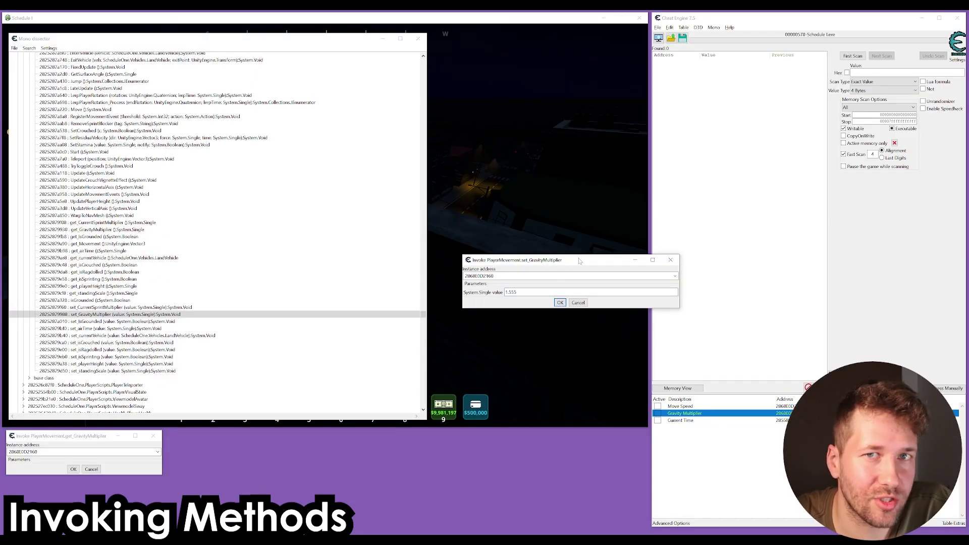
left_click_drag(579, 260, 282, 436)
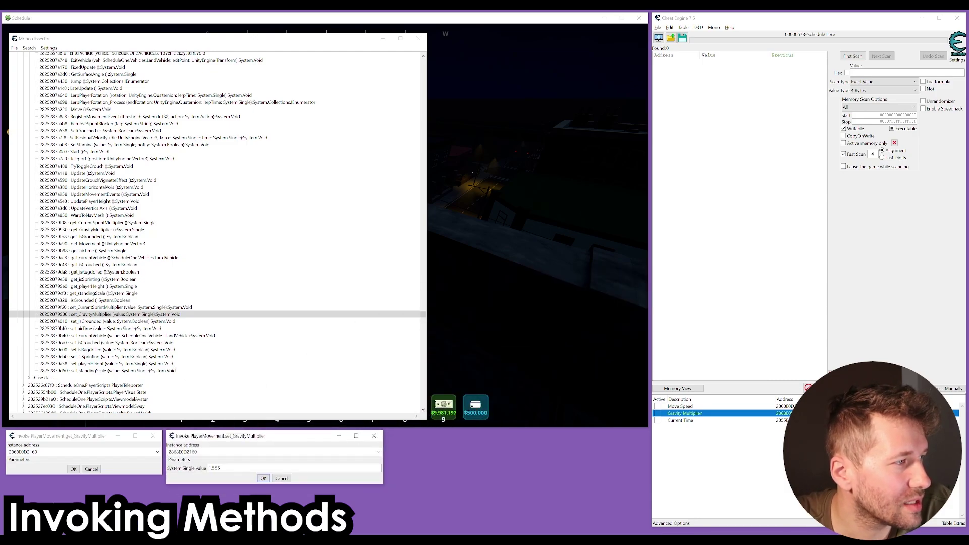
Call get_GravityMultiplier and confirm it returns about 1.555 (1.5549999475479)
left_click(81, 266)
left_click(77, 230)
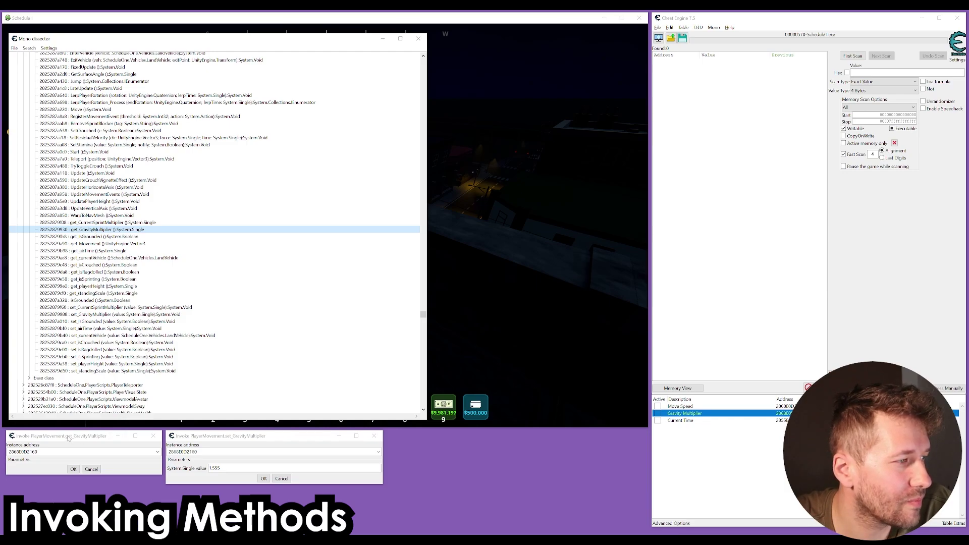
left_click_drag(70, 439, 522, 240)
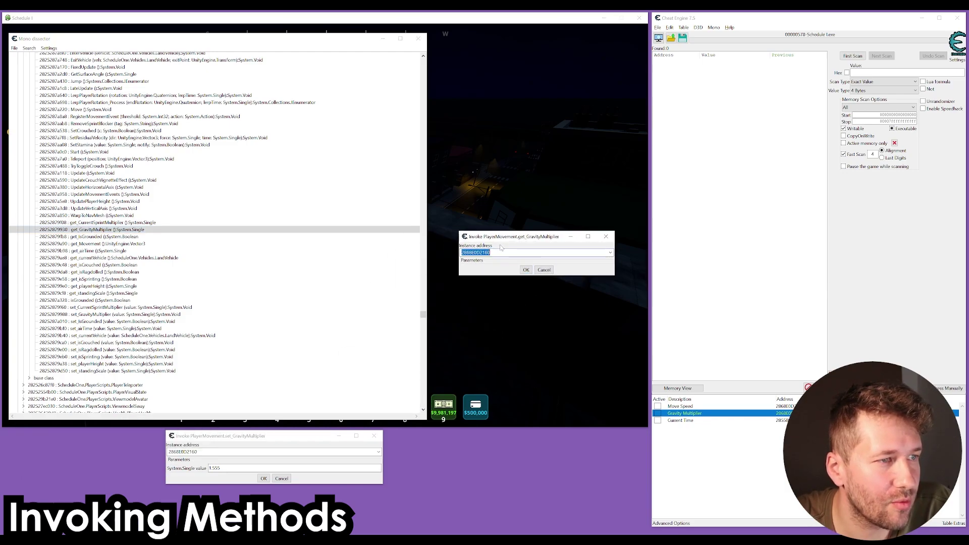
left_click(492, 253)
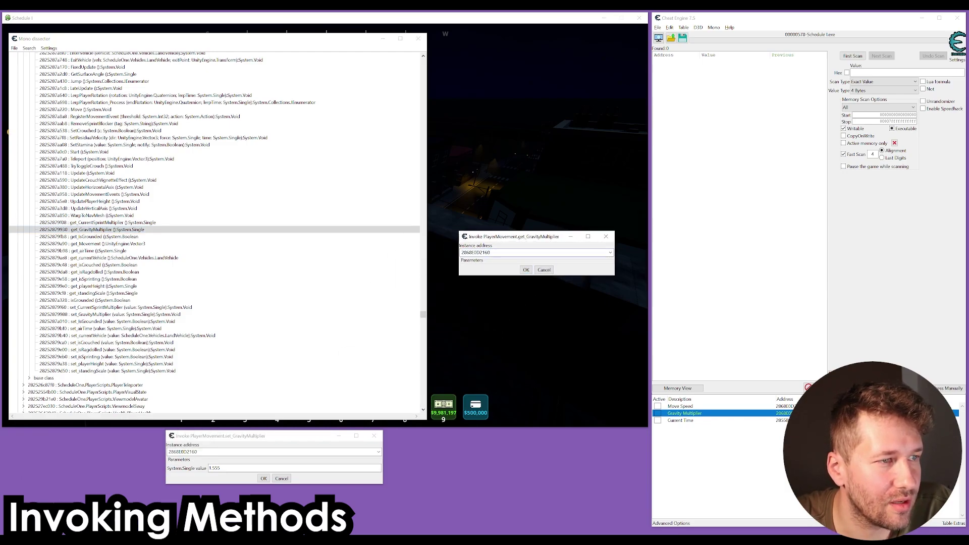
left_click(526, 270)
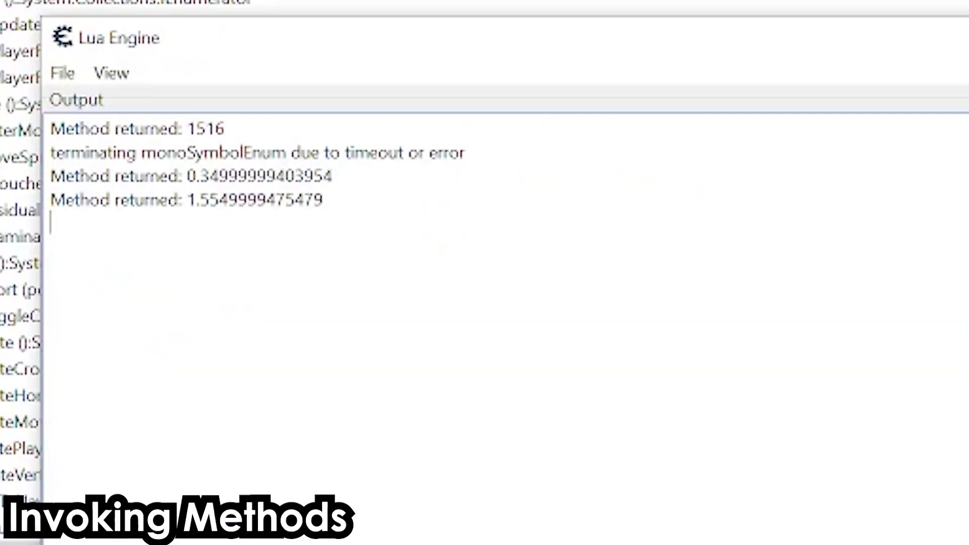
left_click(144, 135)
left_click_drag(127, 135, 94, 135)
left_click(150, 135)
left_click_drag(188, 199, 328, 200)
left_click(282, 199)
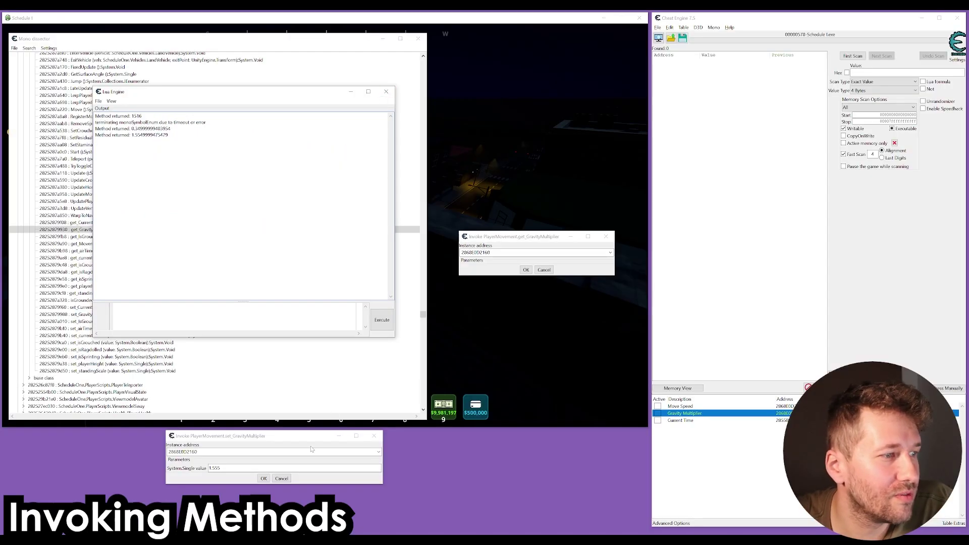
Set the gravity multiplier to 1.988 and read 1.988 back with get_GravityMultiplier
left_click_drag(307, 437, 570, 171)
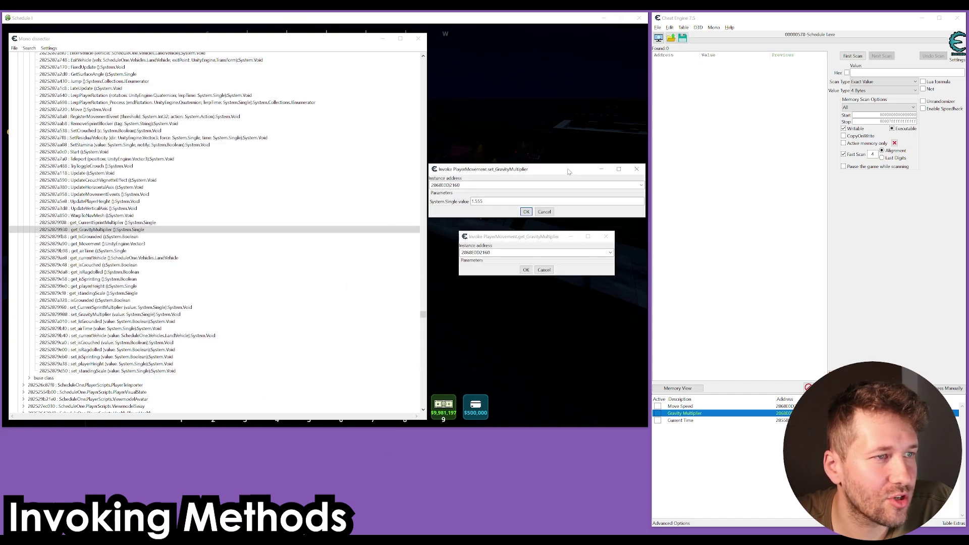
double_click(478, 202)
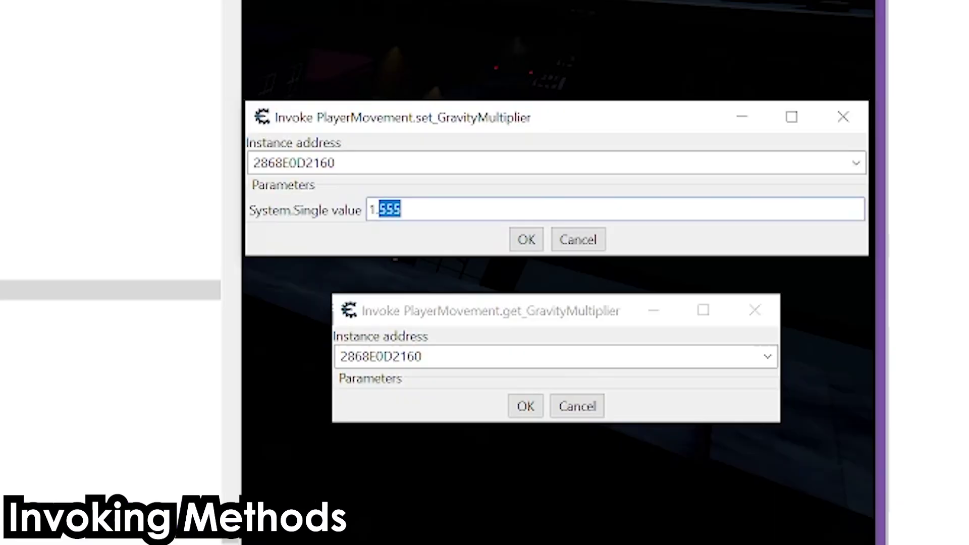
type("988")
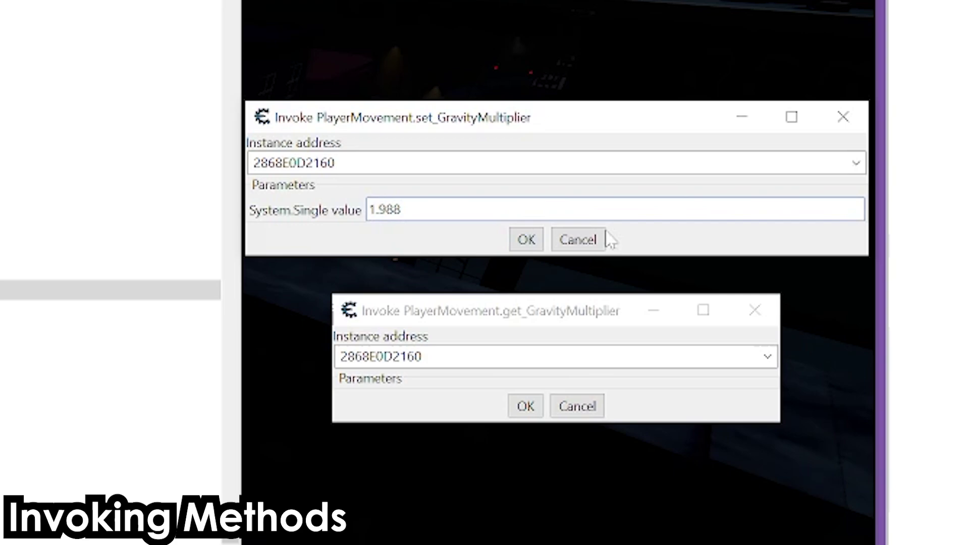
left_click(525, 243)
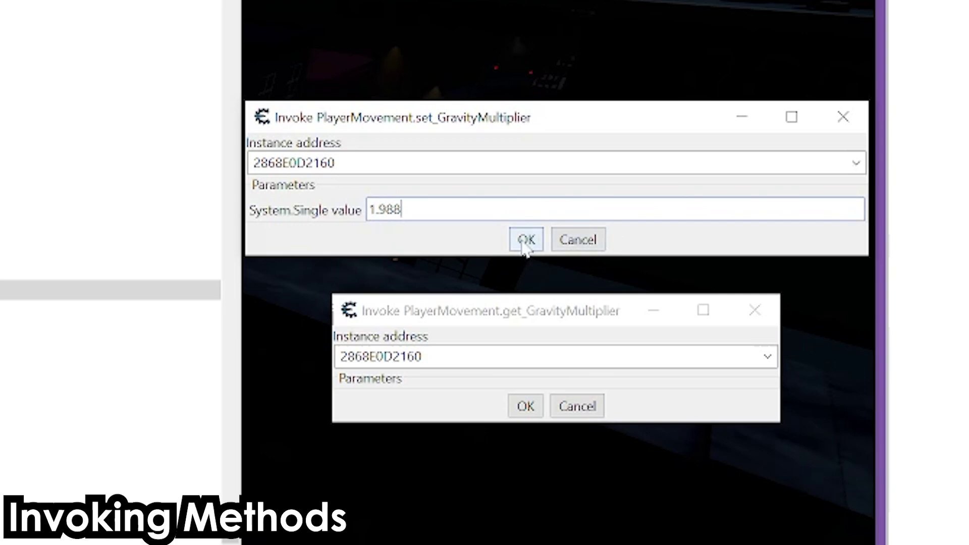
left_click(525, 407)
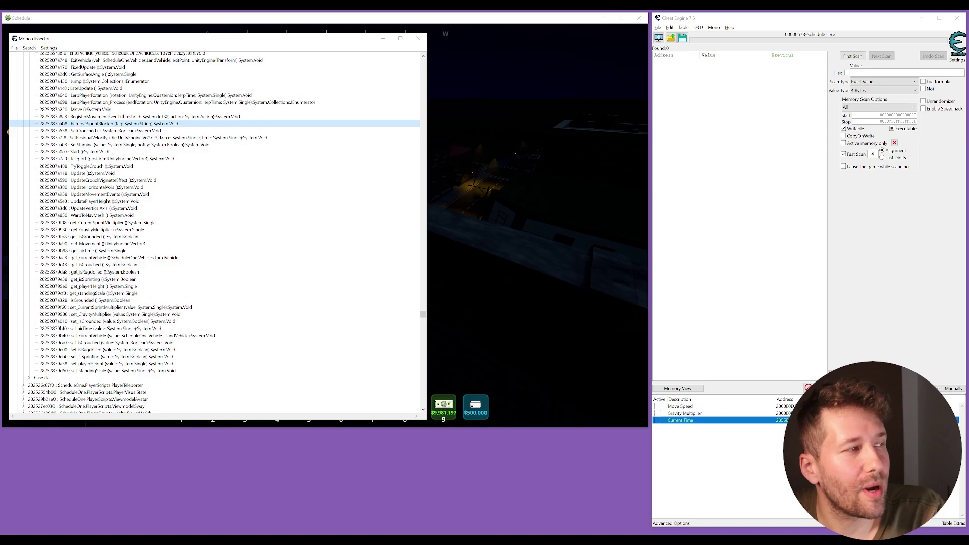
Look over PlayerMovement's fields such as canMove, collapse them, and scroll down to MoneyManager
scroll(149, 133, "up", 10)
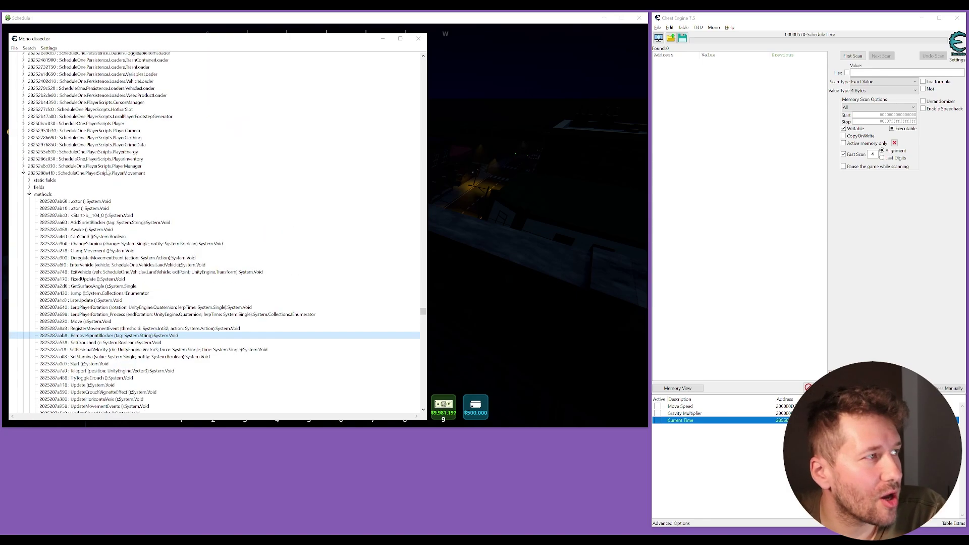
left_click(29, 187)
scroll(72, 194, "down", 4)
left_click(83, 137)
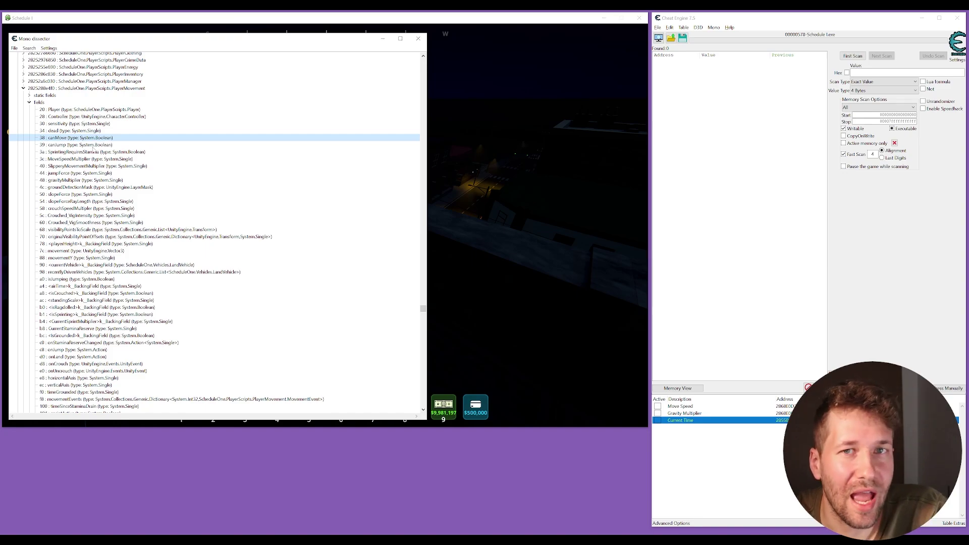
left_click(30, 102)
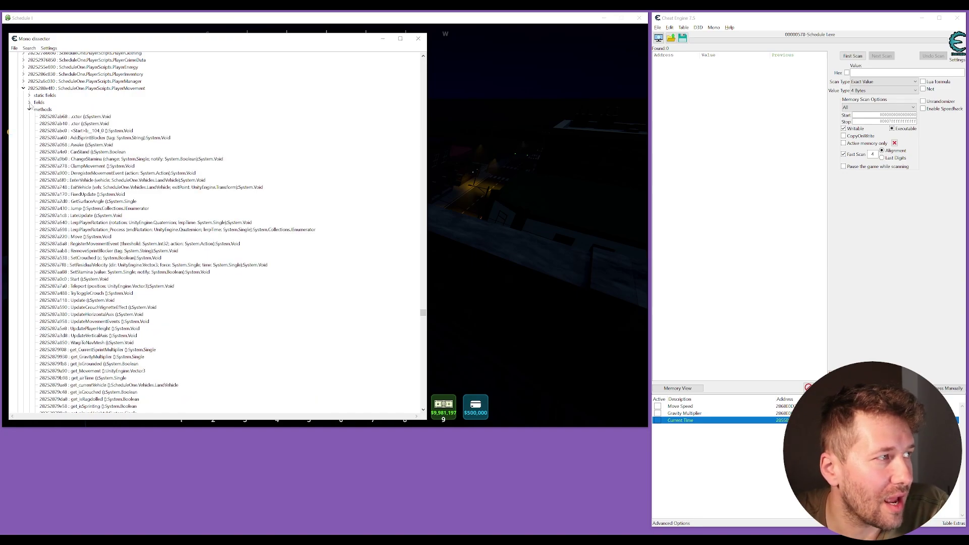
left_click(58, 120)
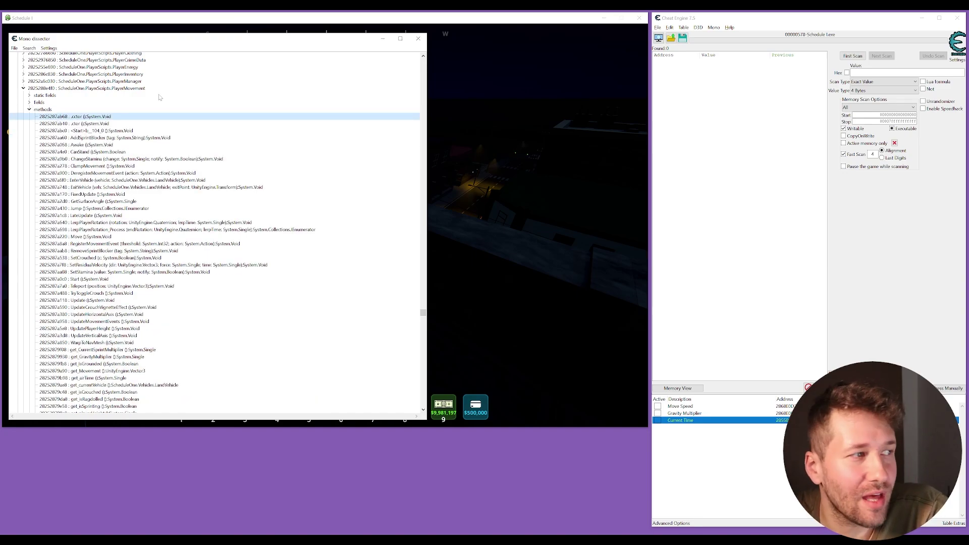
scroll(136, 216, "down", 4)
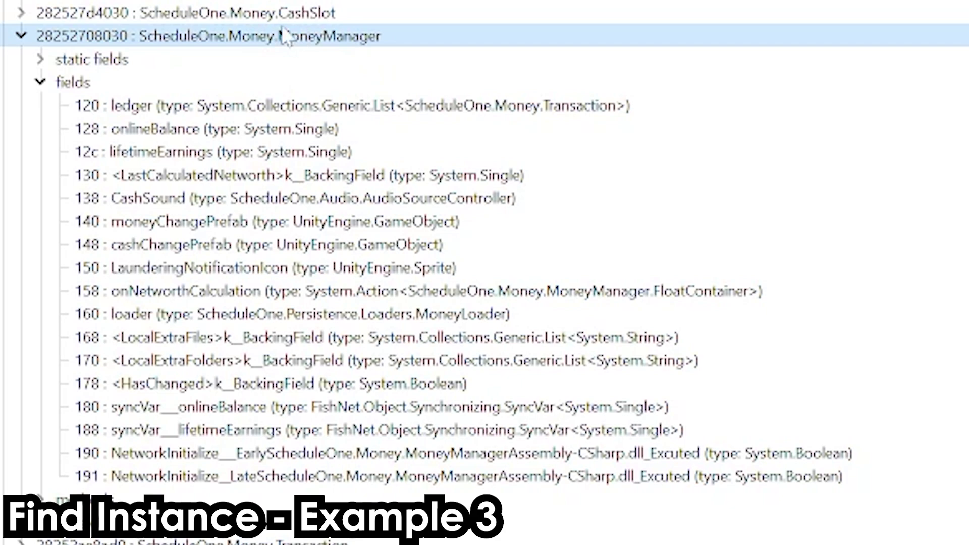
Note MoneyManager's onlineBalance field at offset 128 and find all MoneyManager instances
left_click(68, 81)
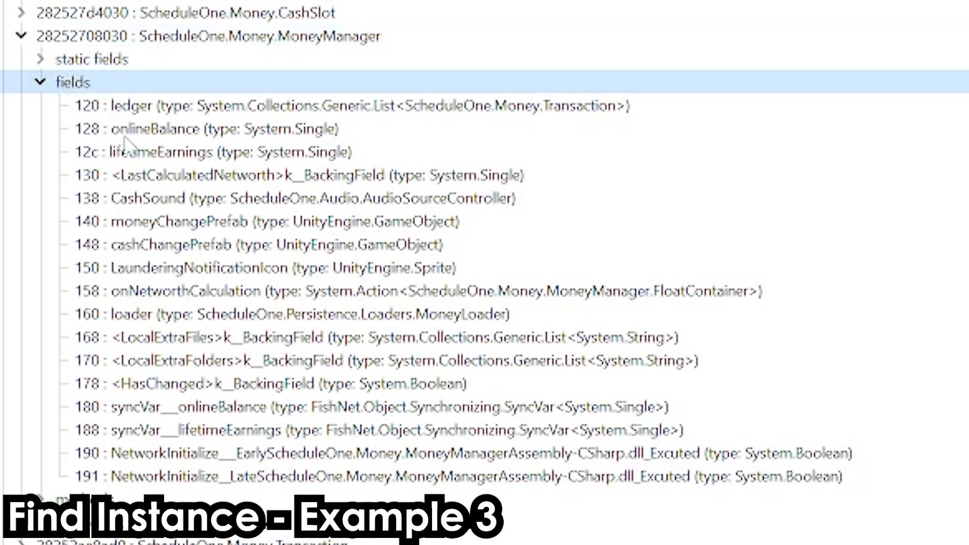
left_click(159, 133)
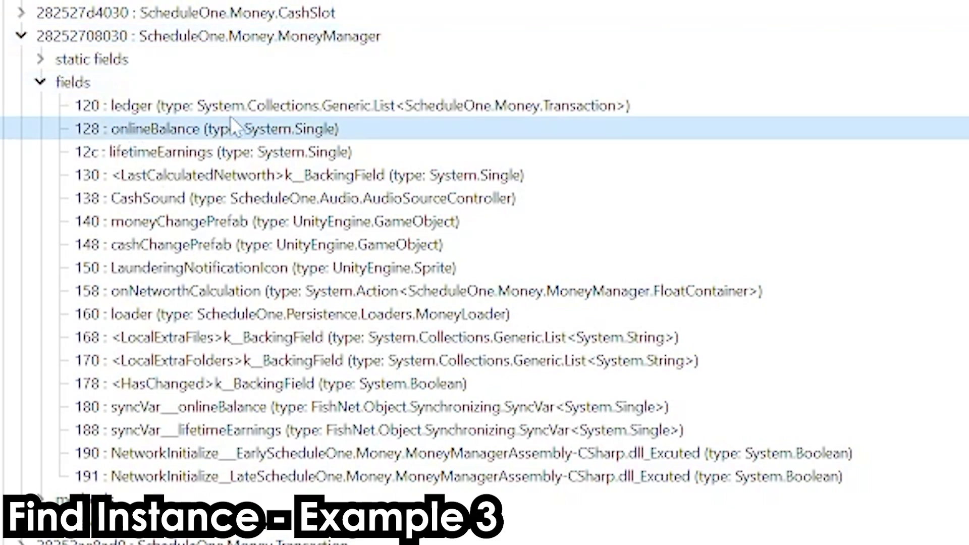
left_click(213, 42)
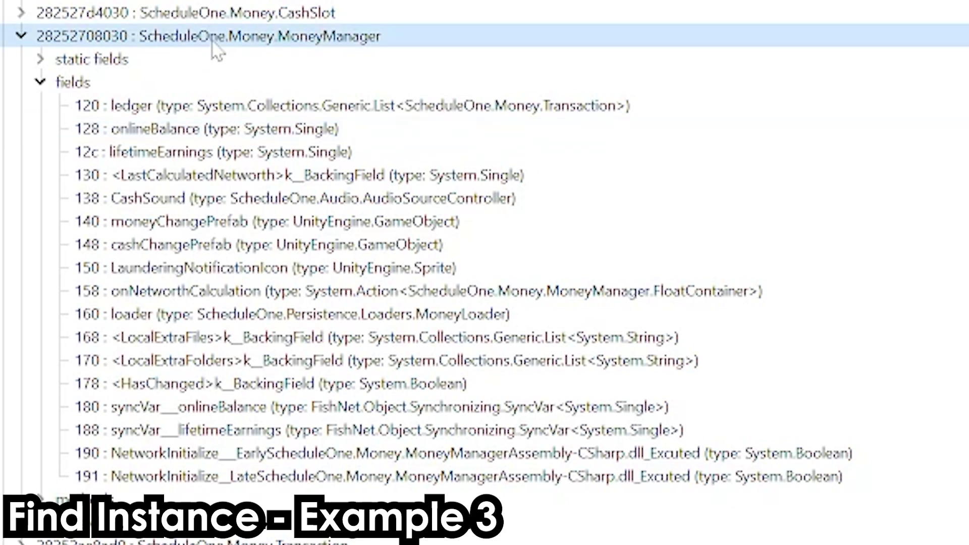
right_click(343, 39)
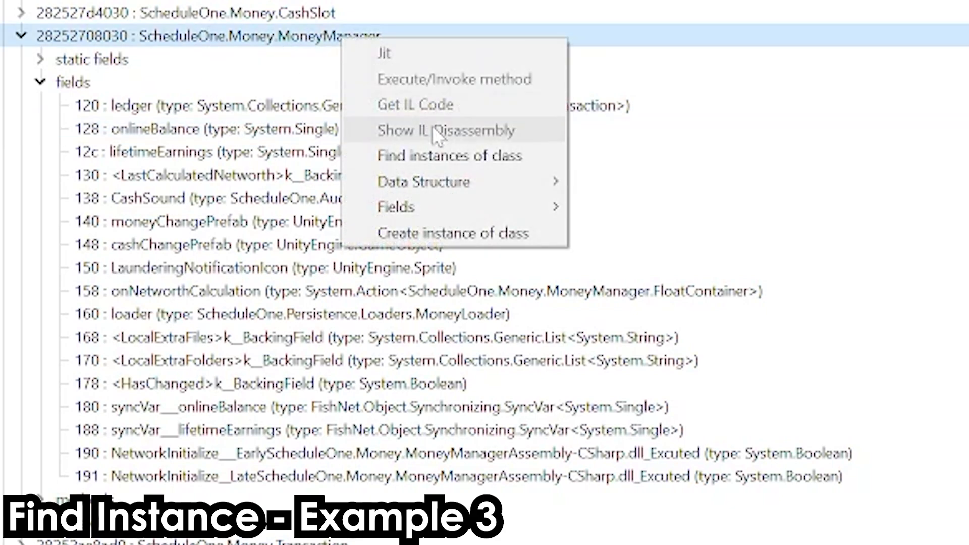
left_click(448, 160)
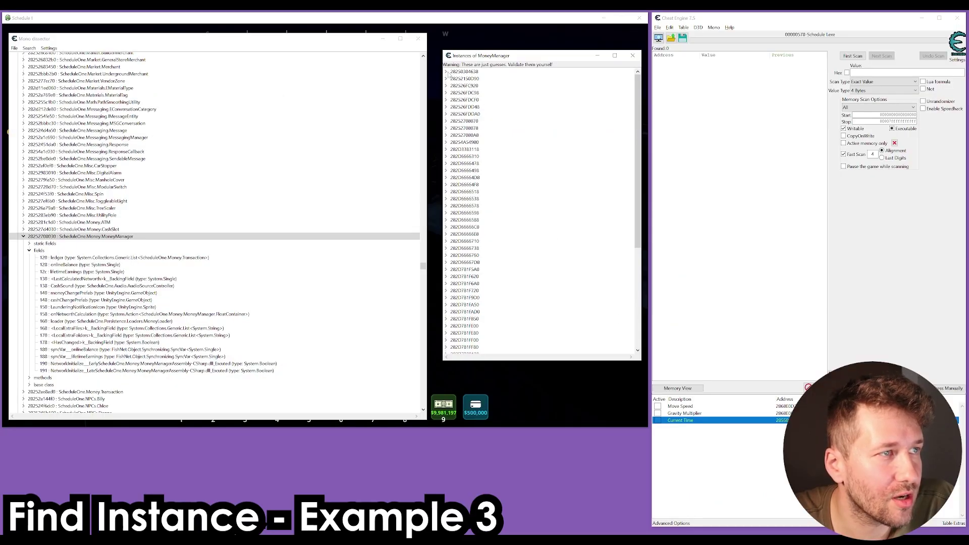
Expand instance 2855B8161C0, confirm onlineBalance is 500000, and copy its address
left_click(61, 265)
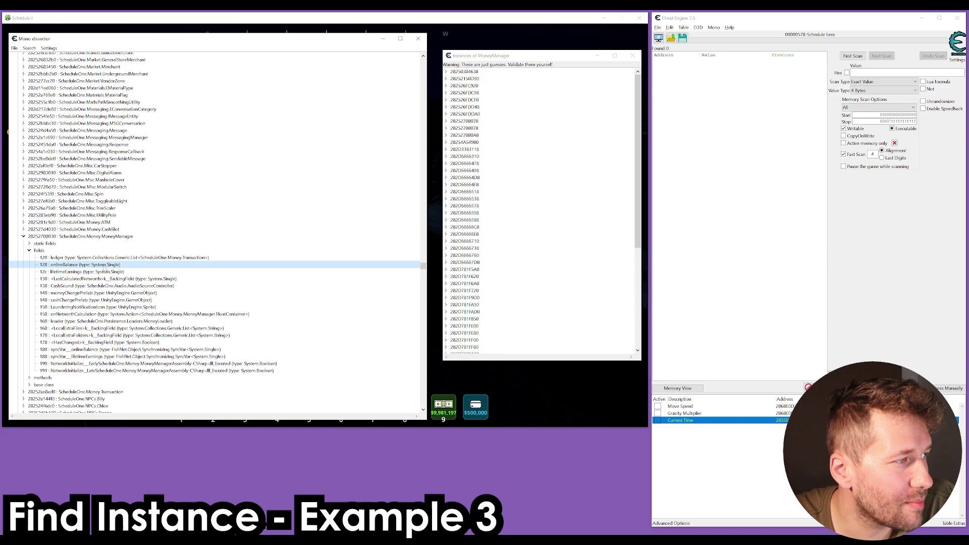
left_click(224, 286)
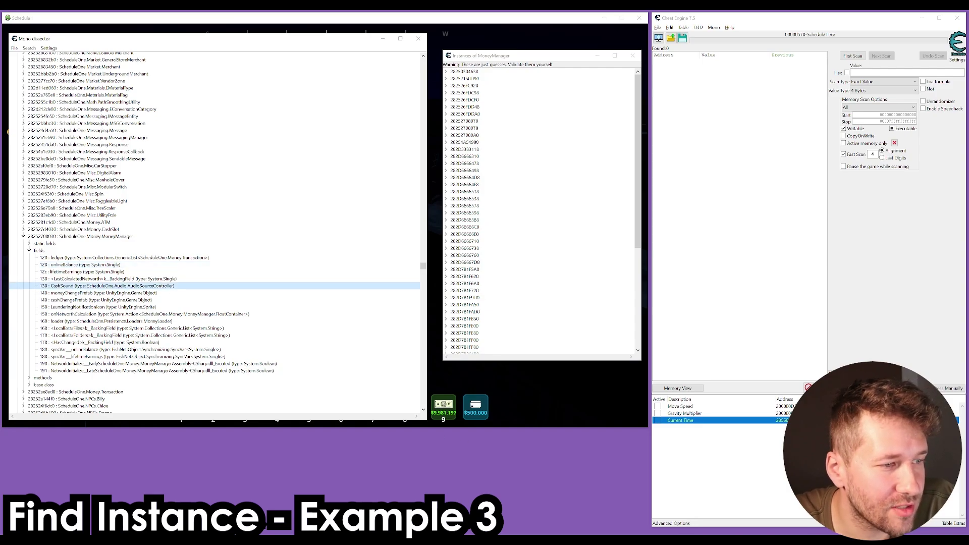
scroll(469, 319, "down", 7)
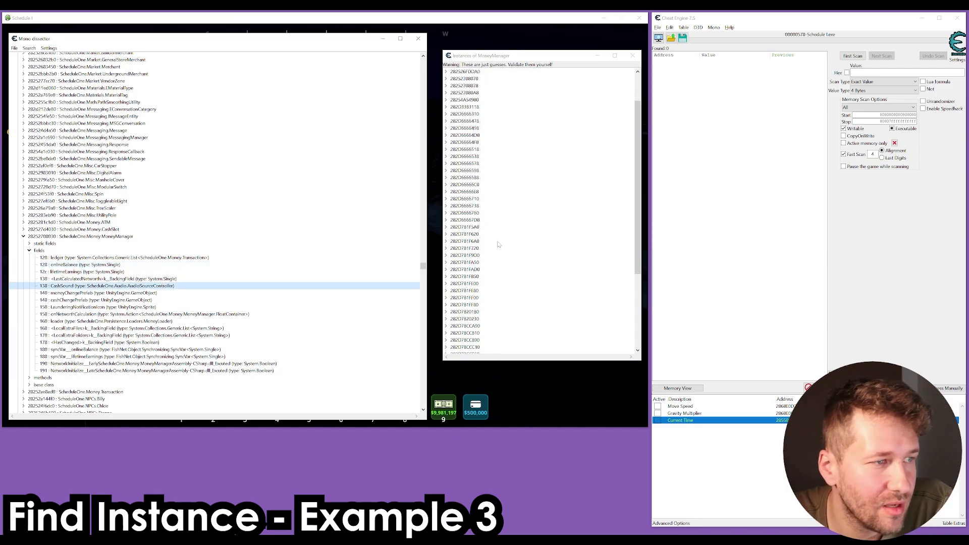
double_click(453, 352)
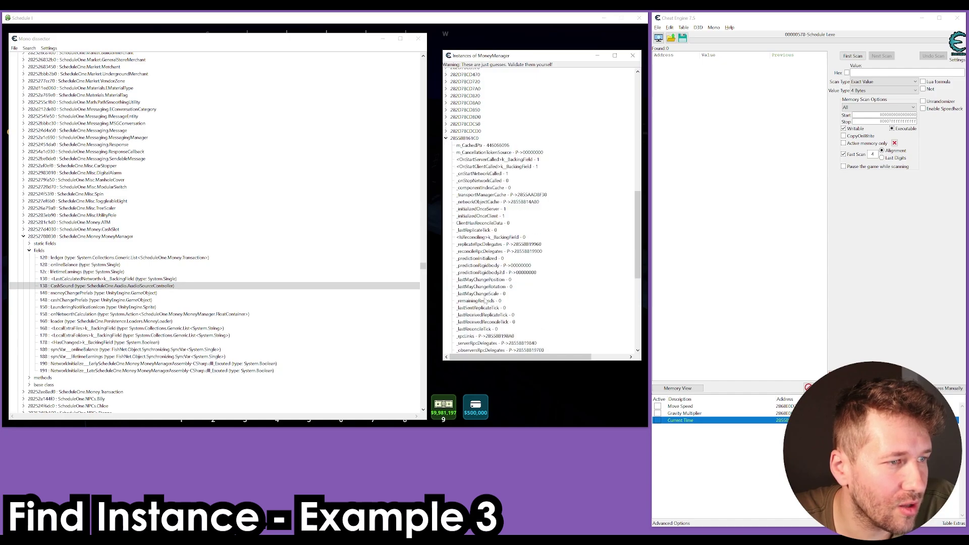
scroll(510, 285, "down", 2)
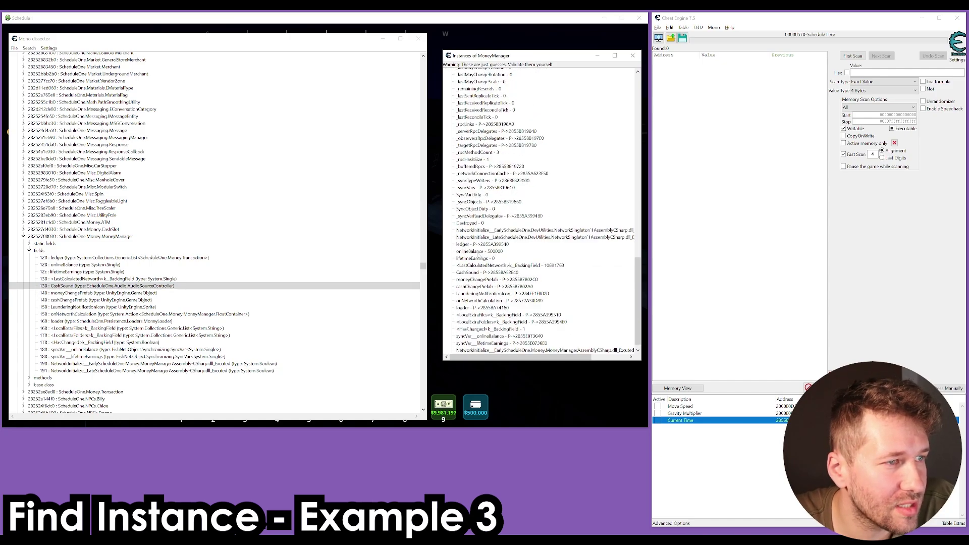
left_click(477, 252)
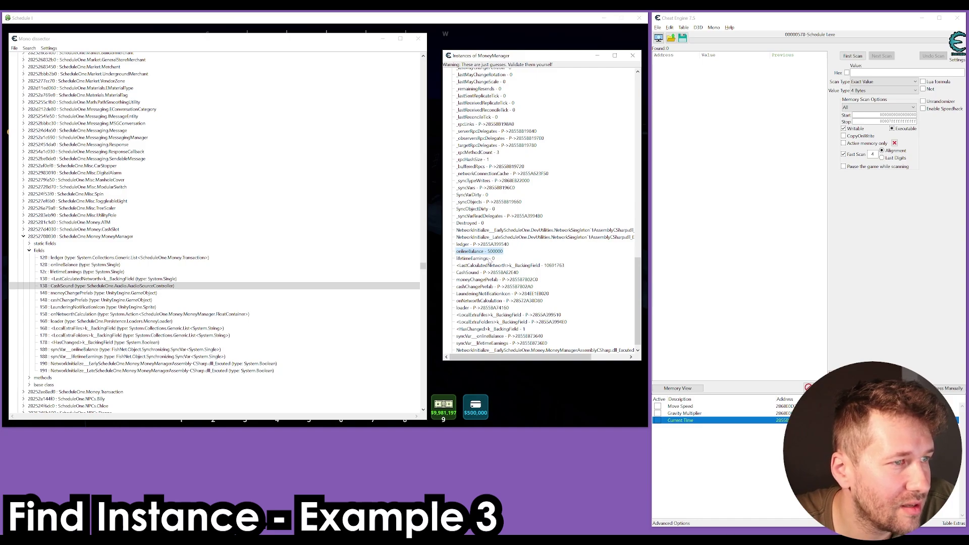
scroll(489, 260, "up", 10)
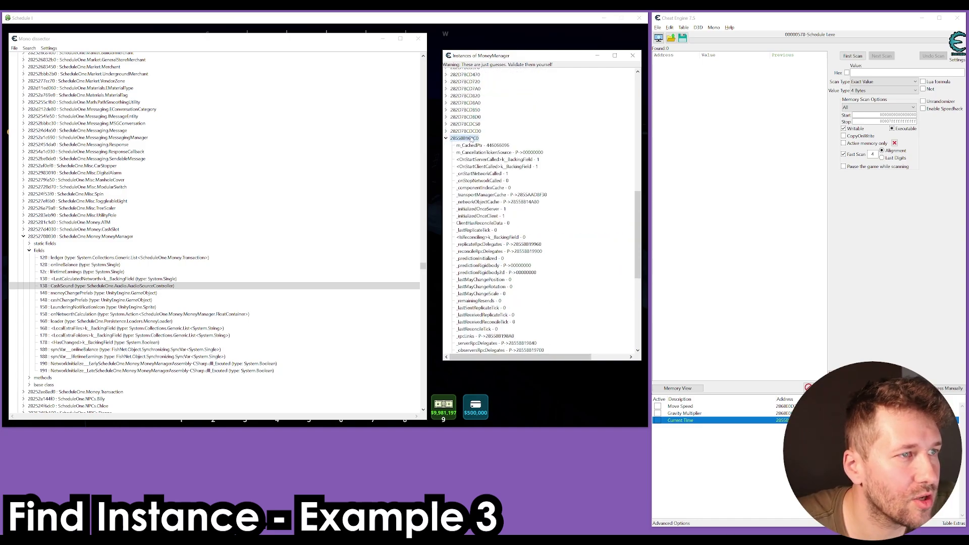
right_click(473, 139)
left_click(492, 142)
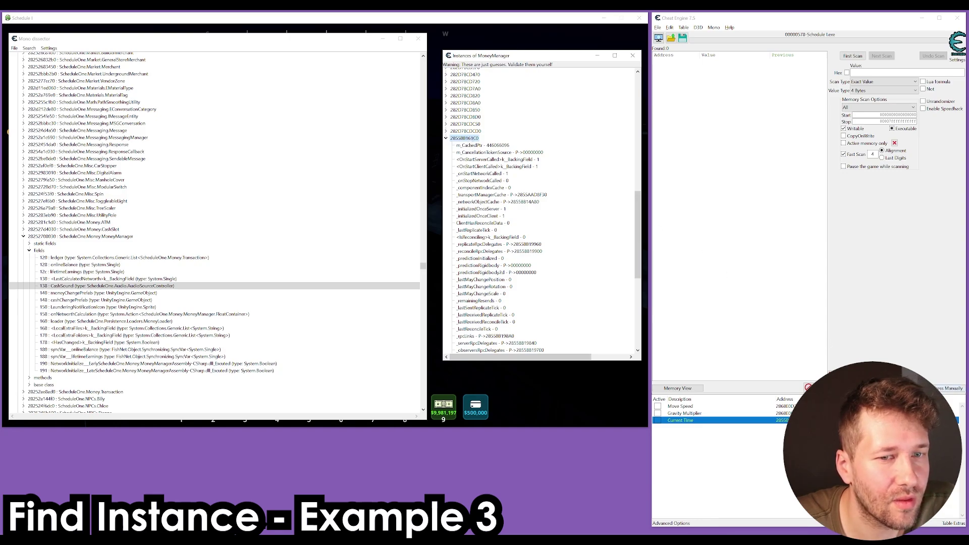
Add 2855B8161C0+128 as a Float entry and set its value to 9999999
left_click(949, 389)
key("ctrl+v")
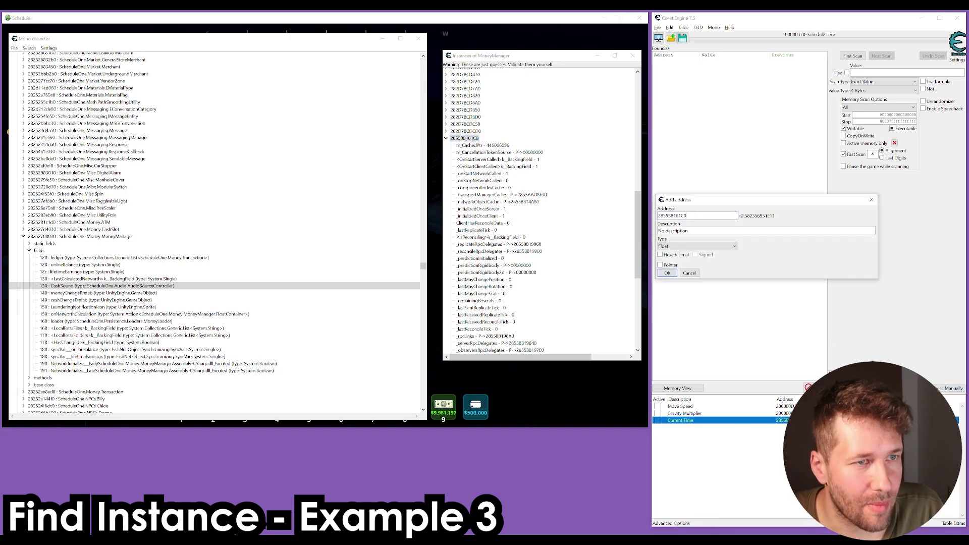
type("+")
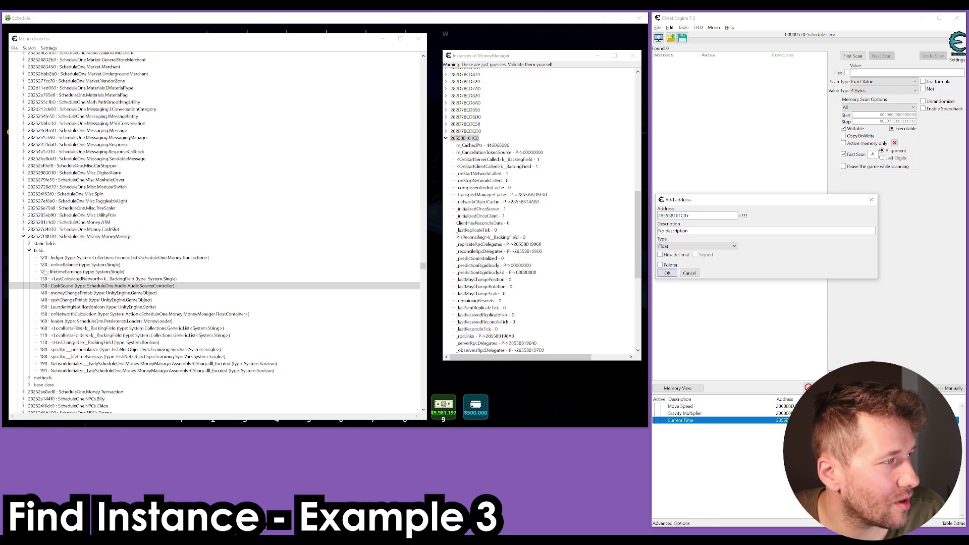
type("128")
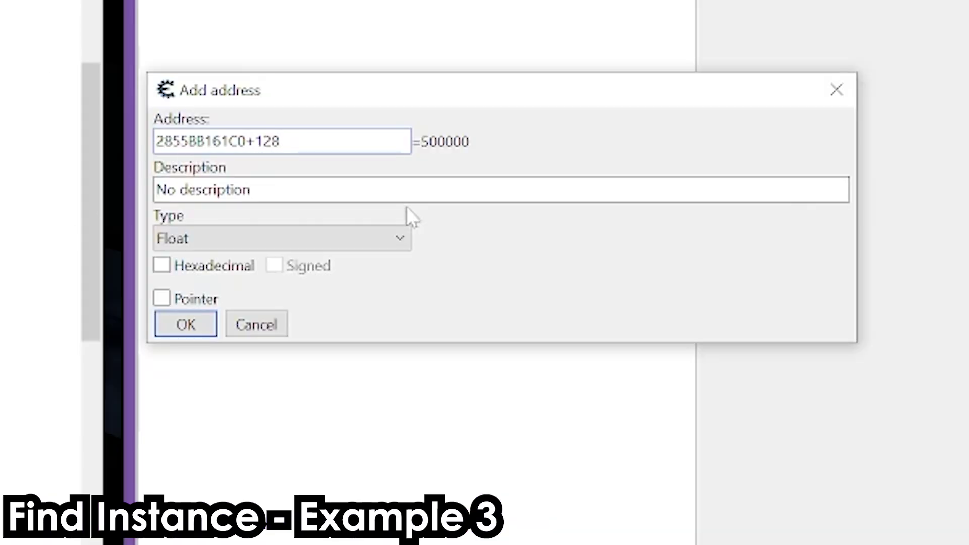
key("shift+Left")
key("shift+Left")
key("shift+Left")
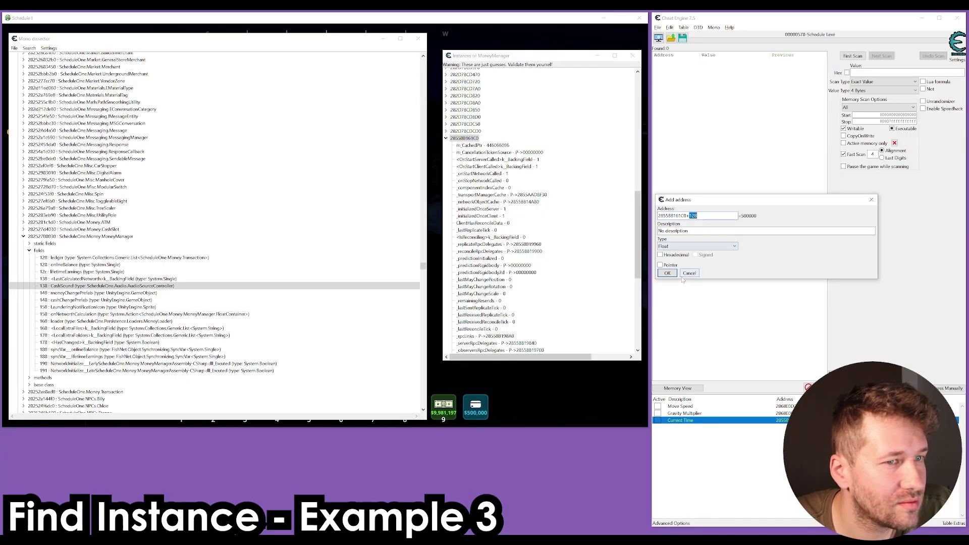
left_click(667, 273)
double_click(774, 428)
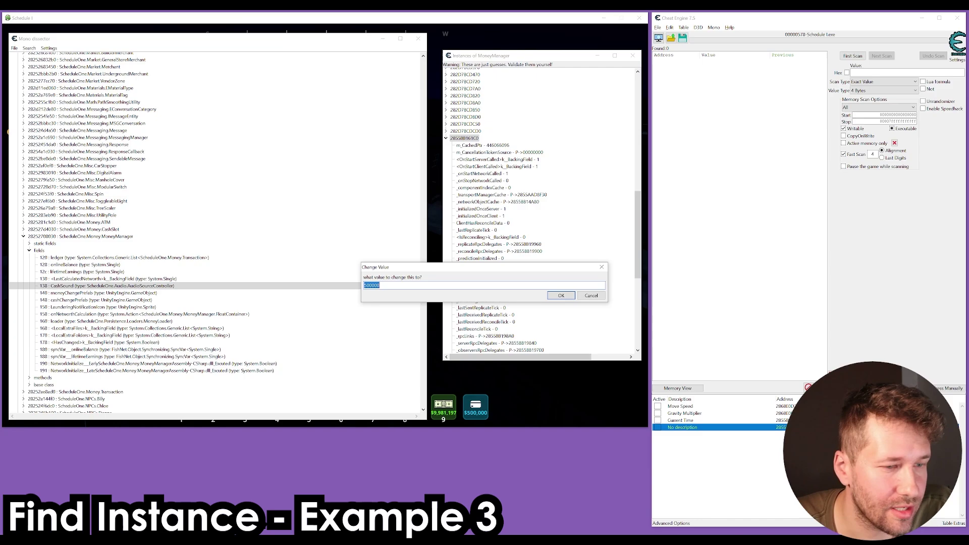
type("9999999")
key("Return")
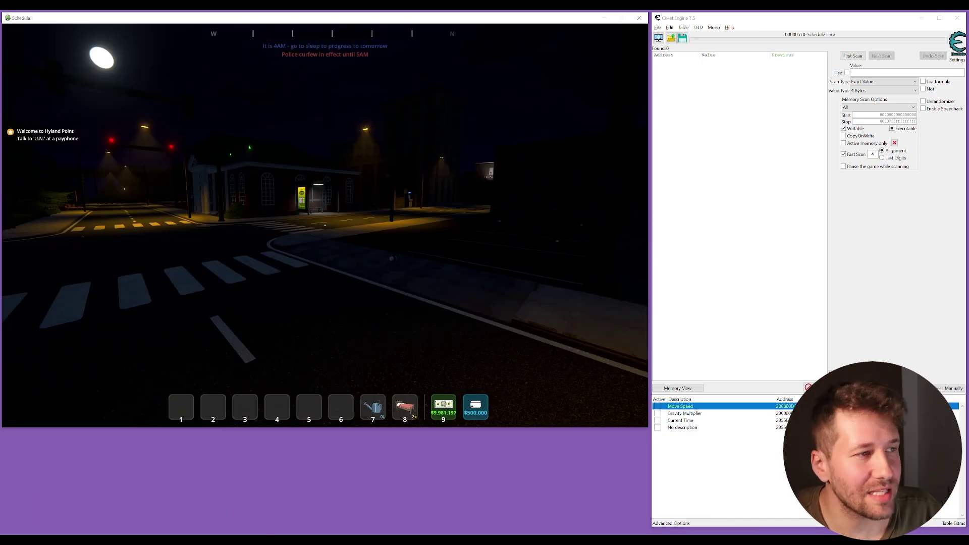
Walk the player to the ATM and open it to view the online balance
key("w")
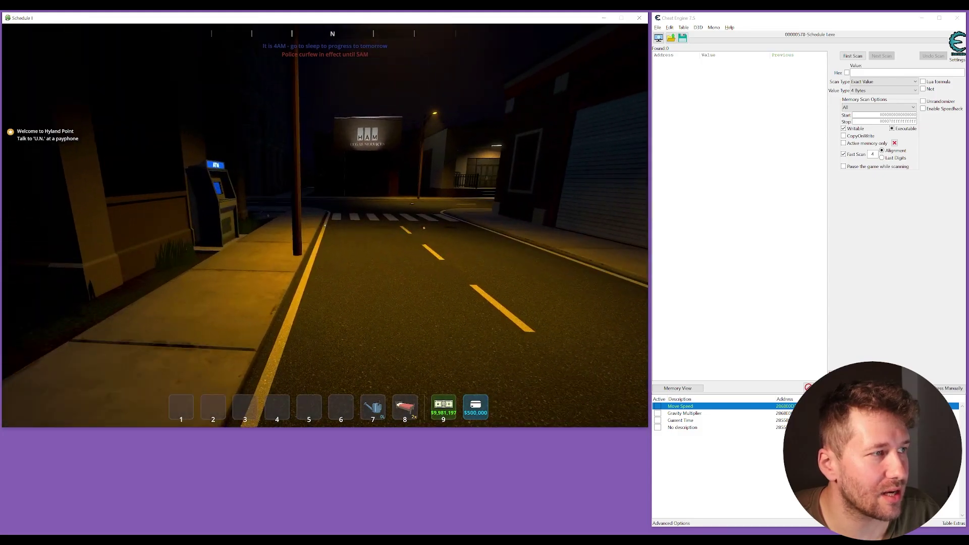
key("w")
key("e")
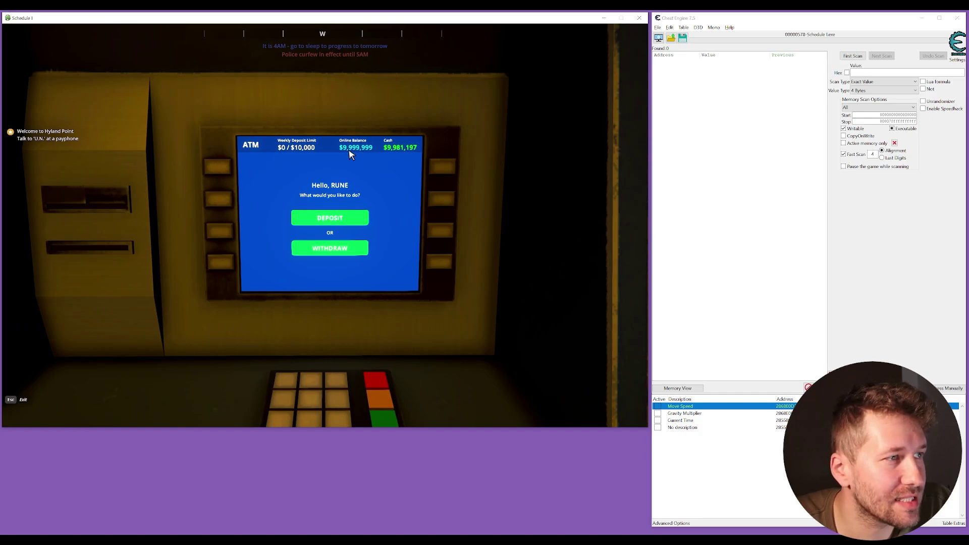
Change the online balance entry to 456465456 and return to the game's ATM
key("alt+Tab")
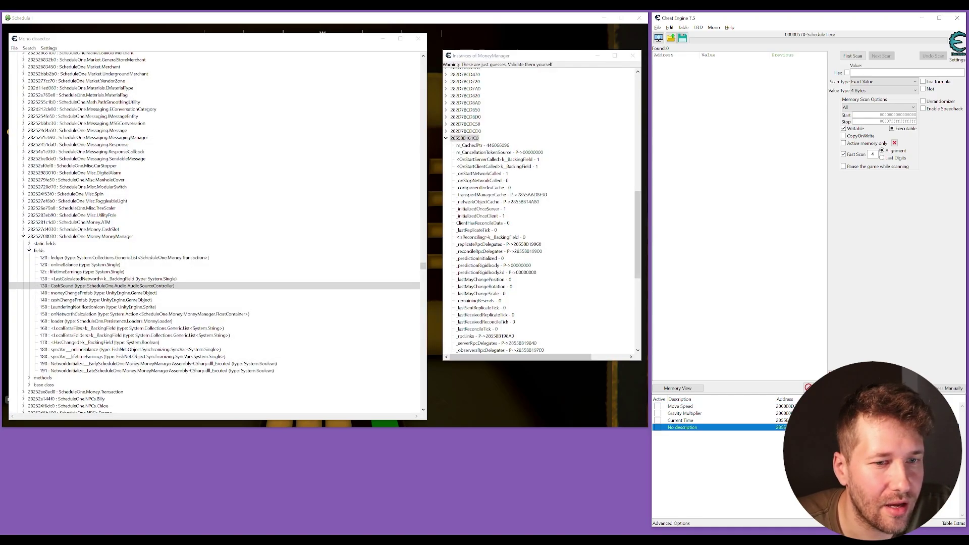
key("Return")
type("456465456")
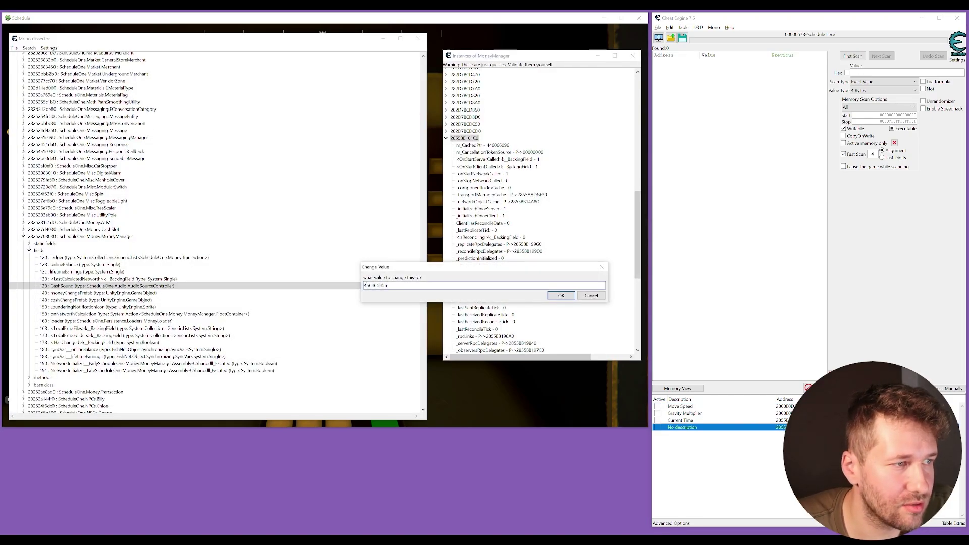
left_click(558, 295)
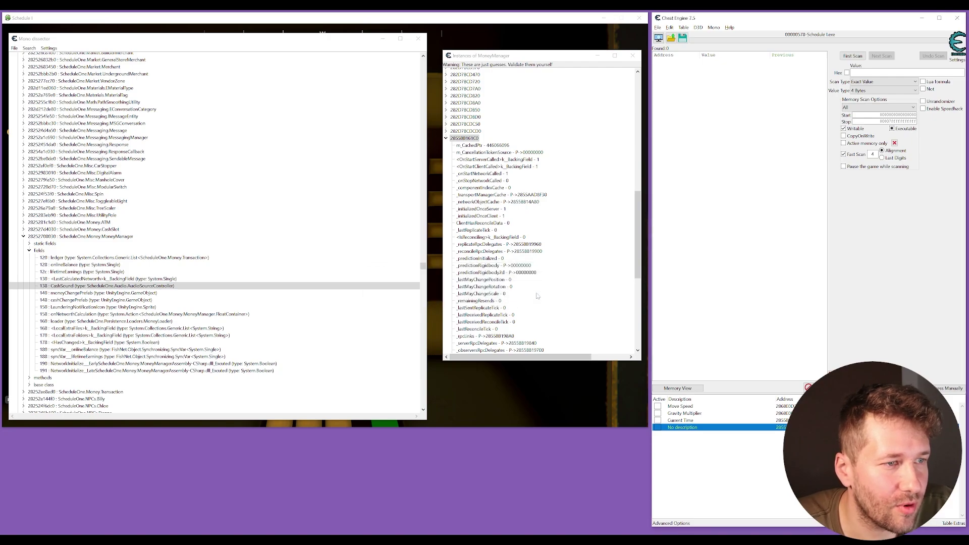
left_click(438, 262)
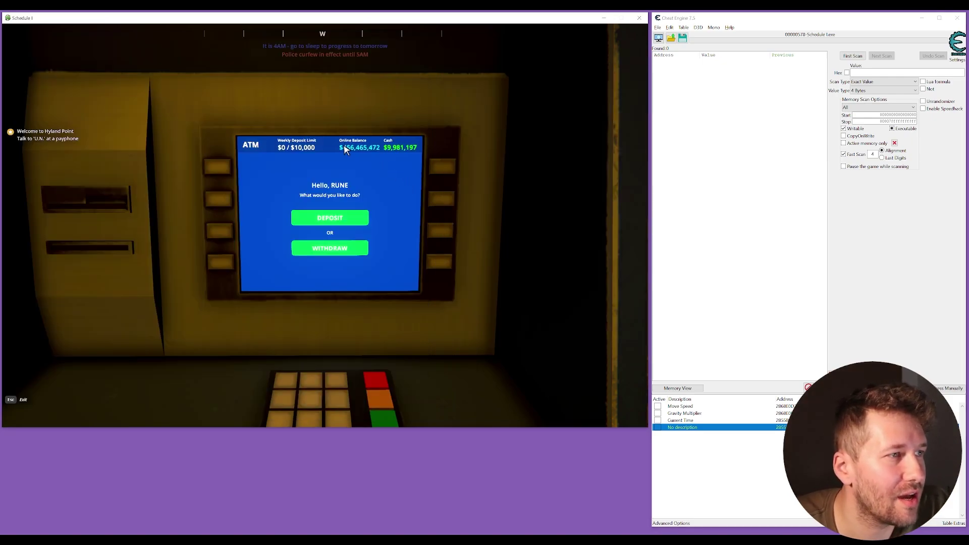